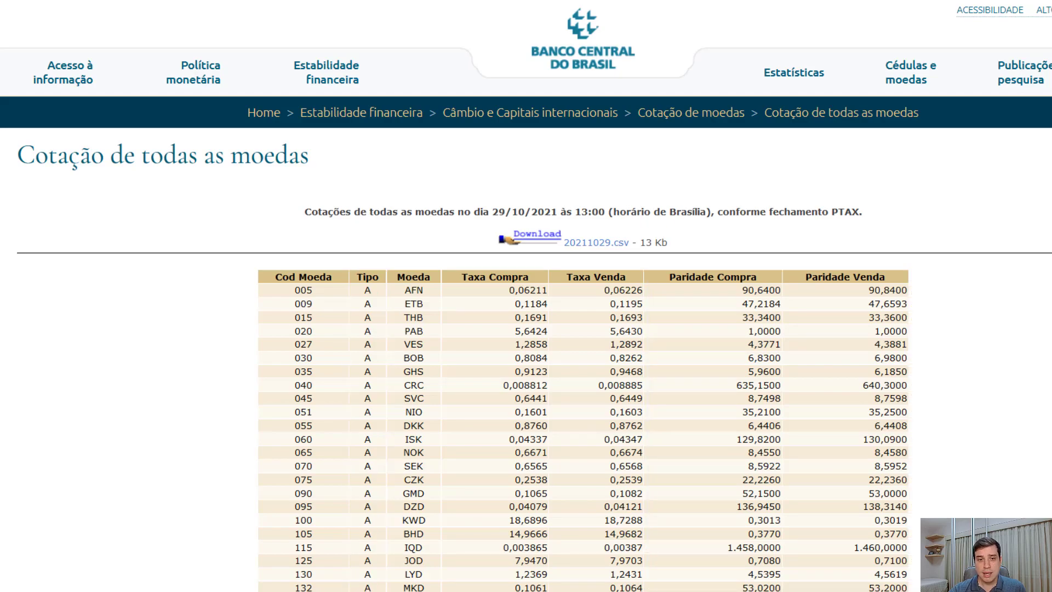
Look through the Banco Central currency quotation table and copy the link address of the 20211029.csv download.
scroll(584, 357, "down", 20)
scroll(853, 382, "down", 10)
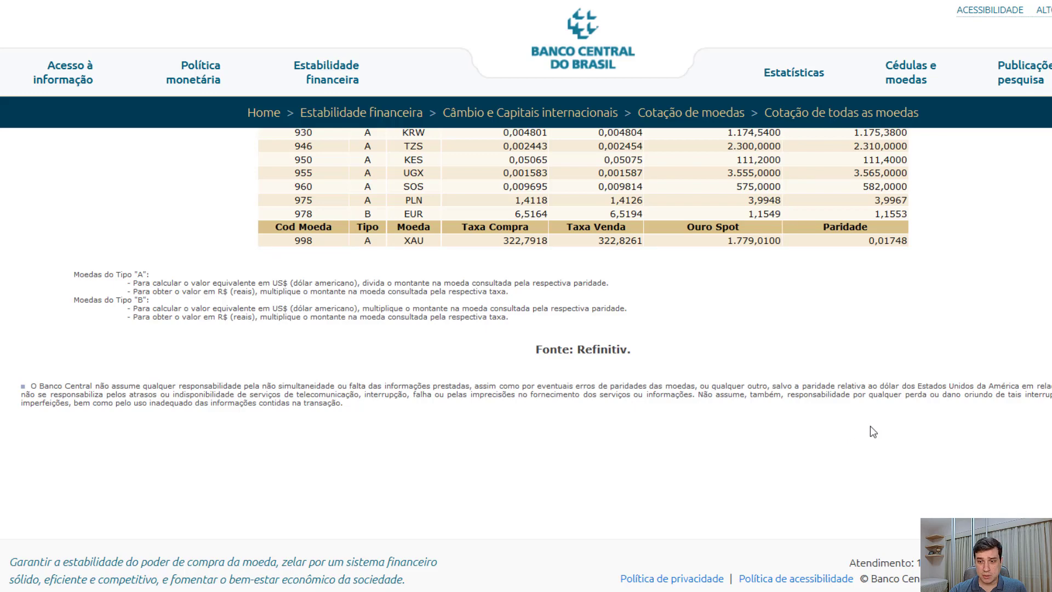
key("Home")
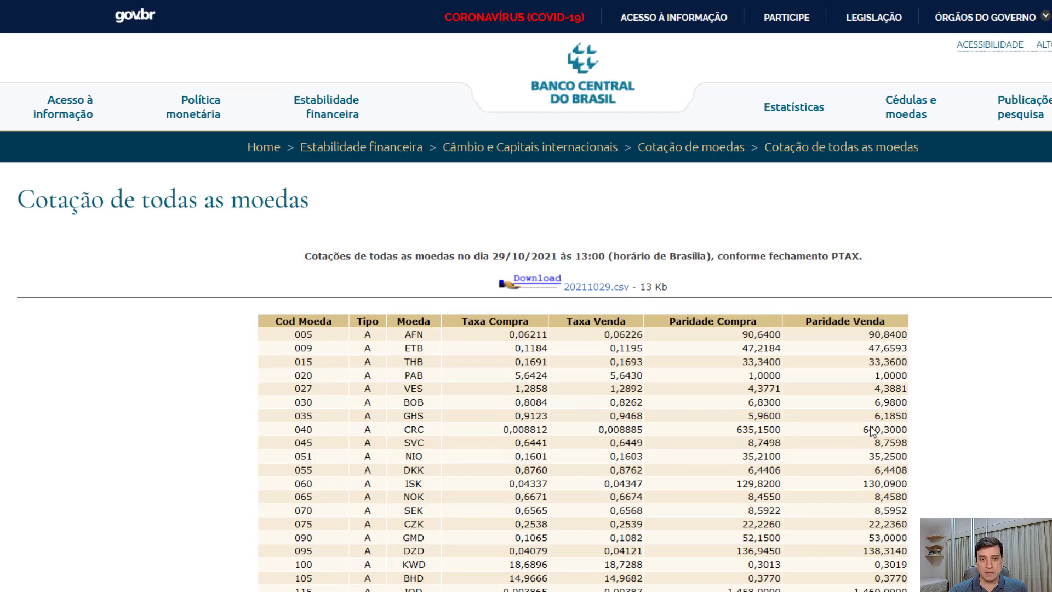
right_click(578, 297)
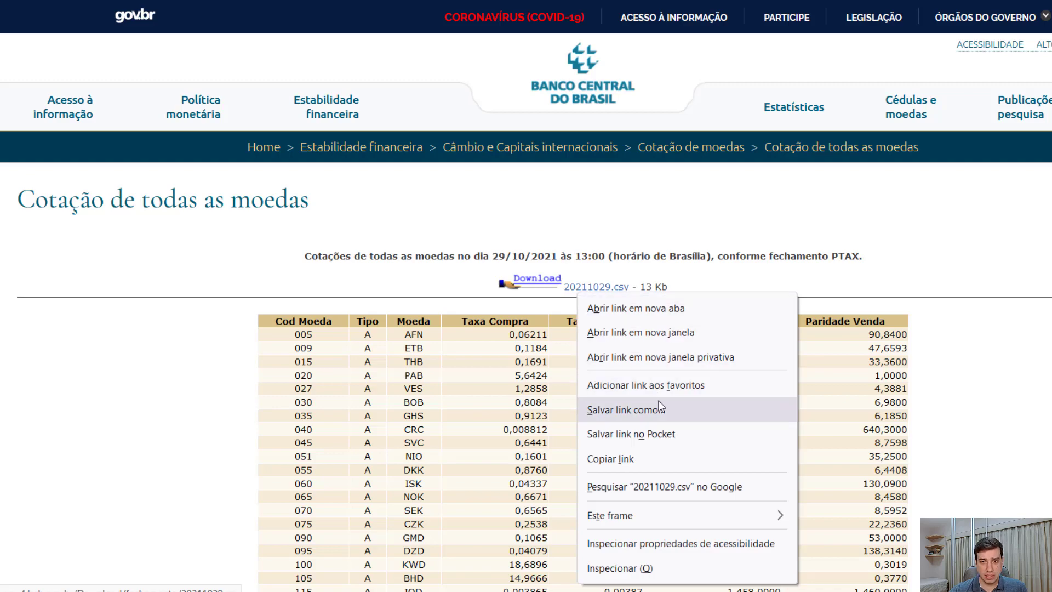
left_click(660, 455)
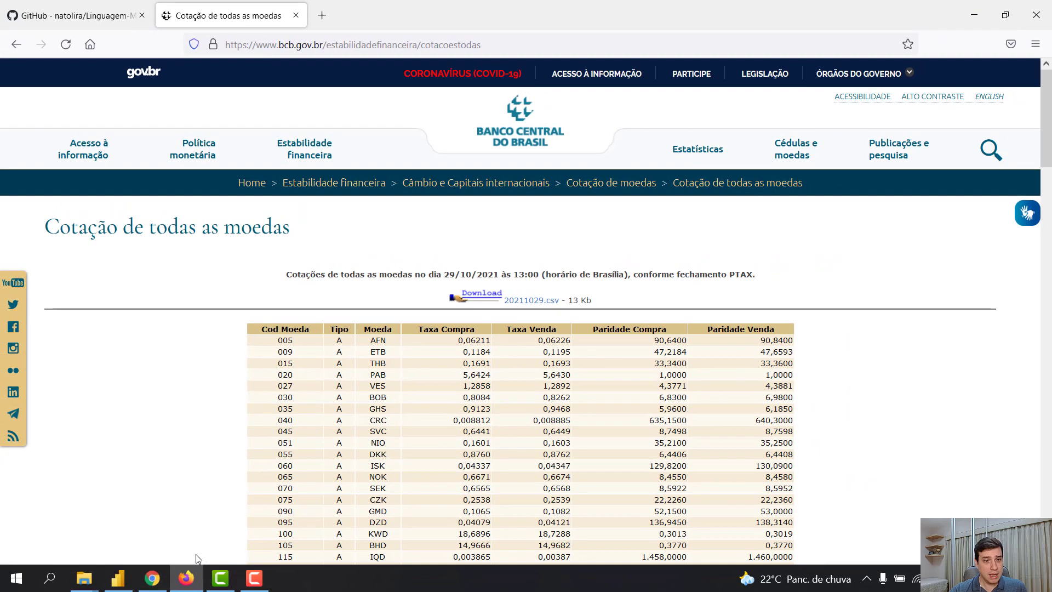
left_click(118, 578)
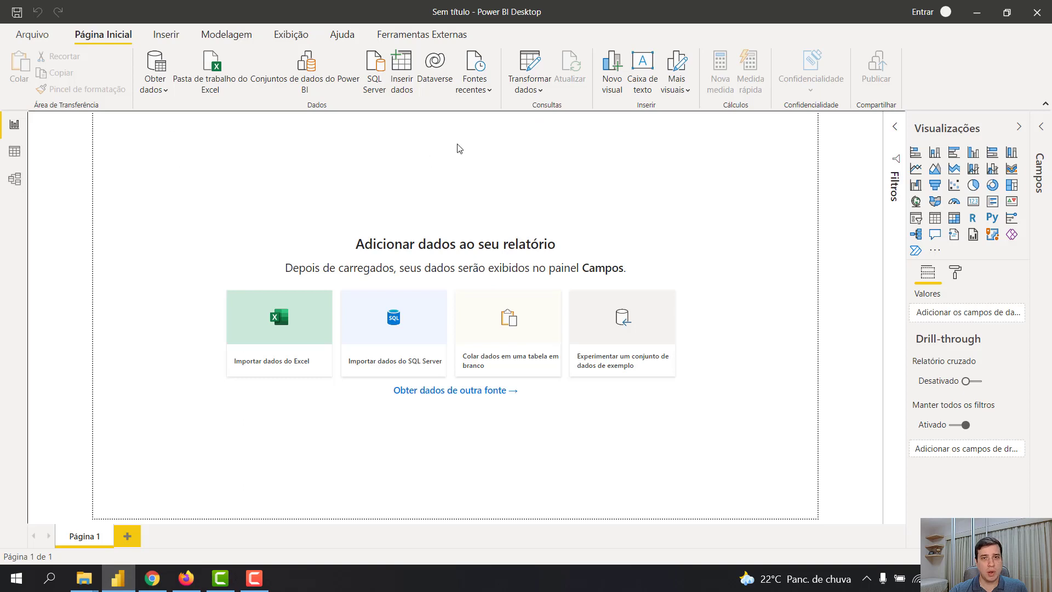
left_click(535, 69)
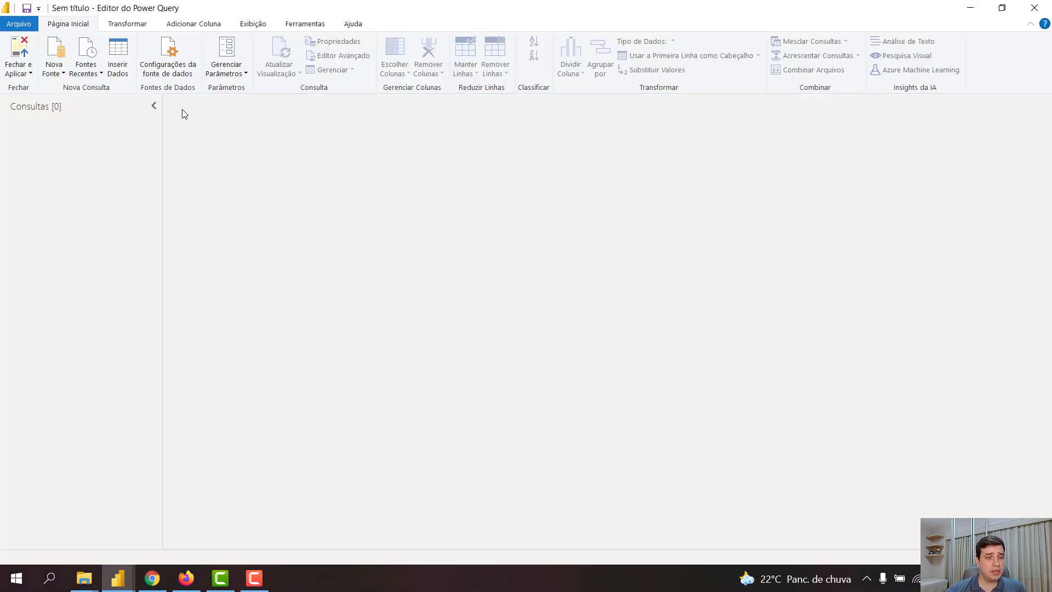
left_click(61, 78)
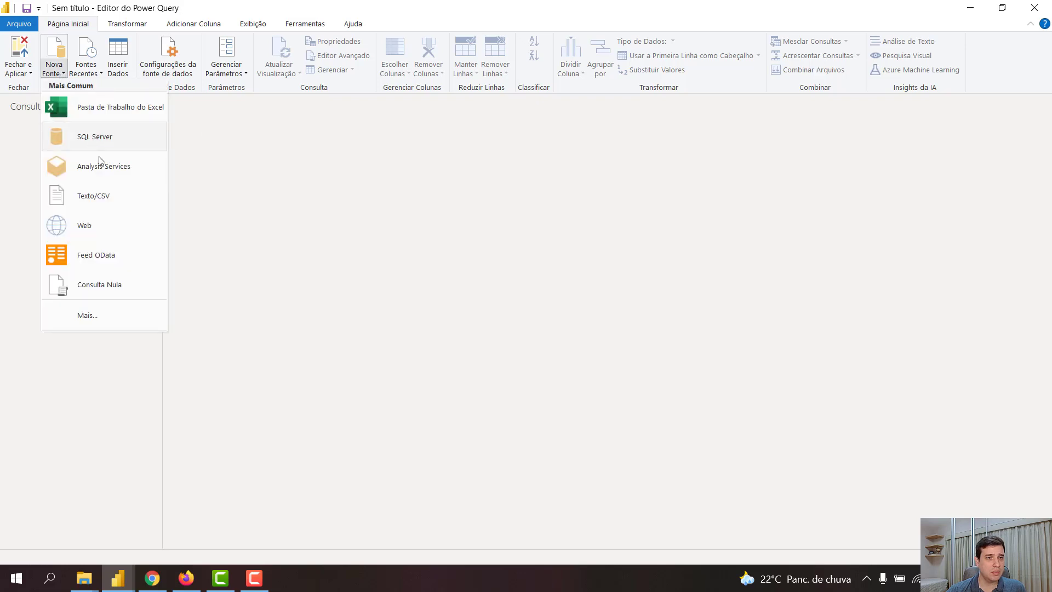
left_click(118, 229)
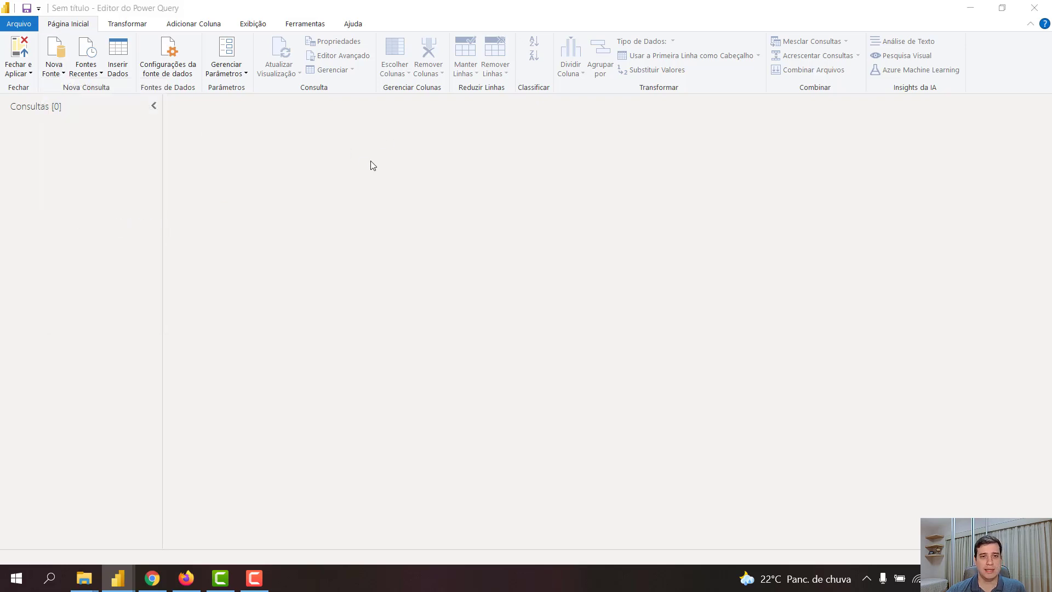
type("https://www4.bcb.gov.br/Download/fechamento/20211029.csv")
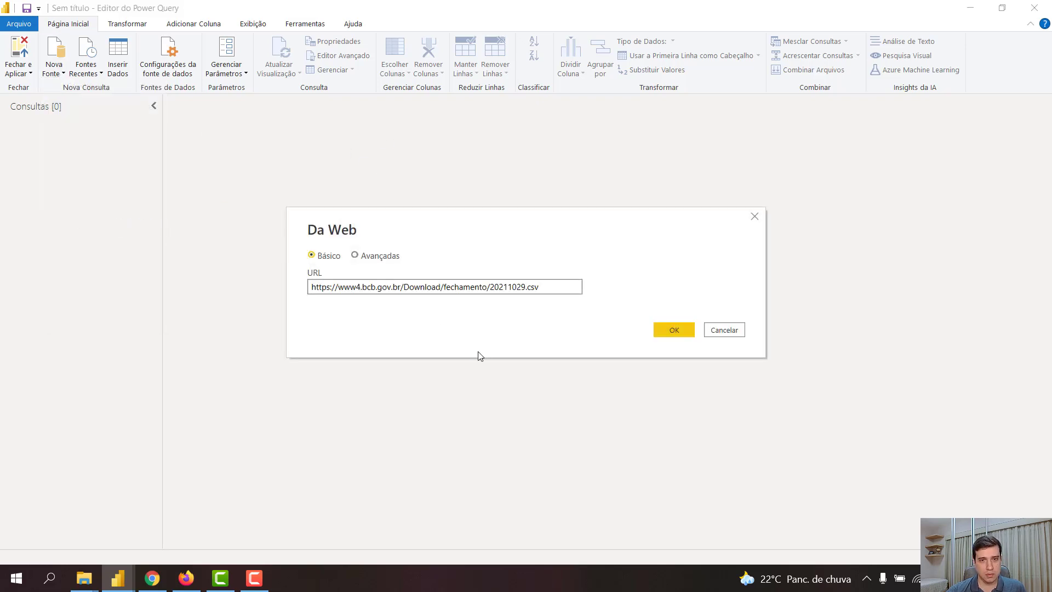
left_click(666, 330)
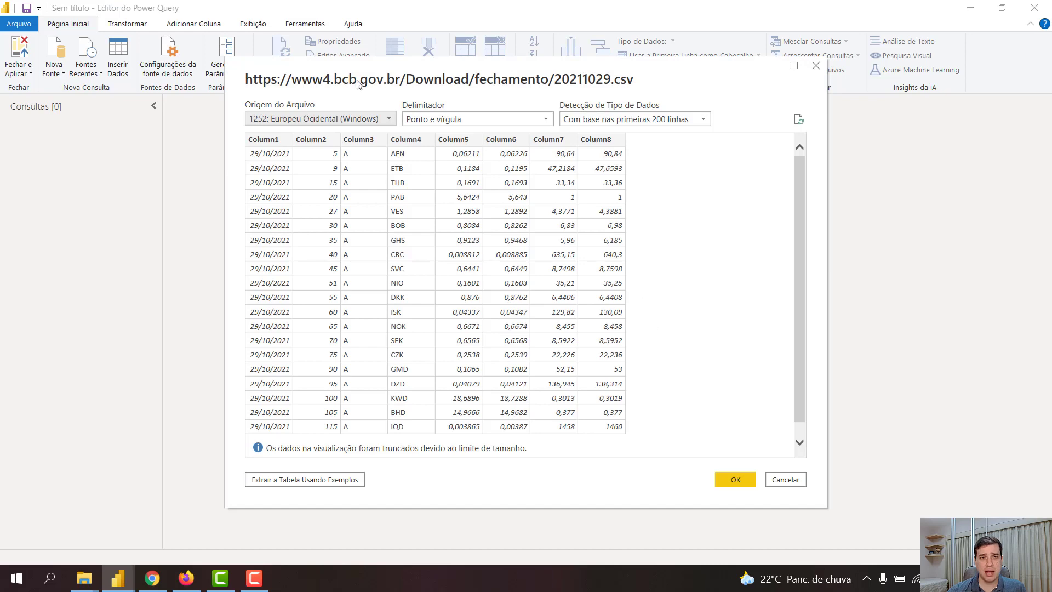
left_click(731, 476)
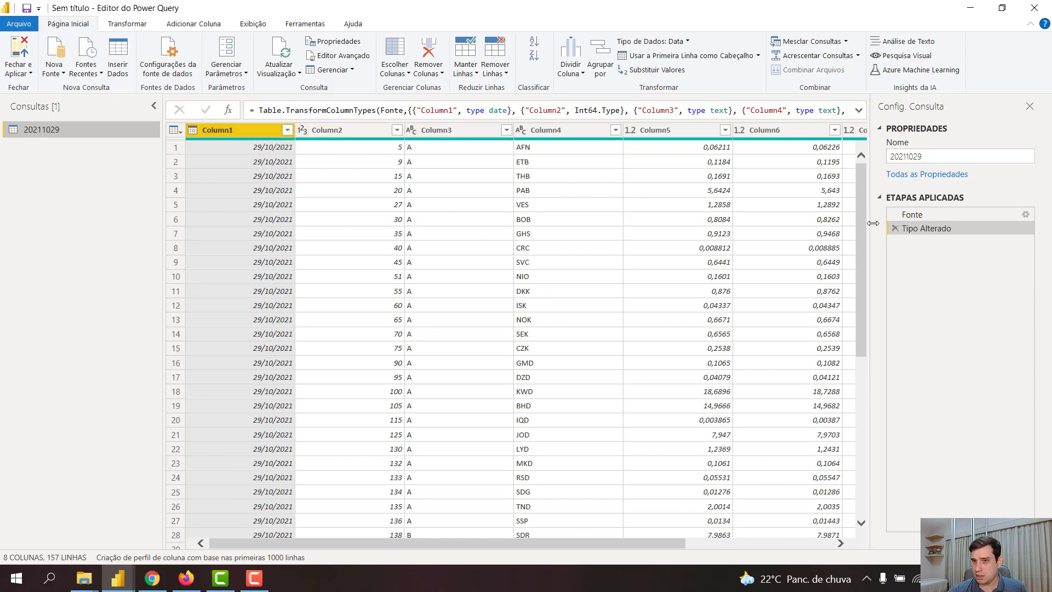
Switch to Firefox, open FnPTAXTodasMoedasData.m in the Linguagem-M GitHub repository and copy its entire code.
left_click(186, 578)
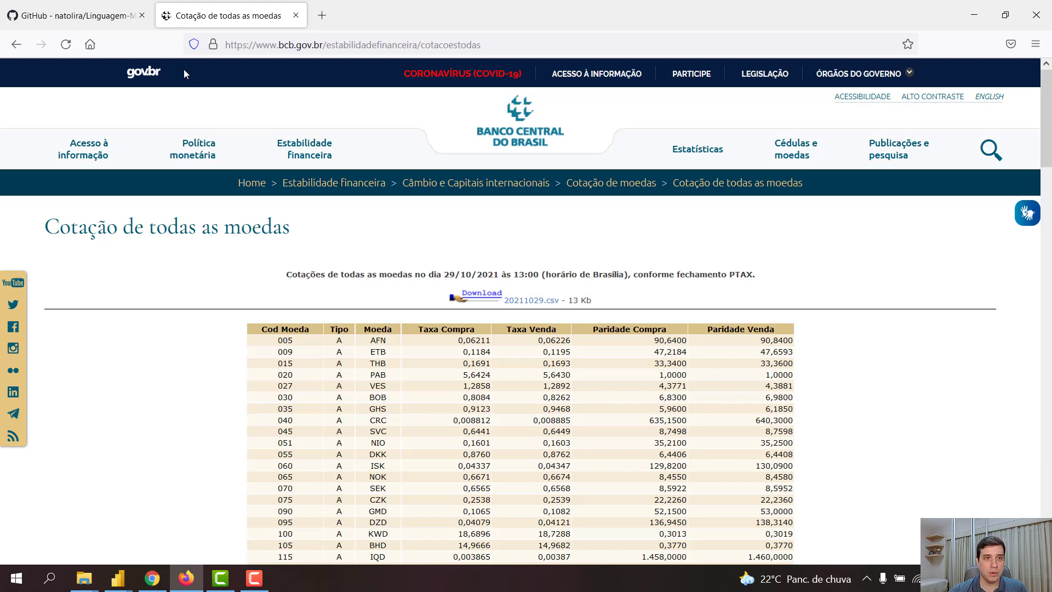
left_click(117, 21)
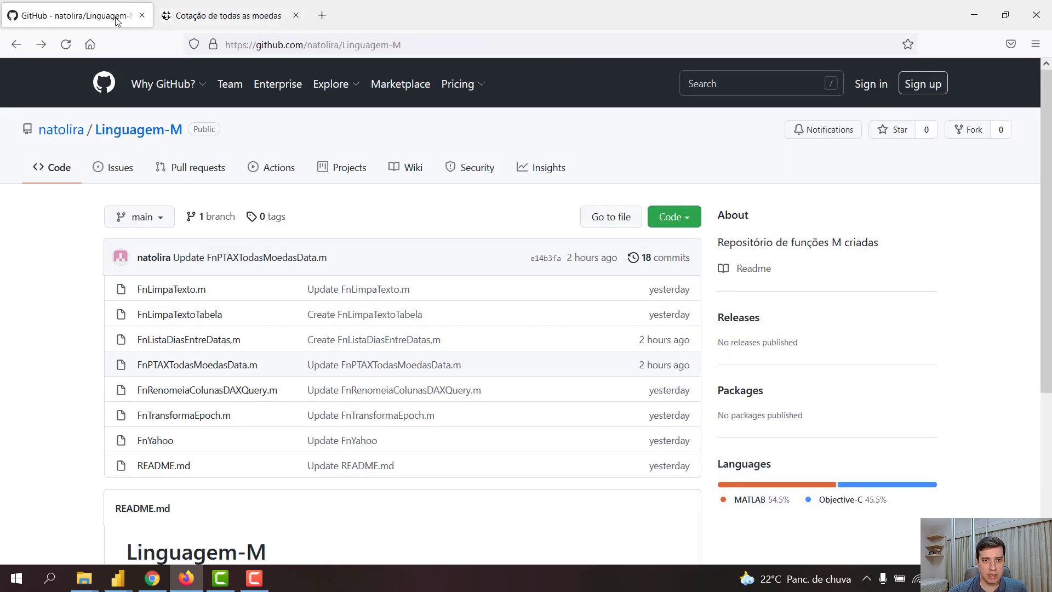
left_click(174, 366)
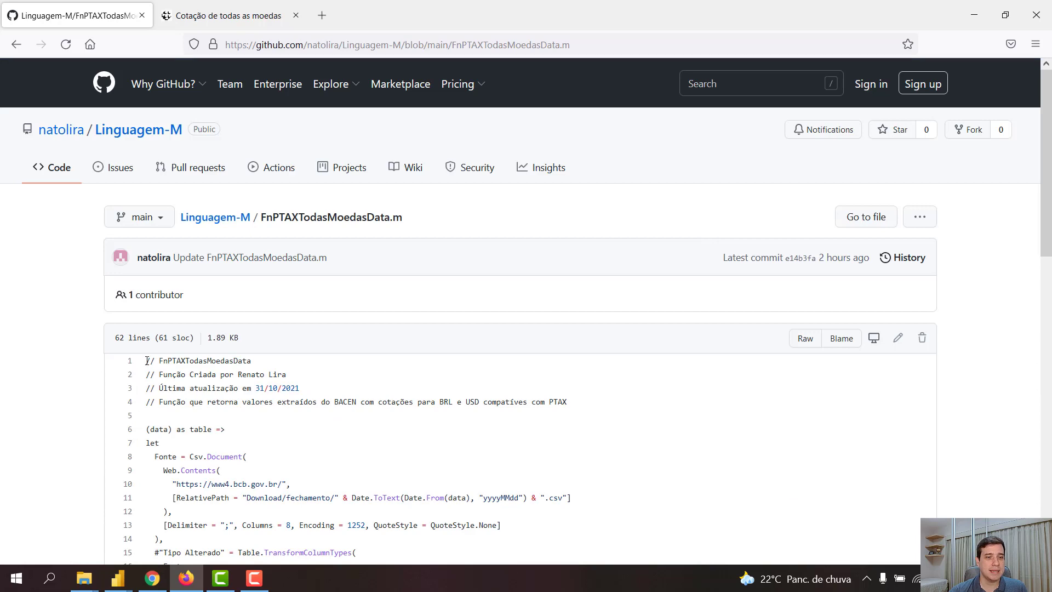
left_click_drag(162, 375, 285, 455)
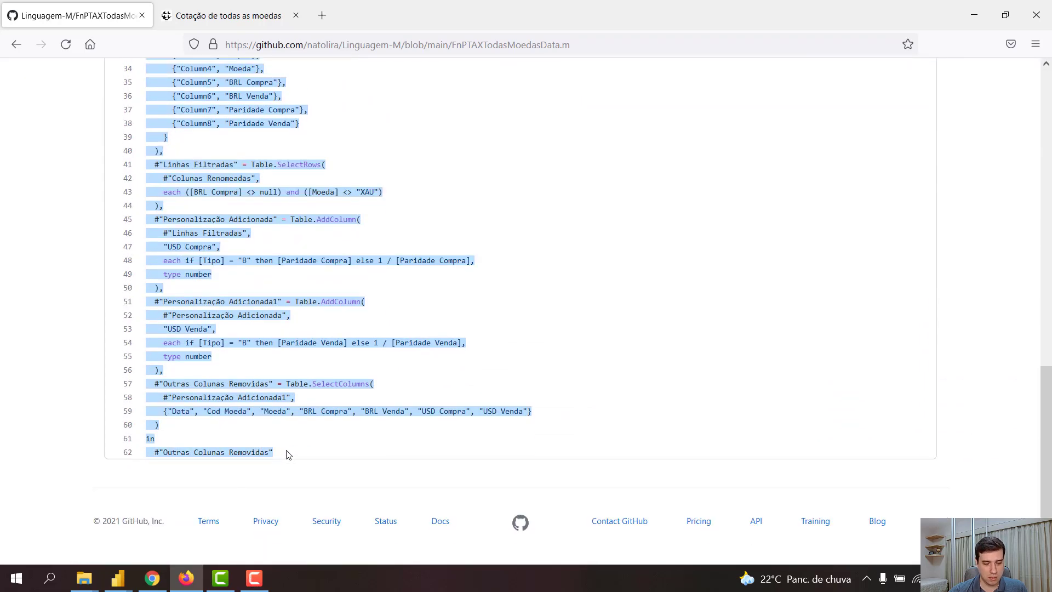
Switch back to Power Query, create a blank query and replace its default code with the copied function code.
key("alt+Tab")
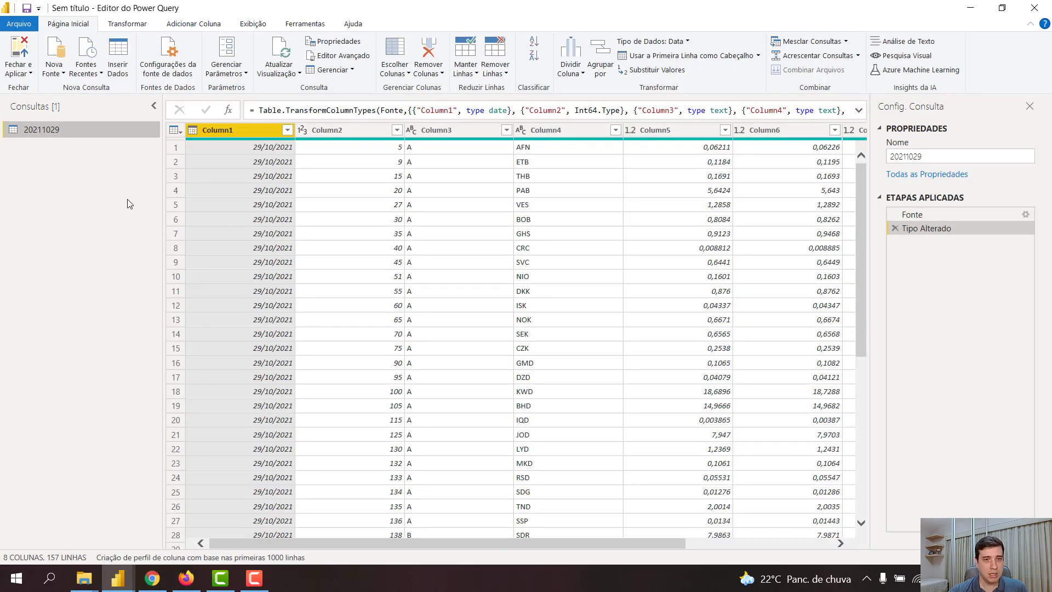
right_click(87, 164)
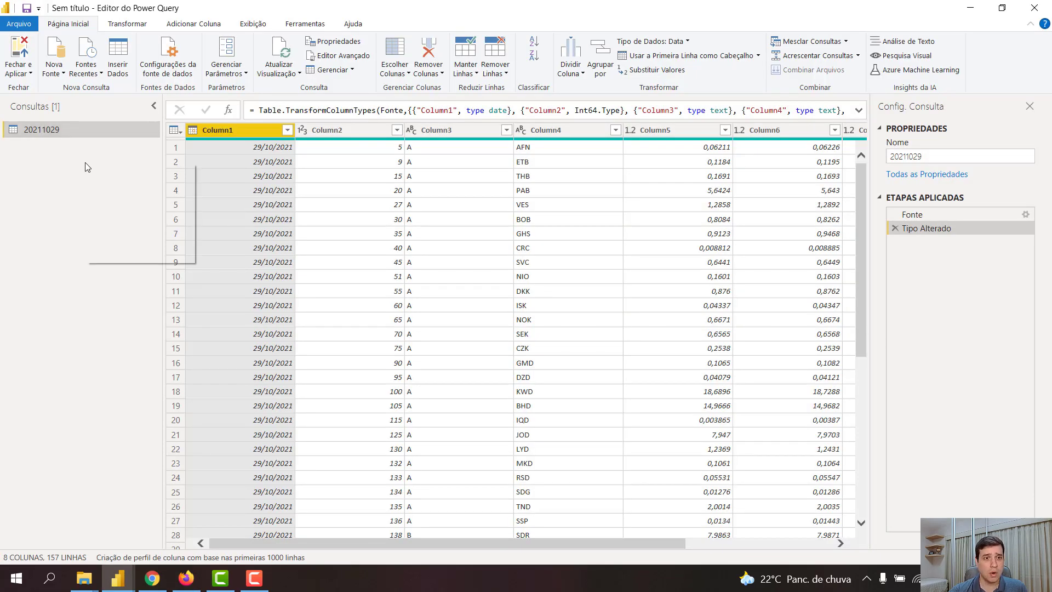
mouse_move(174, 189)
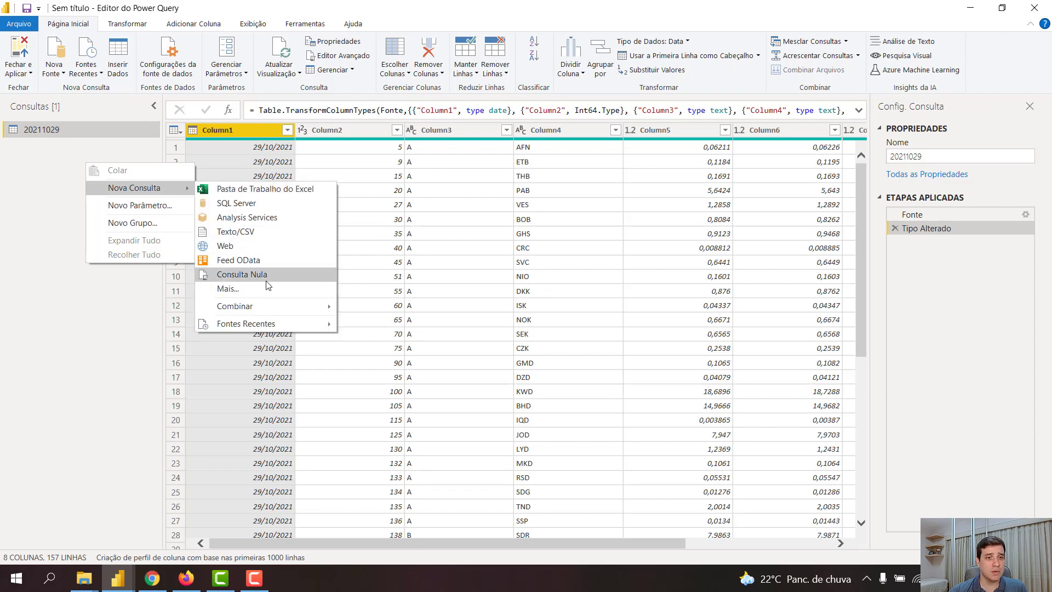
left_click(265, 275)
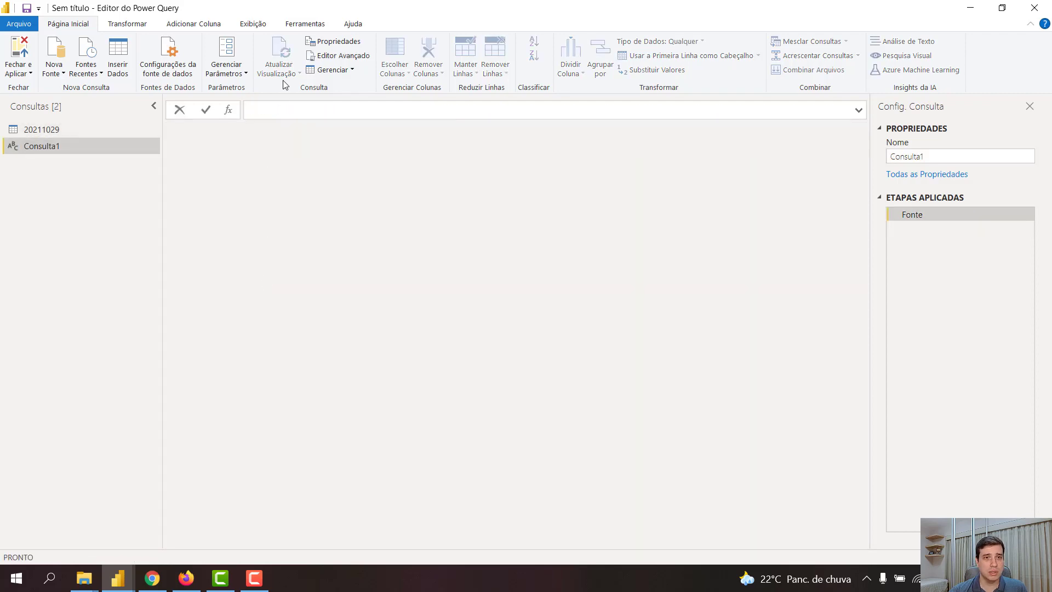
left_click(341, 57)
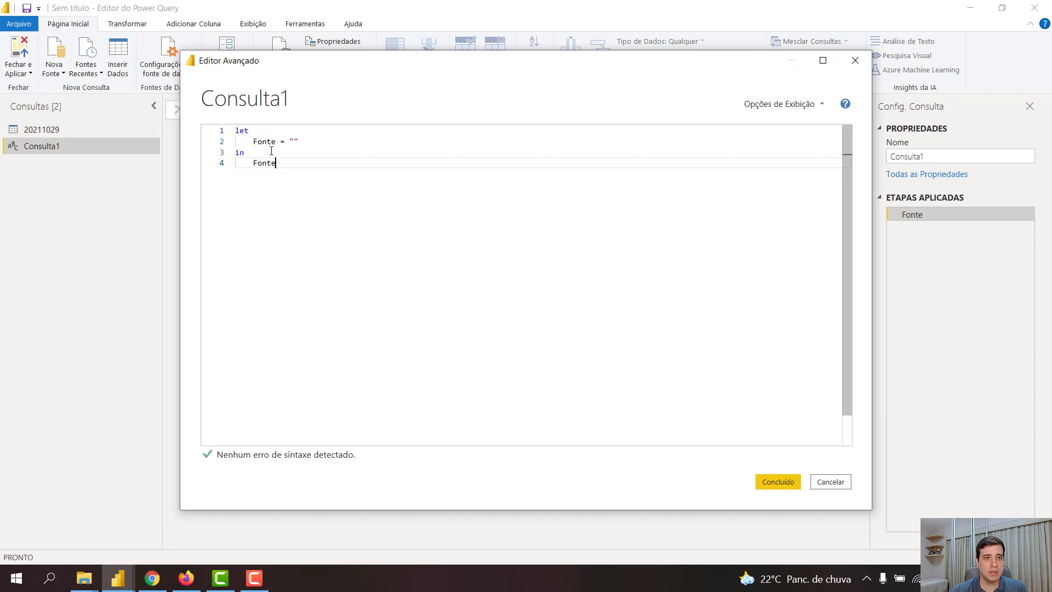
left_click_drag(275, 163, 195, 105)
key("ctrl+v")
Copy the function name from the code's first comment line, accept the code and rename the query FnPTAXTodasMoedasData.
scroll(374, 172, "up", 12)
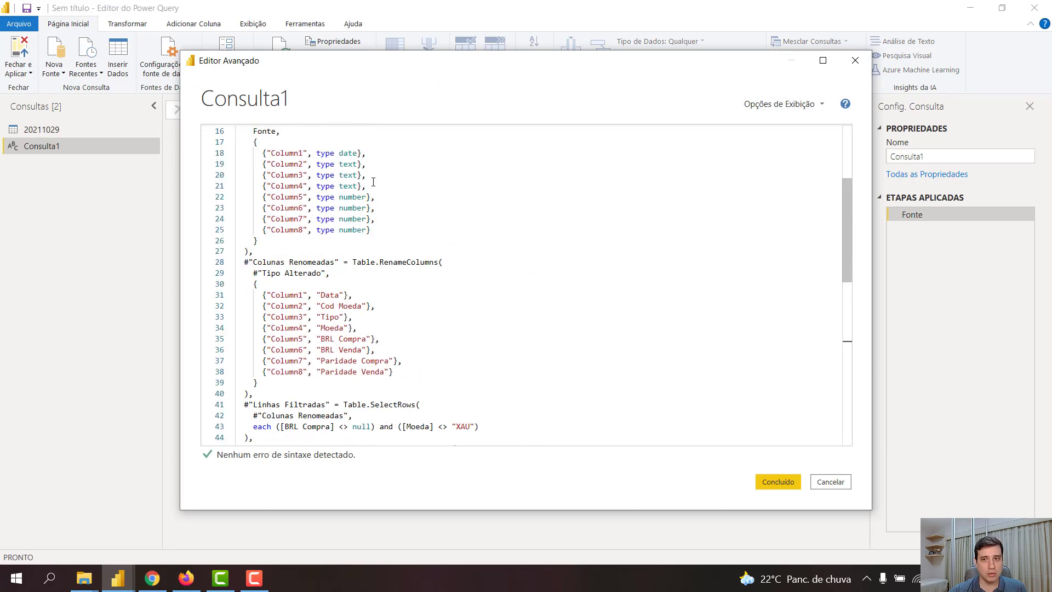
left_click_drag(248, 131, 333, 126)
double_click(345, 131)
key("ctrl+c")
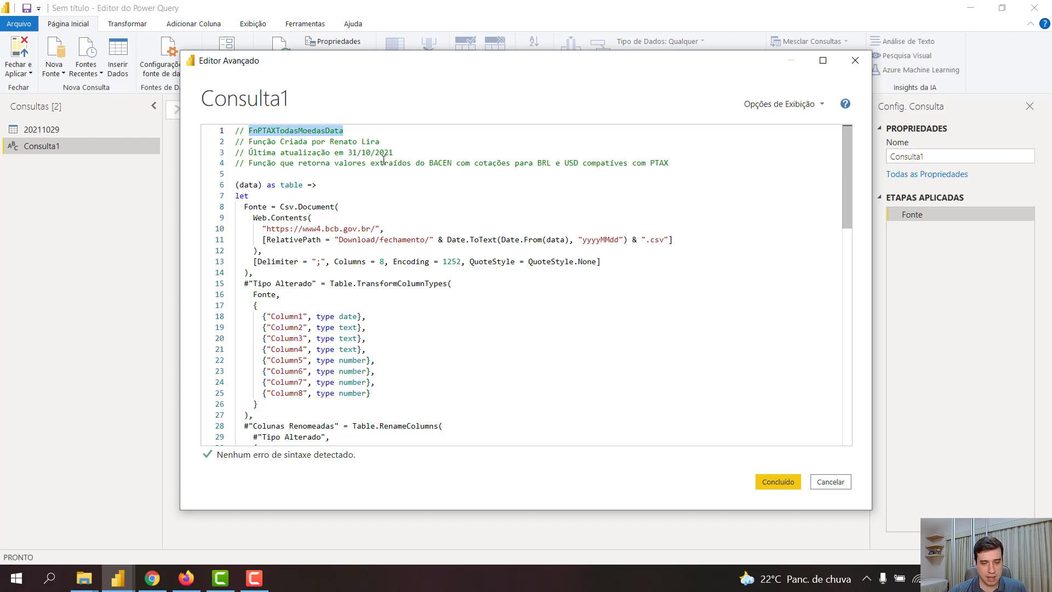
left_click(778, 481)
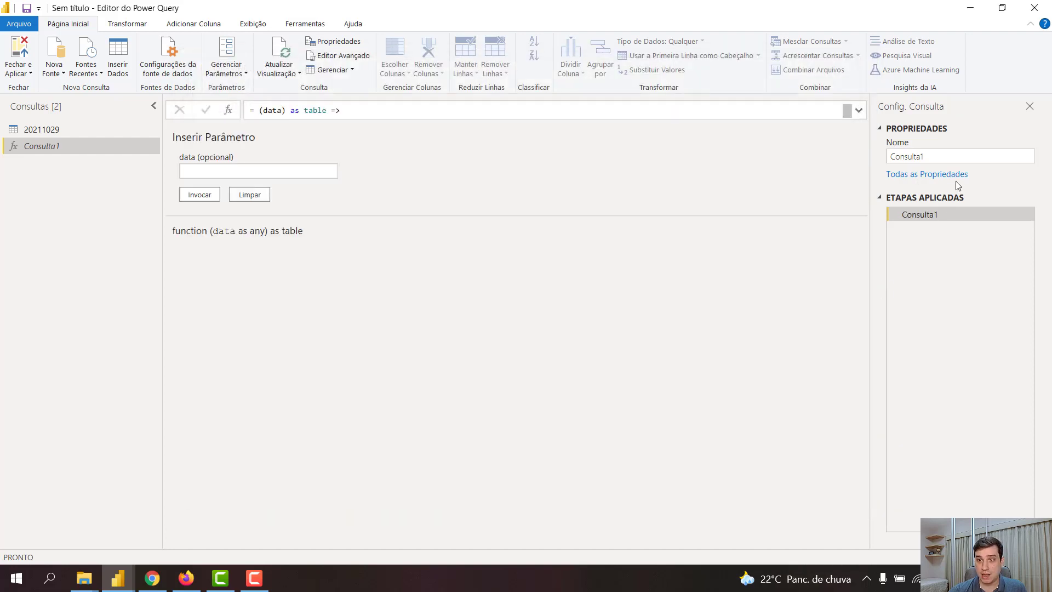
double_click(892, 157)
key("ctrl+v")
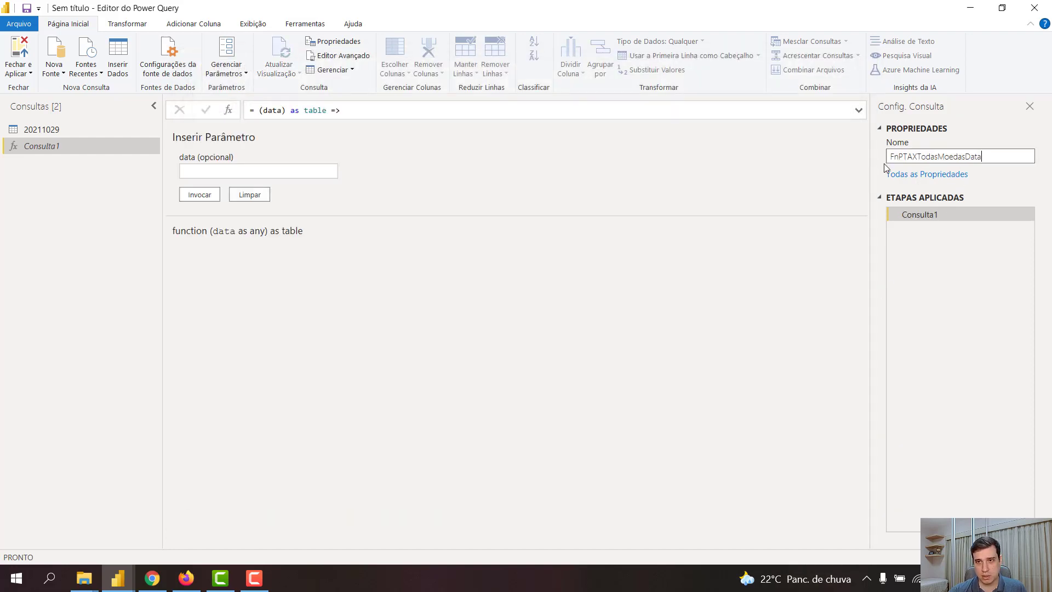
left_click(776, 387)
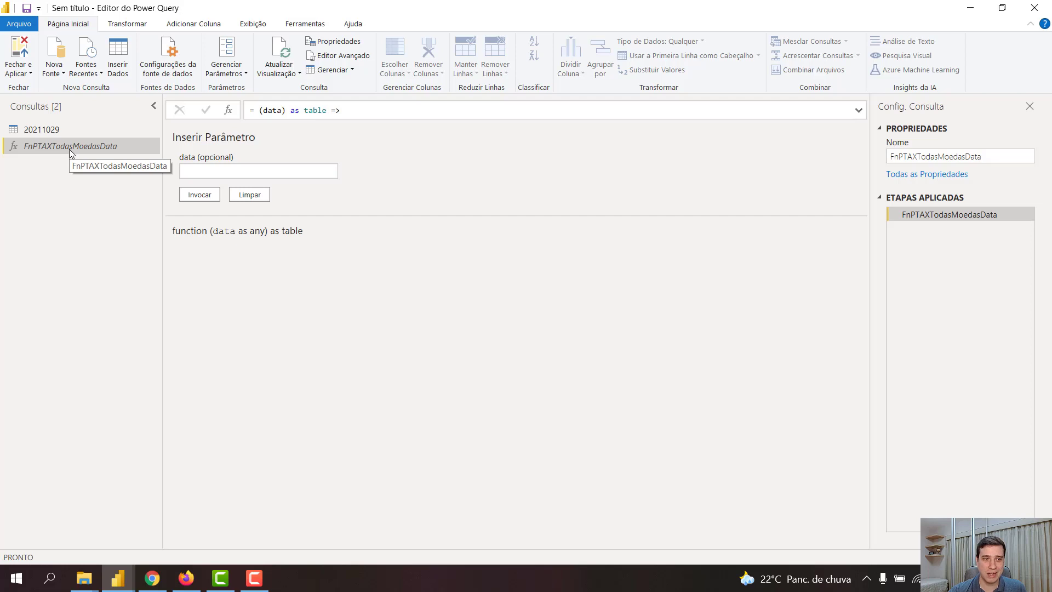
Copy the Table.RenameColumns expression of the Colunas Renomeadas step from the FnPTAXTodasMoedasData code, leaving the function unmodified.
left_click(339, 56)
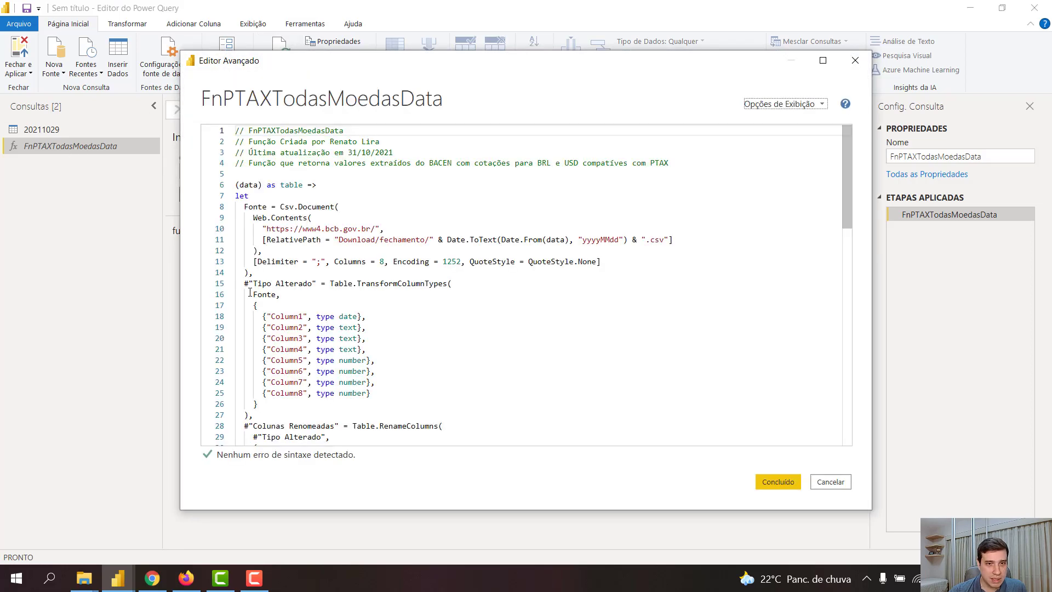
scroll(300, 296, "down", 5)
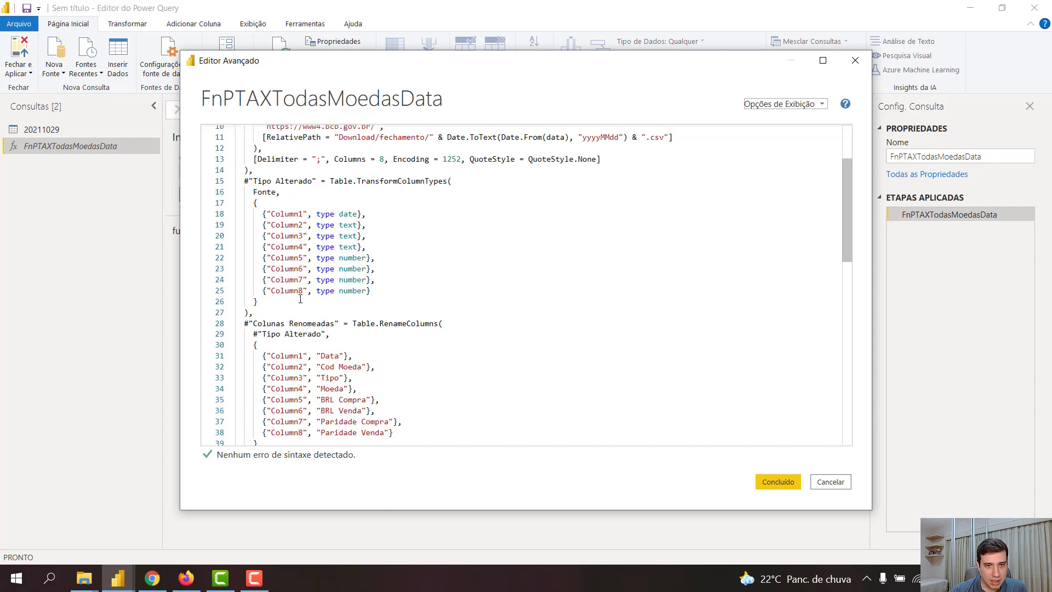
left_click_drag(252, 386, 355, 257)
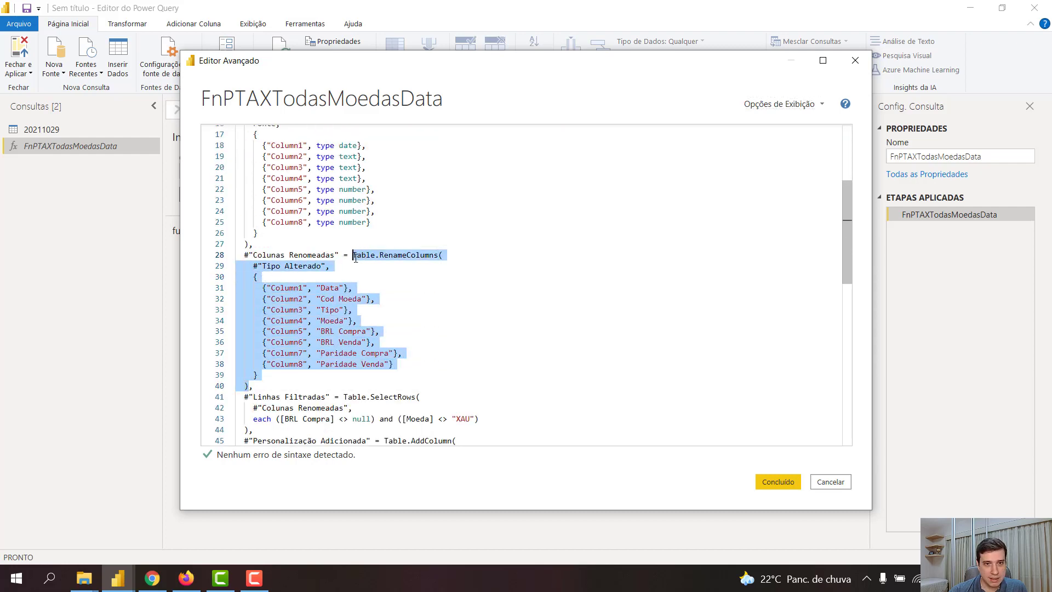
left_click(830, 482)
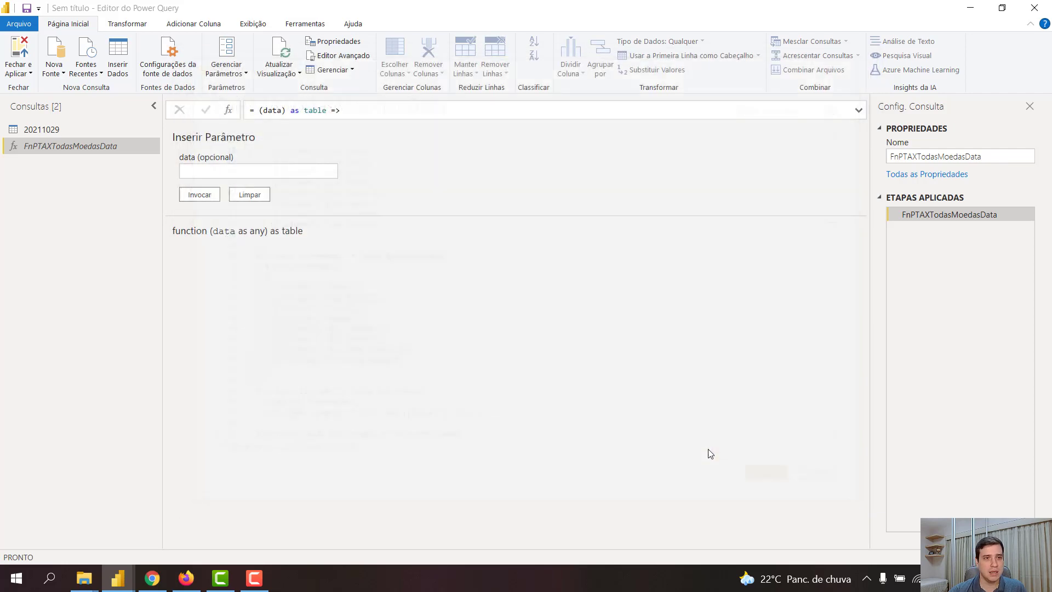
Rename Column1 in the 20211029 query to the placeholder dasd to add a column-renaming step.
left_click(41, 134)
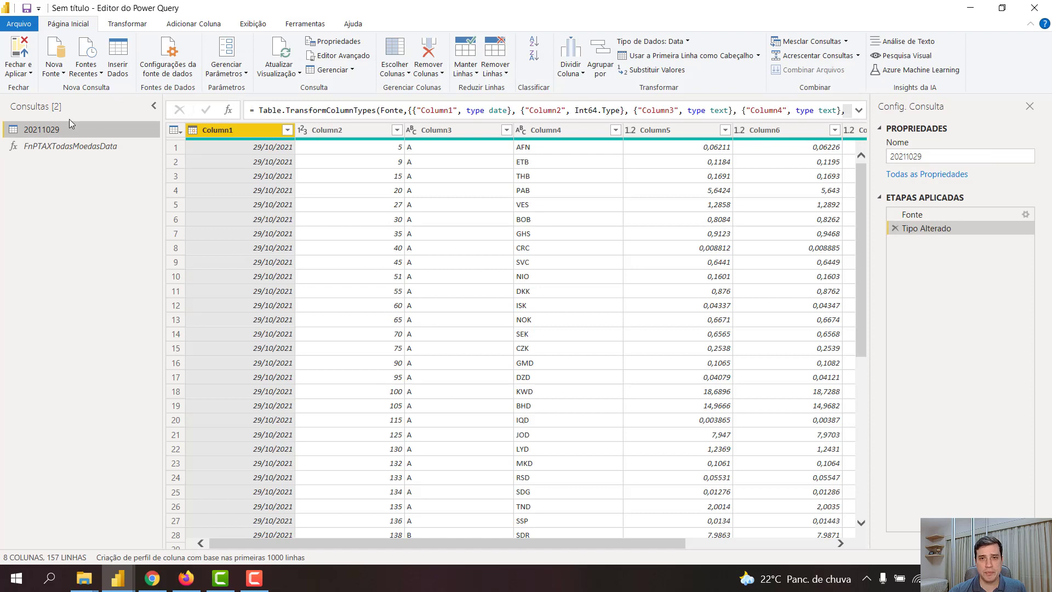
double_click(248, 129)
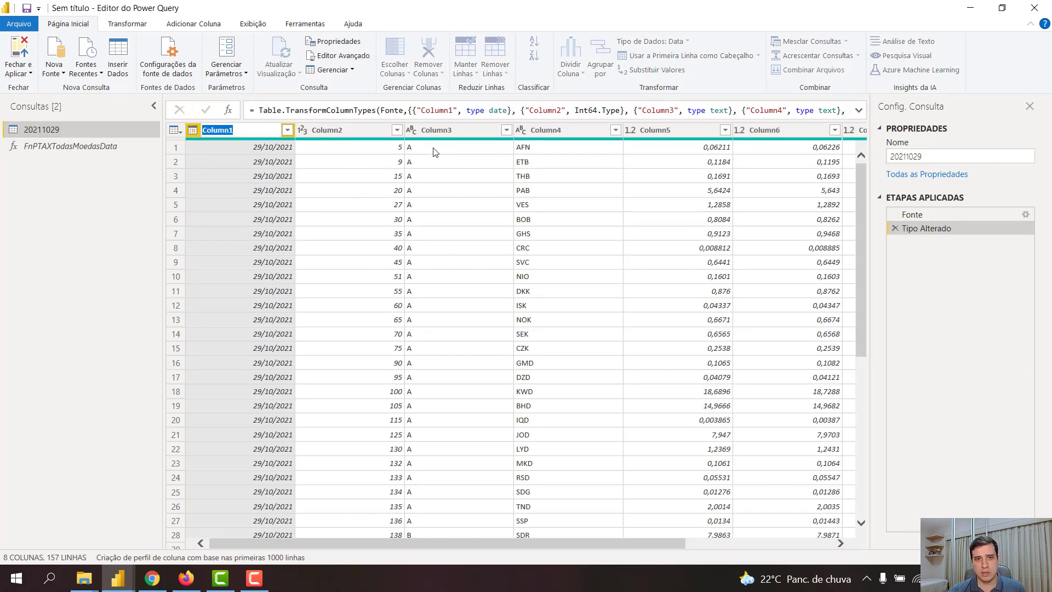
type("dasd")
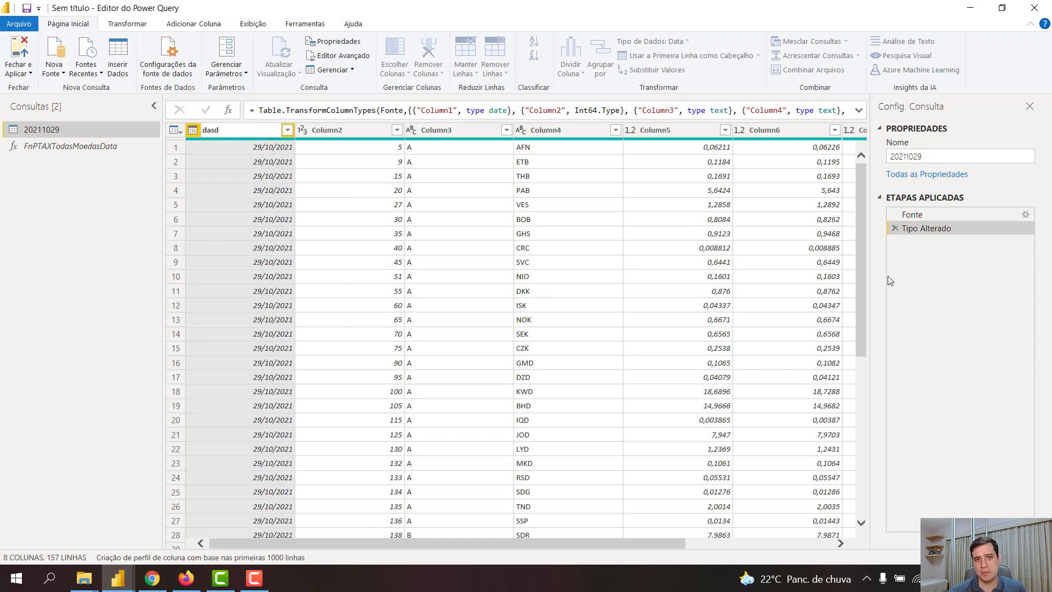
key("Return")
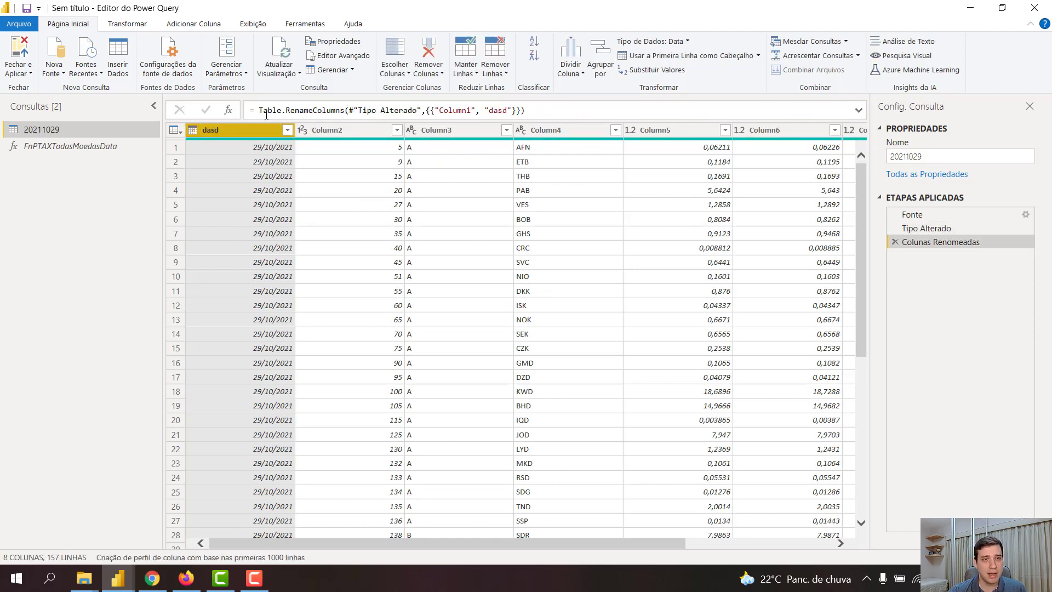
Replace the renaming step's formula with the copied Table.RenameColumns expression, naming the columns Data, Cod Moeda, Tipo, Moeda, BRL Compra, BRL Venda, Paridade Compra and Paridade Venda.
left_click_drag(261, 111, 520, 110)
key("BackSpace")
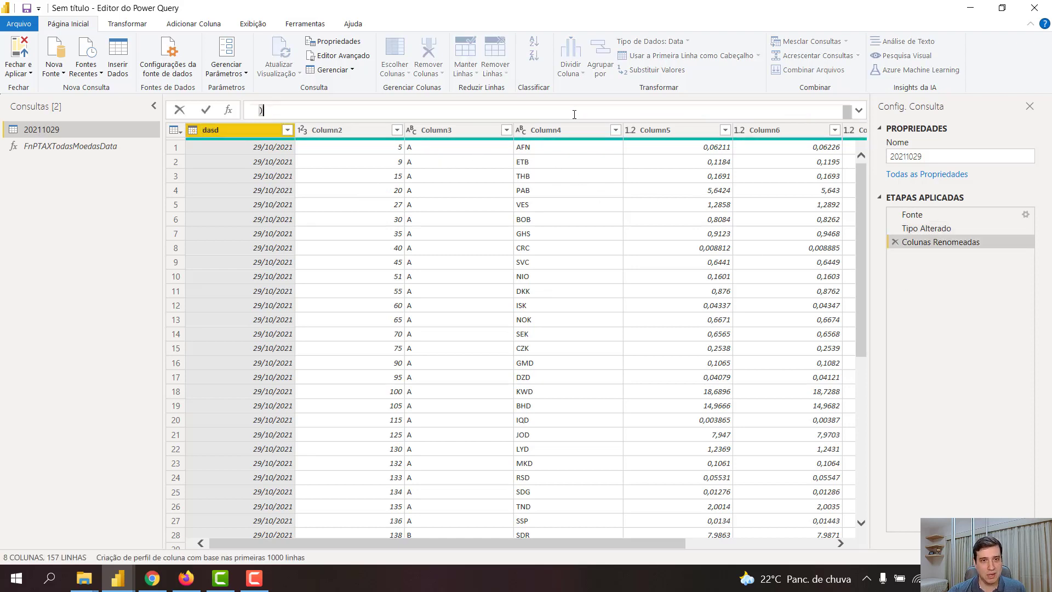
left_click(206, 111)
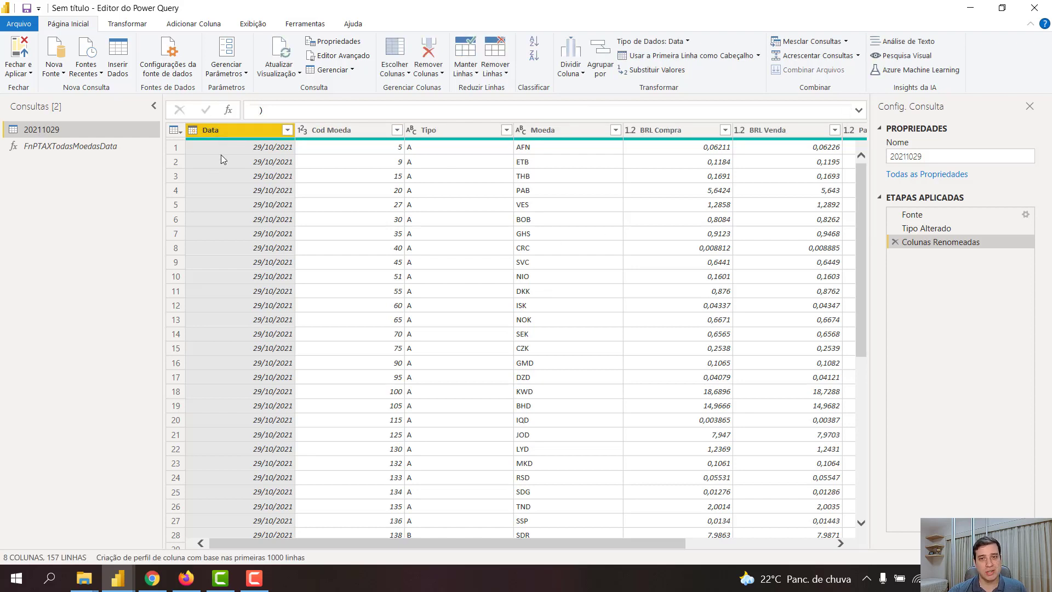
Review the 20211029 query's renamed columns and examine the date portion of the download URL in its Fonte step.
left_click(767, 543)
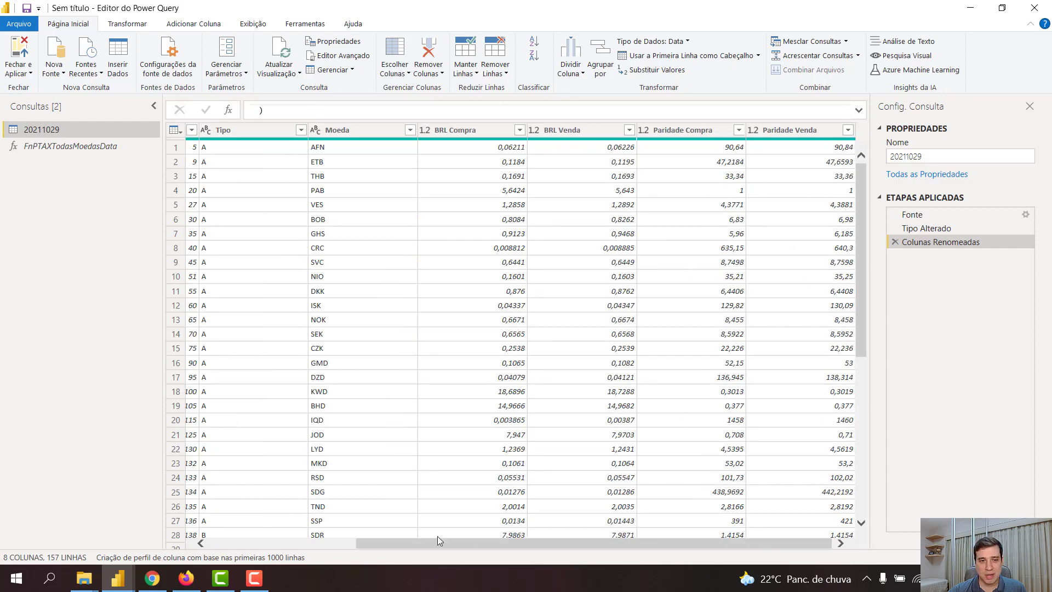
left_click(271, 543)
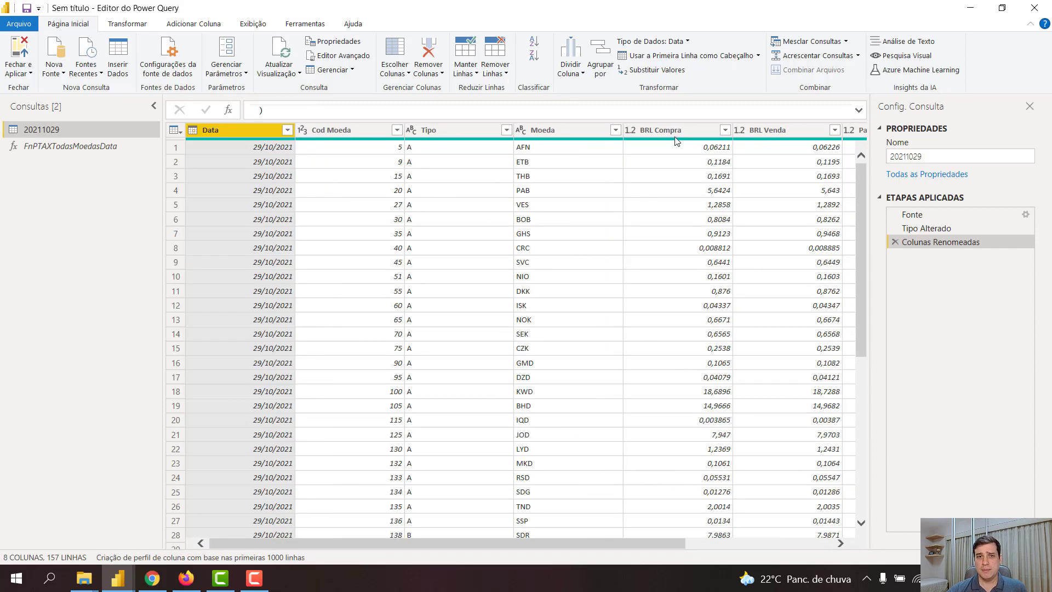
left_click(928, 215)
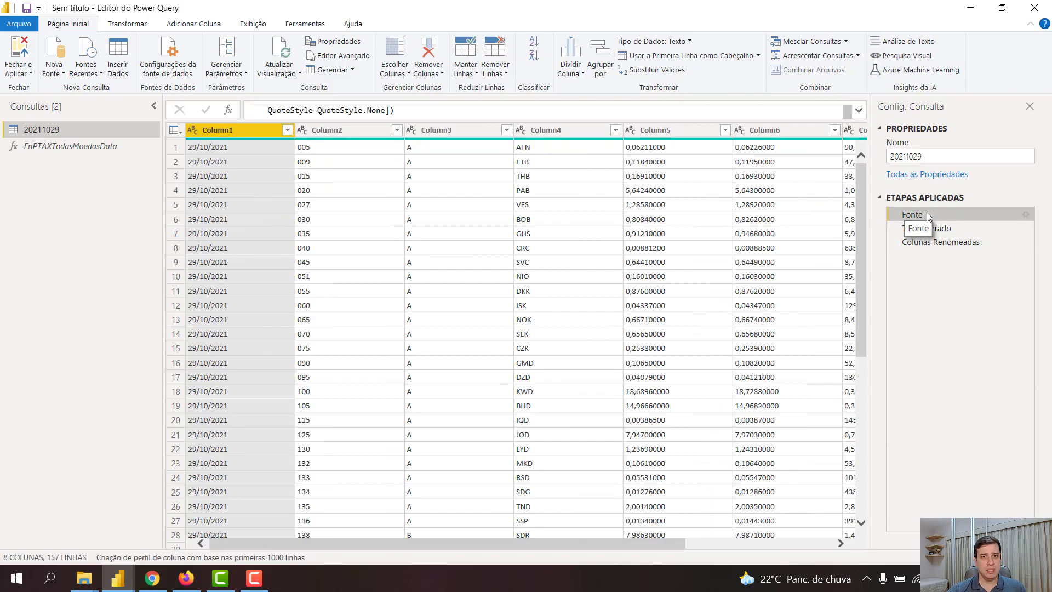
left_click(859, 110)
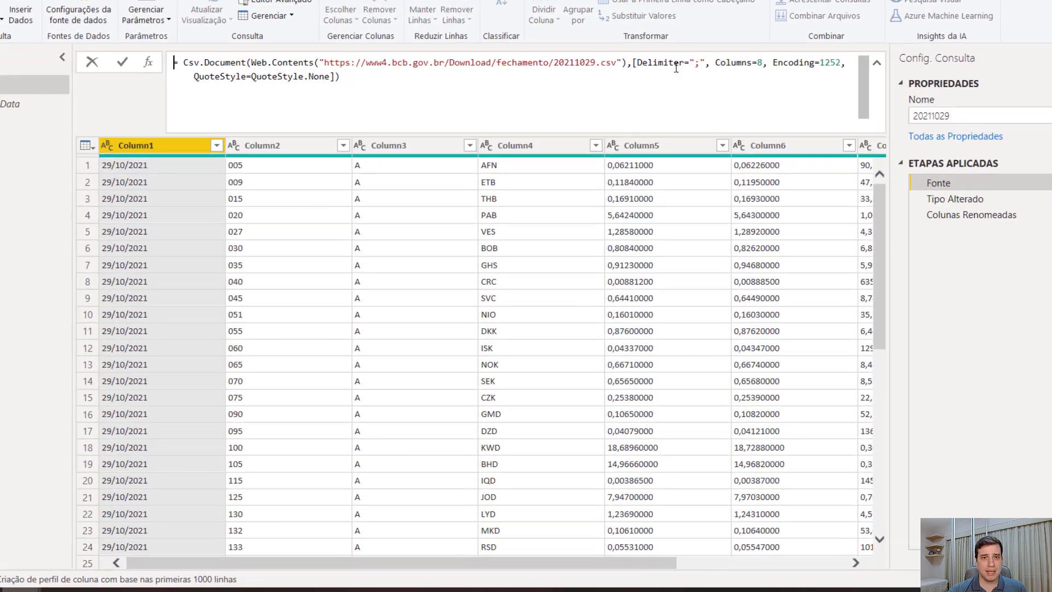
left_click_drag(595, 63, 554, 63)
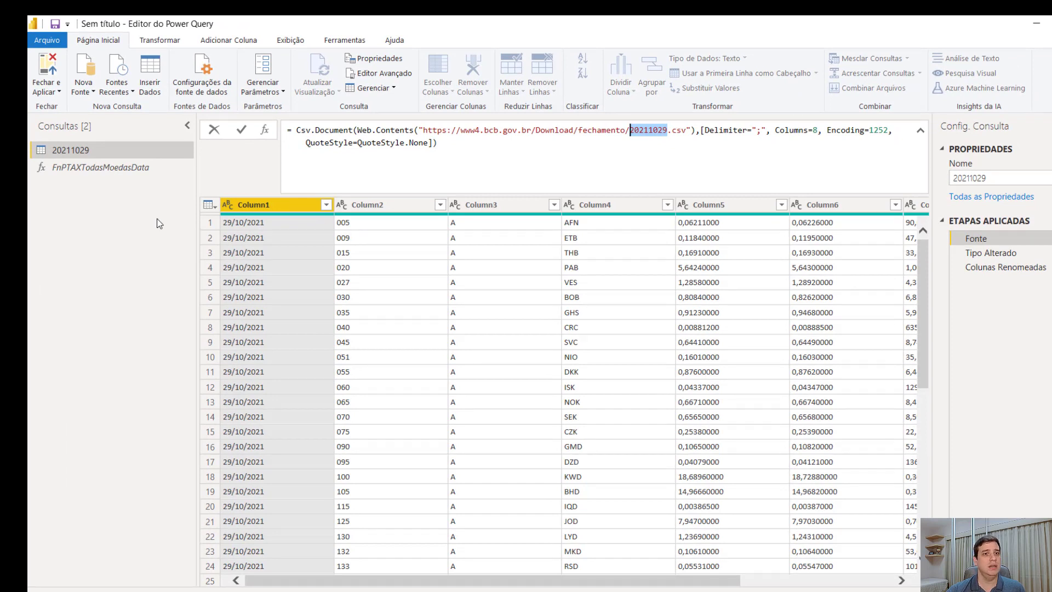
Create a non-required parameter named data with the current value 29/10/2021.
left_click(270, 92)
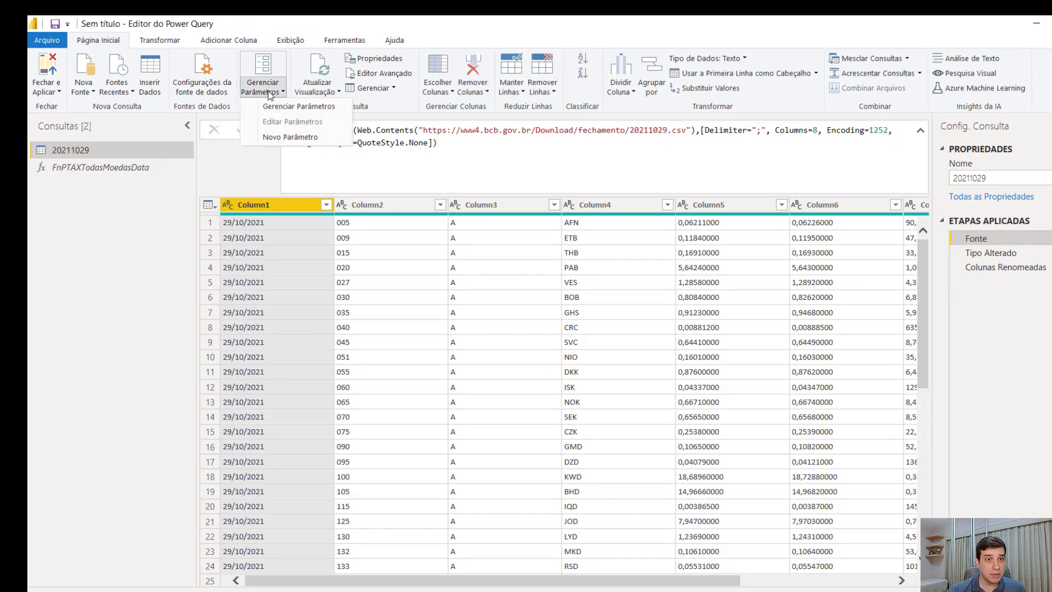
left_click(284, 140)
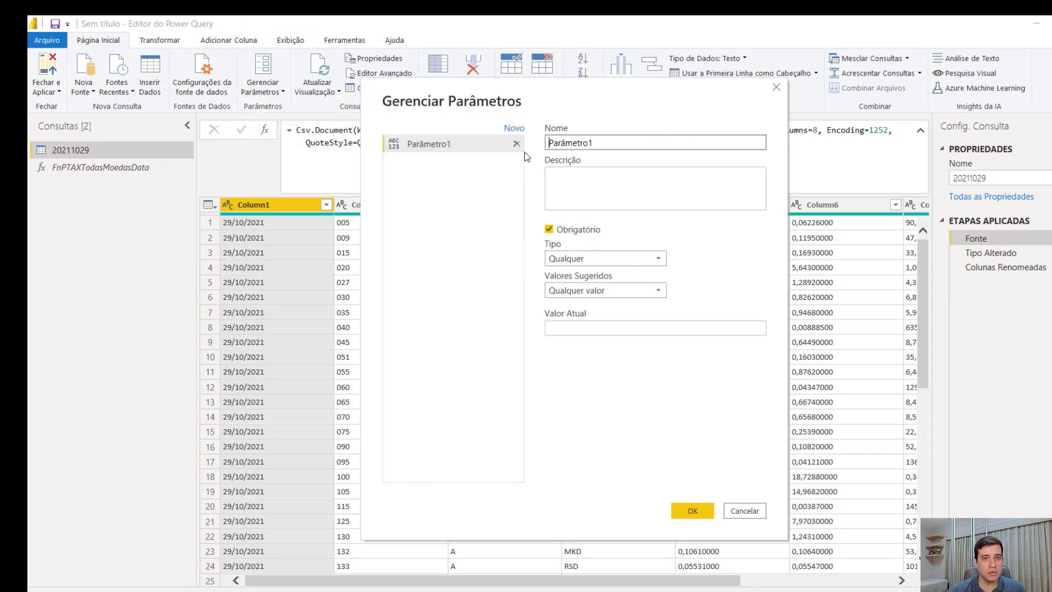
left_click(423, 146)
type("da")
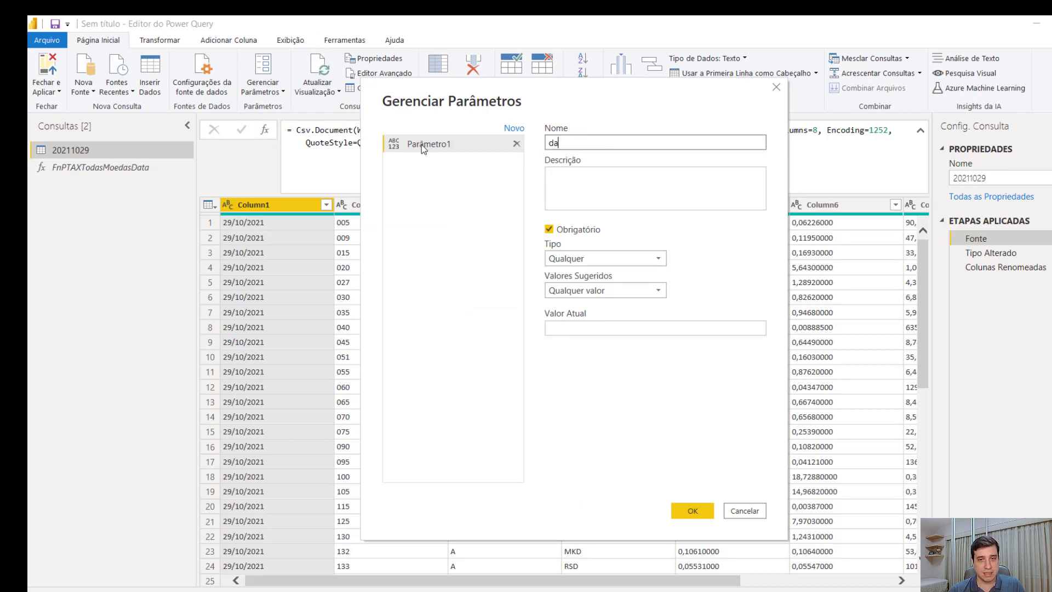
type("ta")
left_click(549, 229)
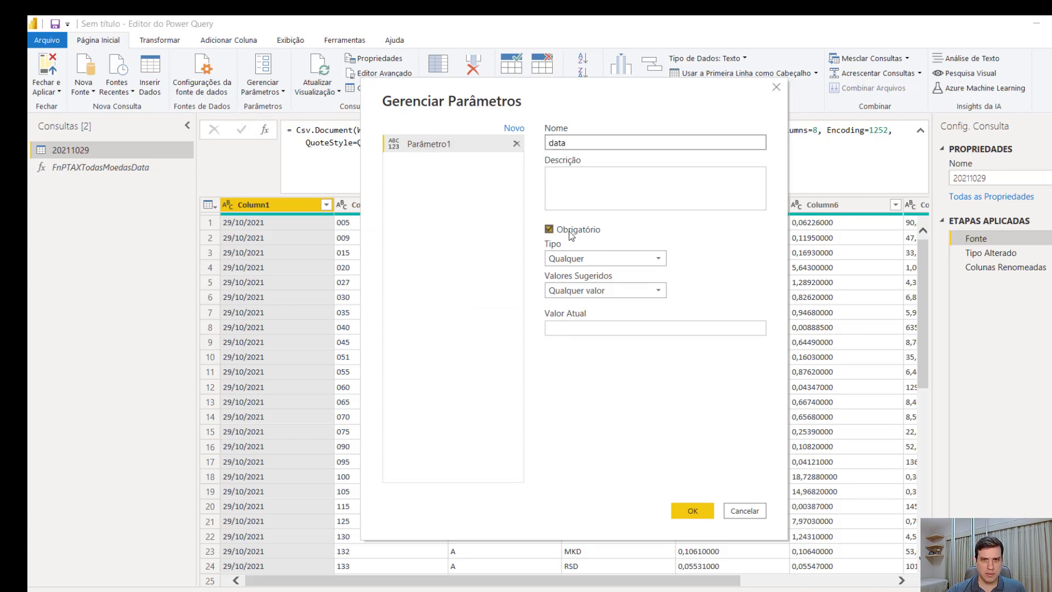
left_click(626, 328)
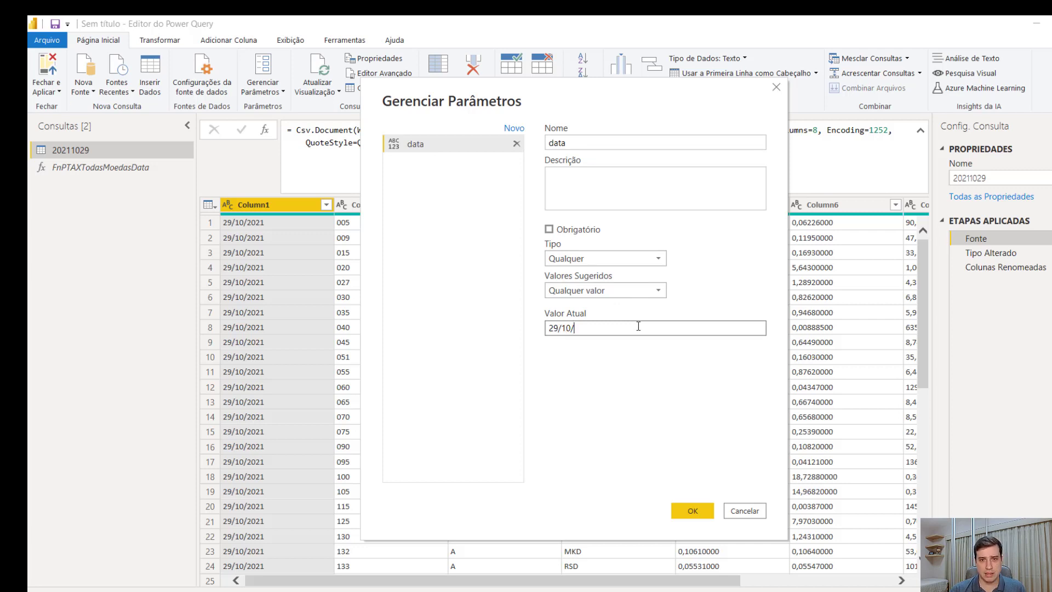
type("29/10/2021")
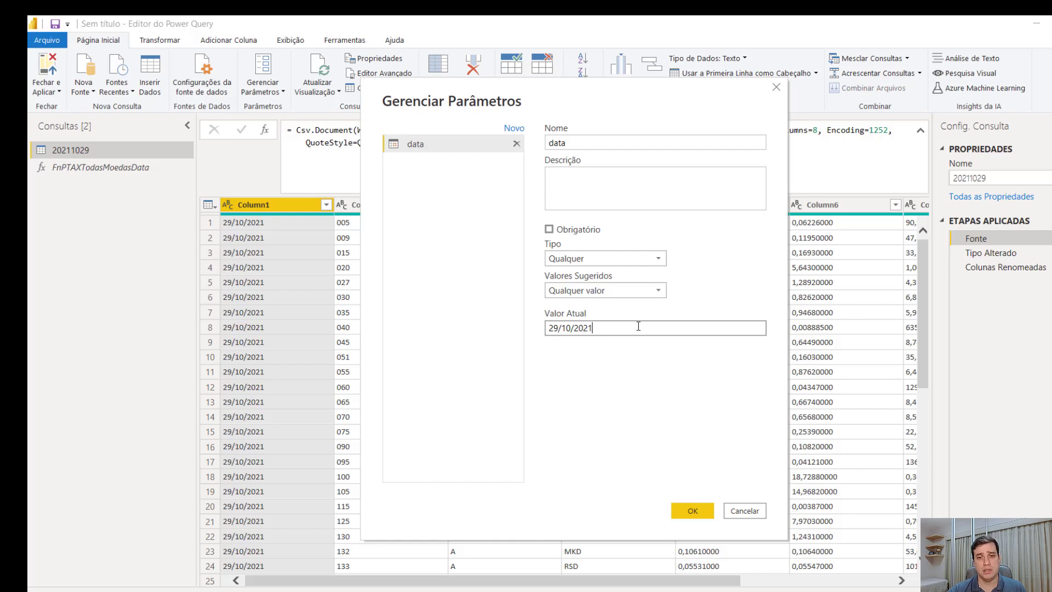
left_click(695, 503)
left_click(695, 509)
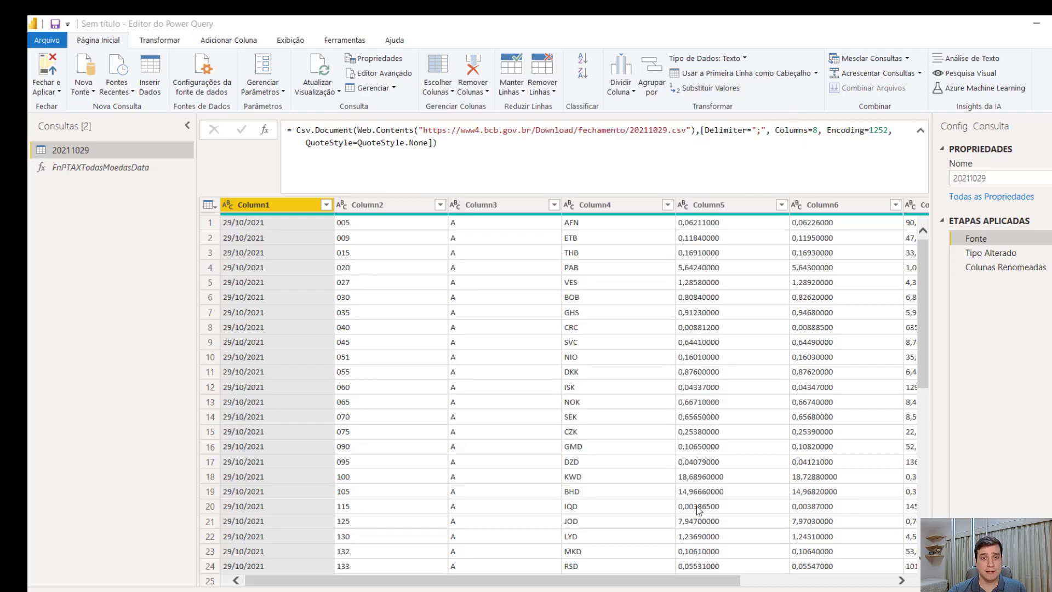
In the Fonte step of the 20211029 query, replace the hard-coded date in the URL with a concatenated reference to the data parameter.
left_click(77, 152)
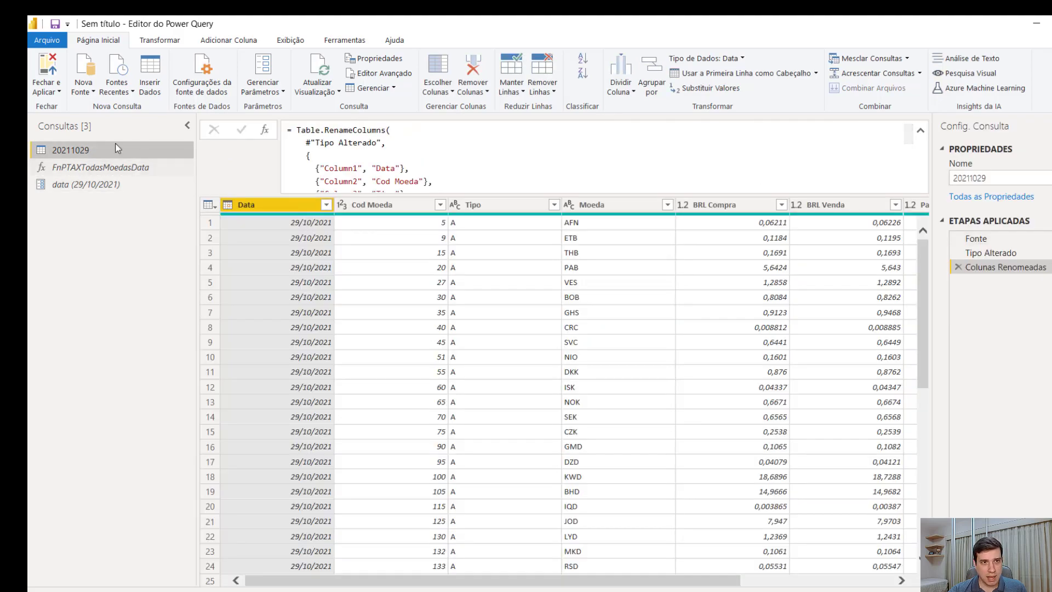
left_click(993, 238)
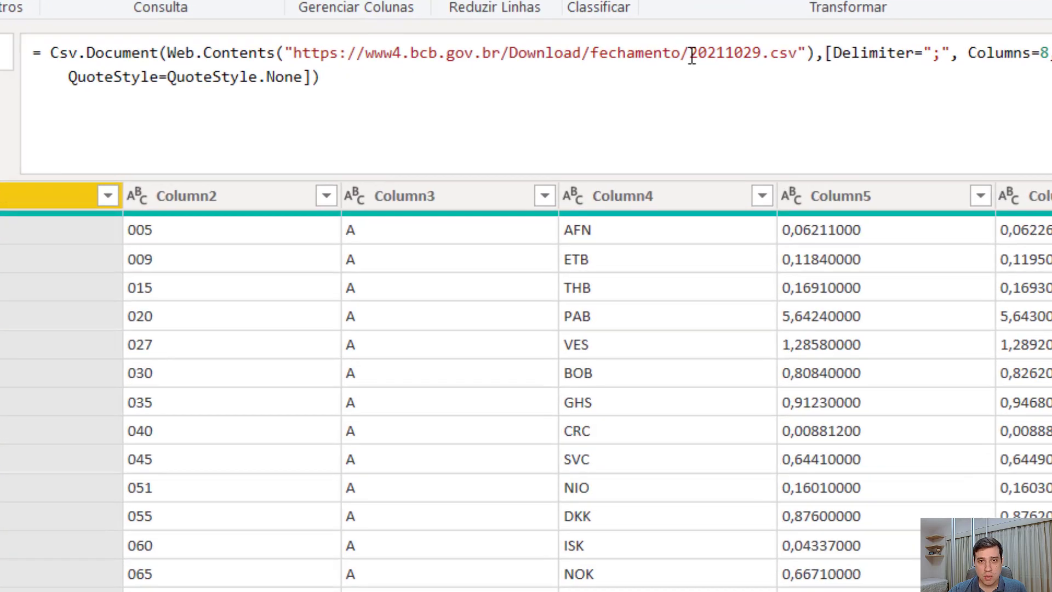
left_click_drag(692, 57, 765, 54)
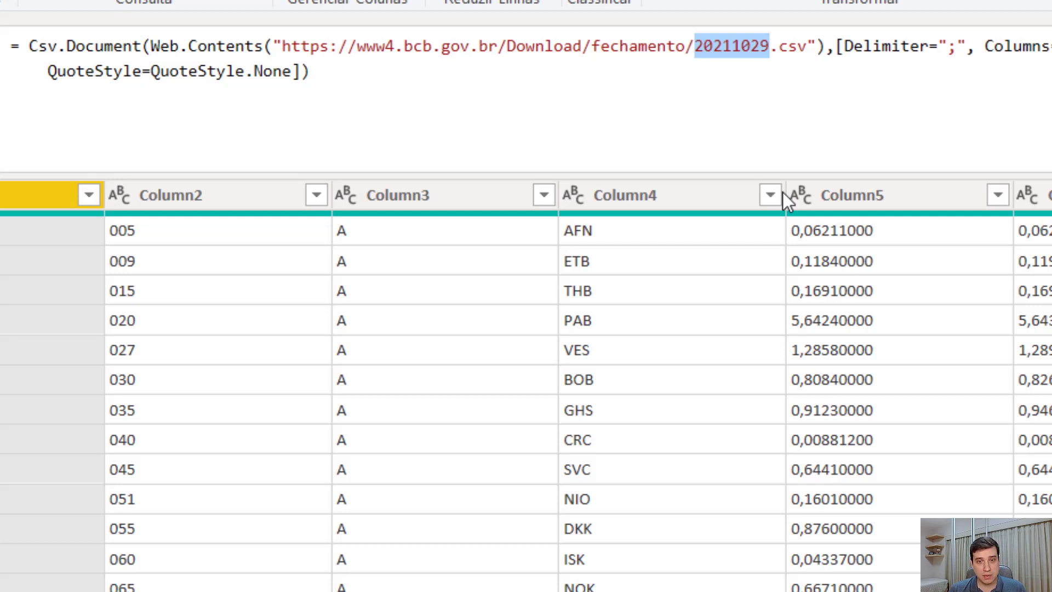
type("\"")
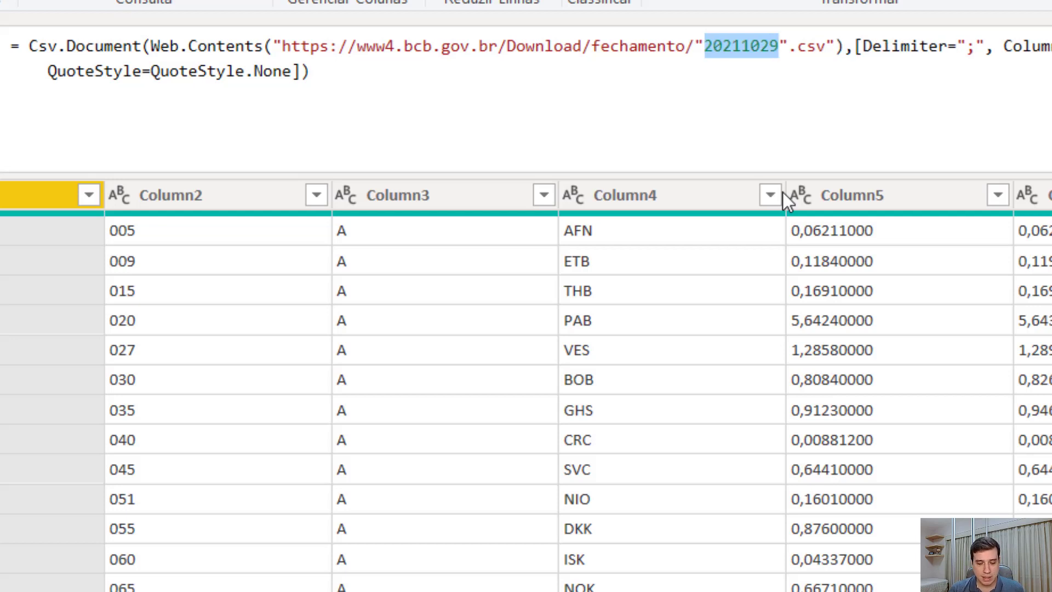
type("&&")
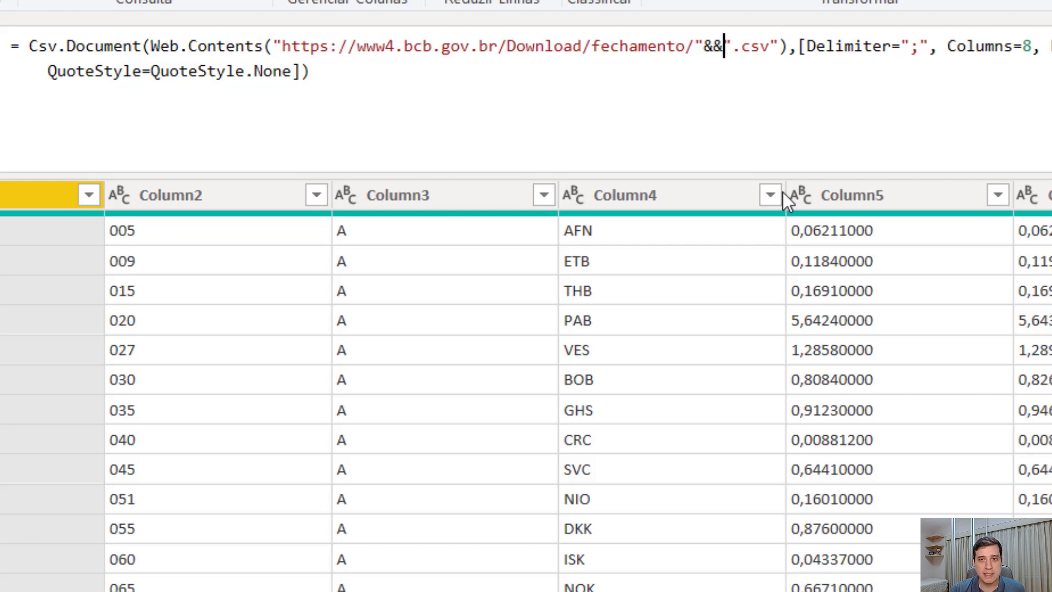
key("Left")
key("Left")
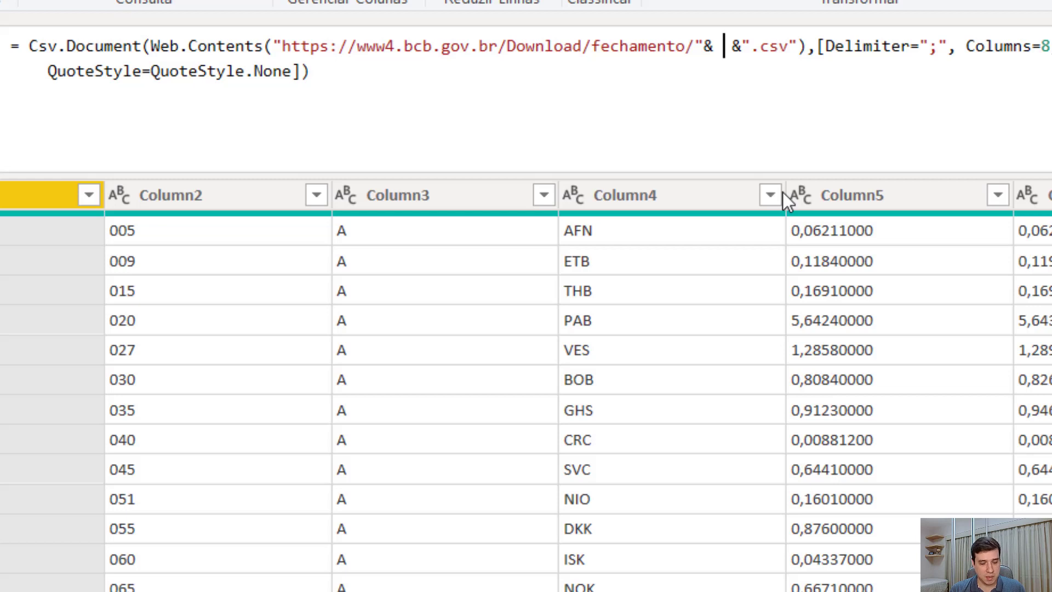
type("data")
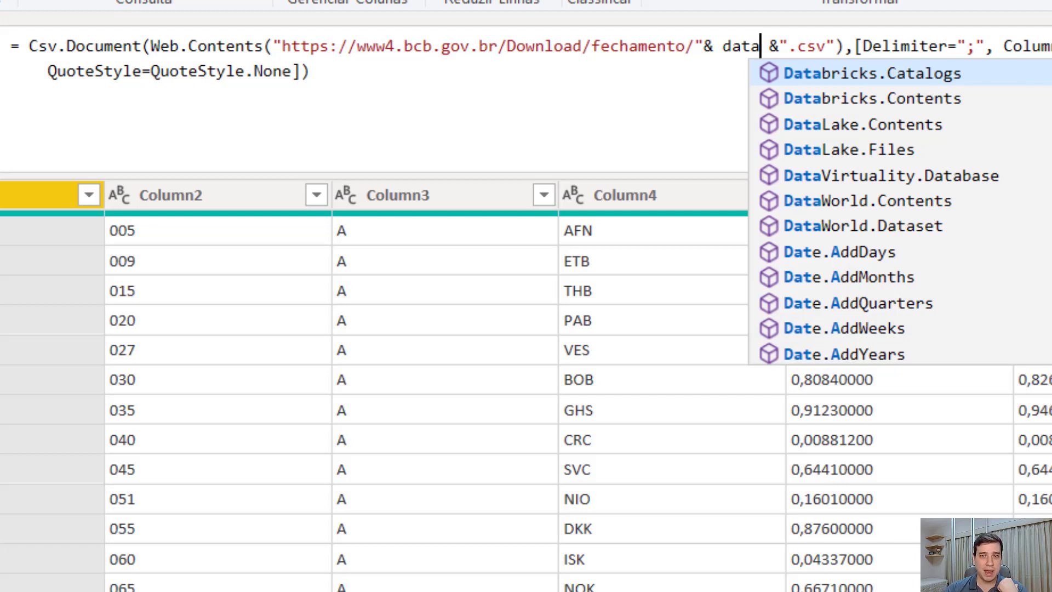
Insert the Date.ToText function with its opening parenthesis before the data reference in the Fonte formula.
left_click(723, 46)
type("Date.")
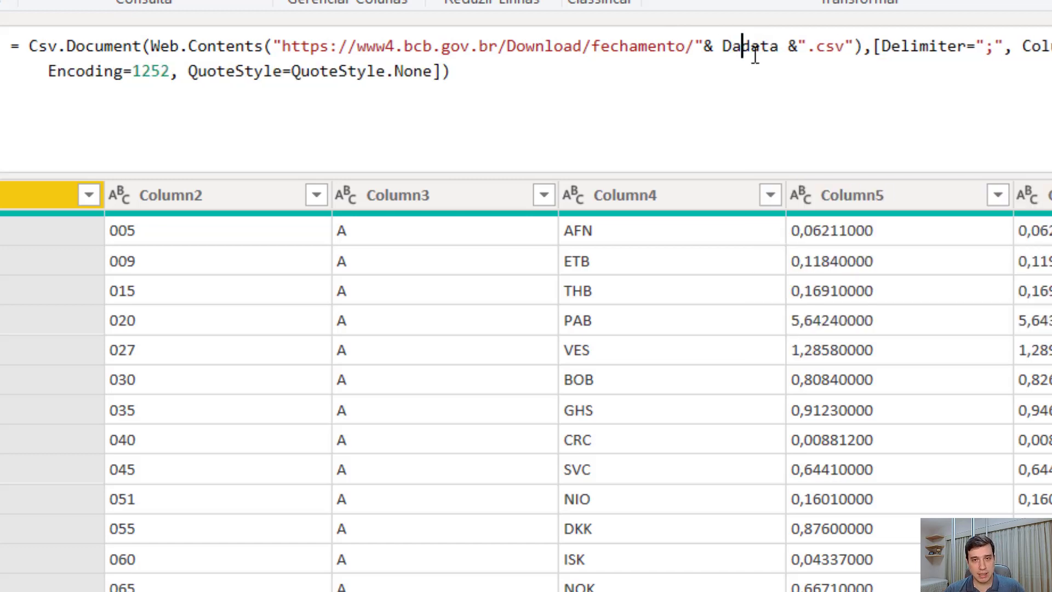
type("ToT")
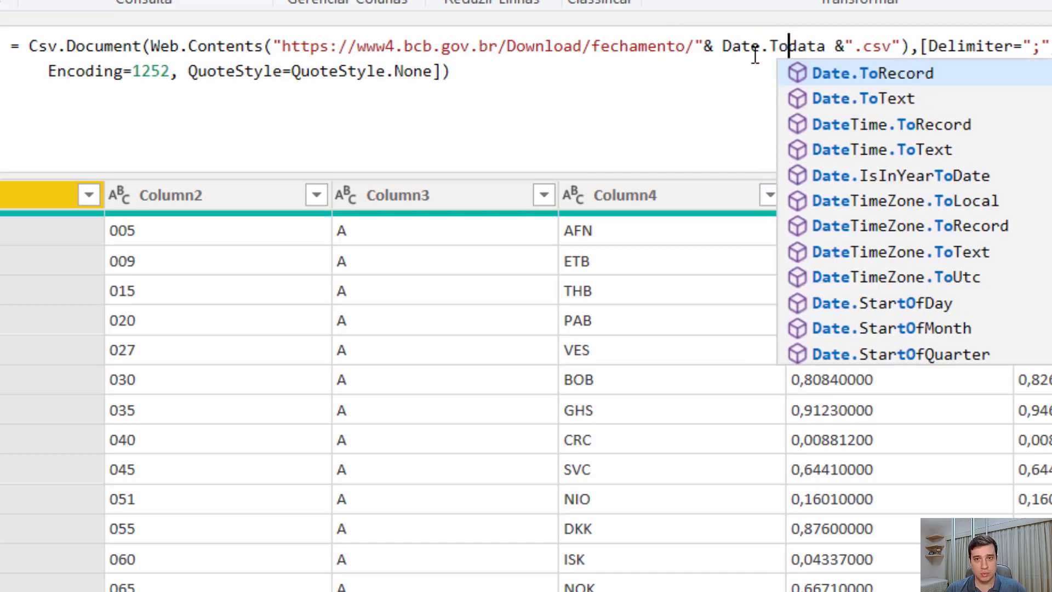
type("ext(")
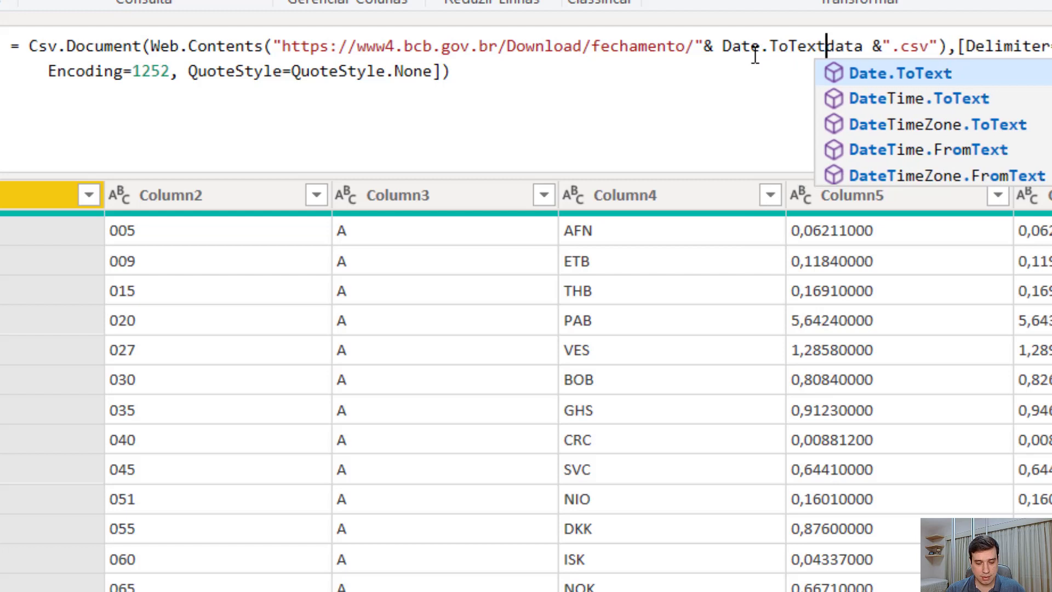
Add the format "yyyyMMdd" as the second Date.ToText argument, close its parenthesis and apply the Fonte formula.
key("Right")
key("Right")
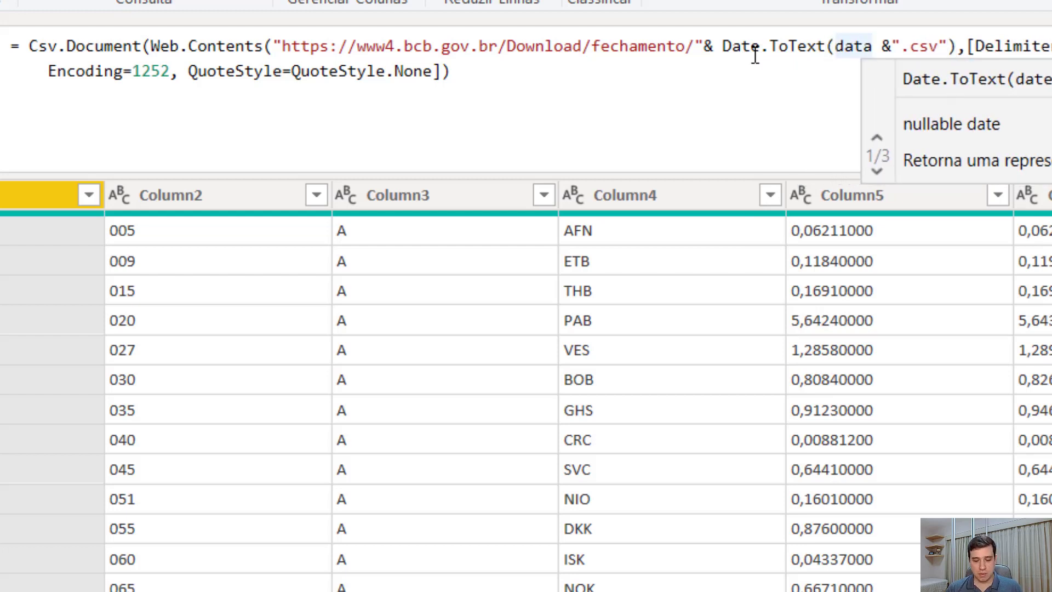
type(",")
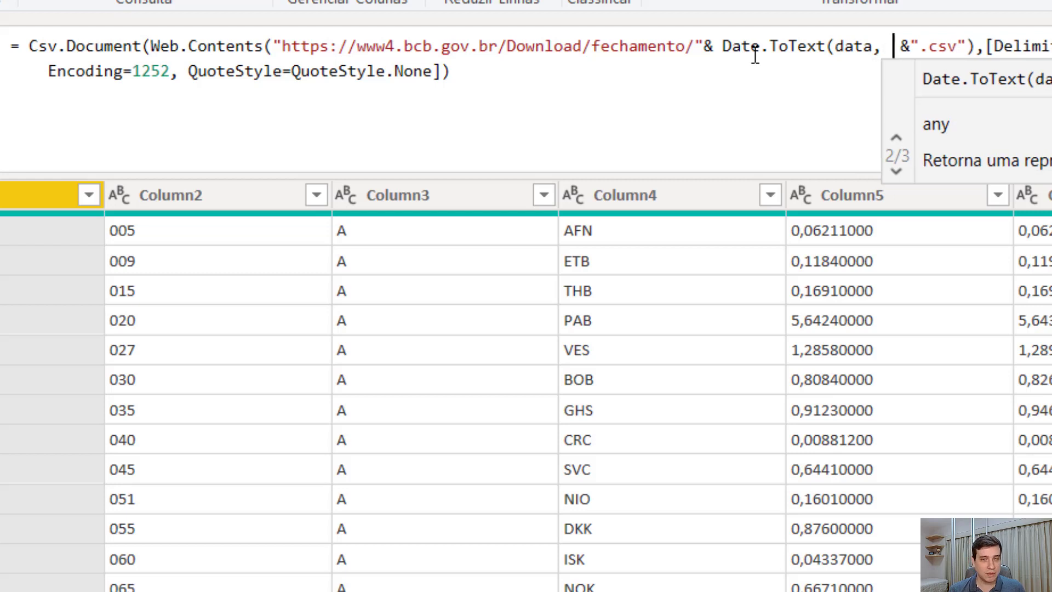
type(" \"")
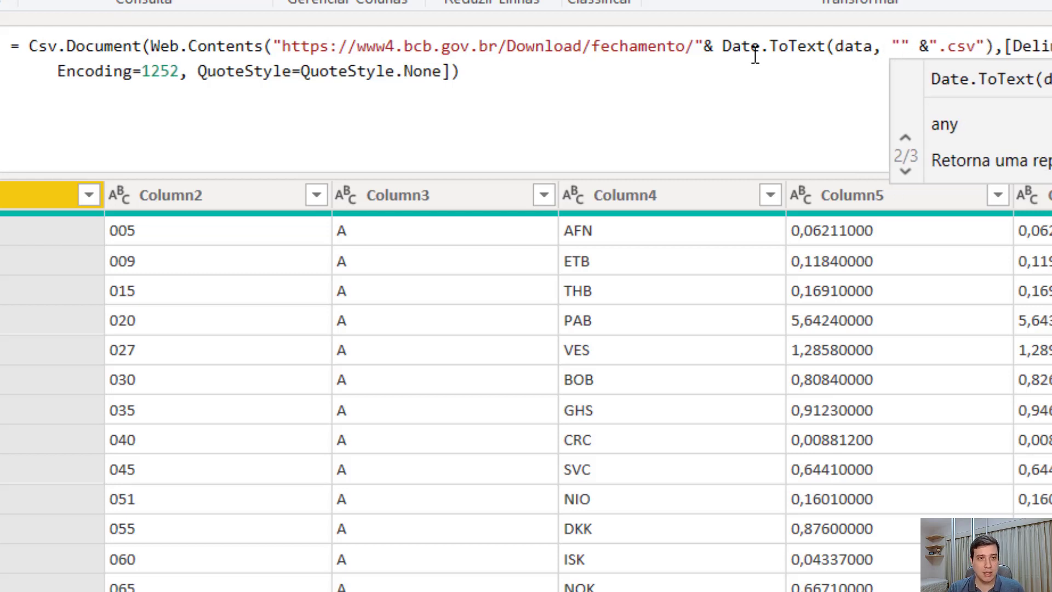
type("yyyy")
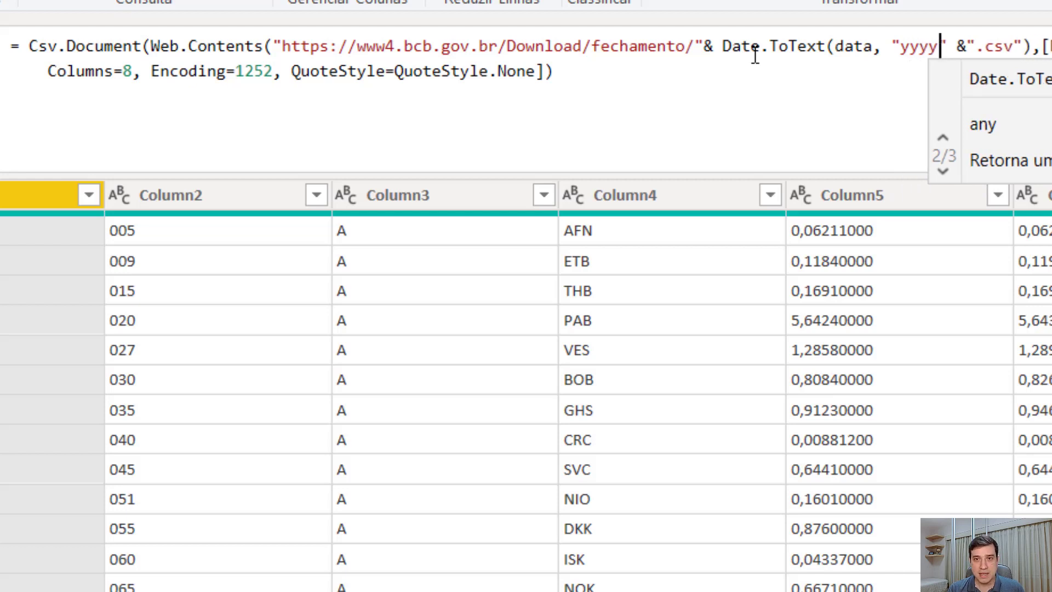
type("MM")
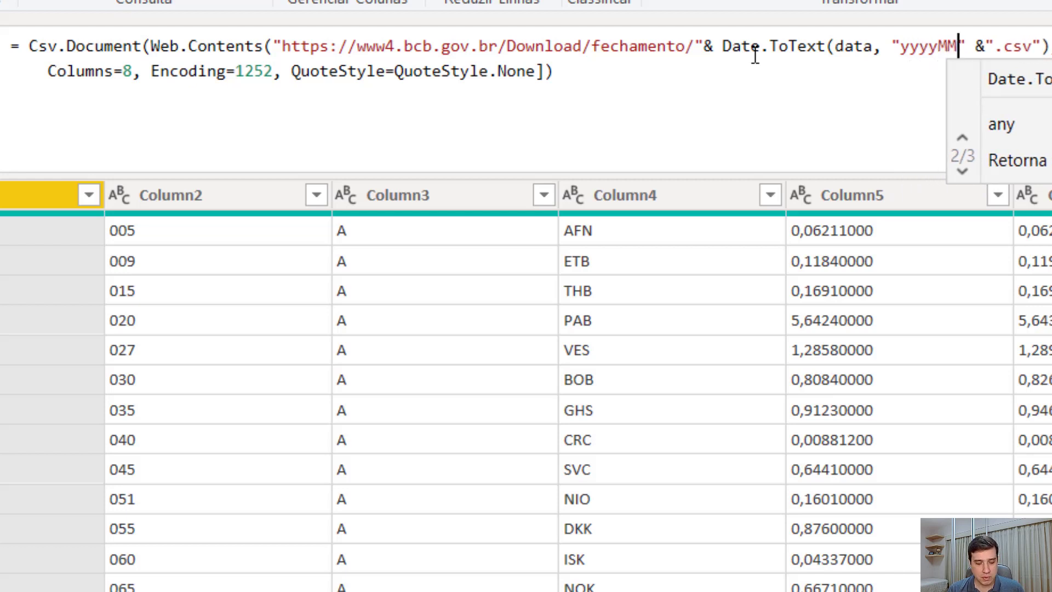
type("dd")
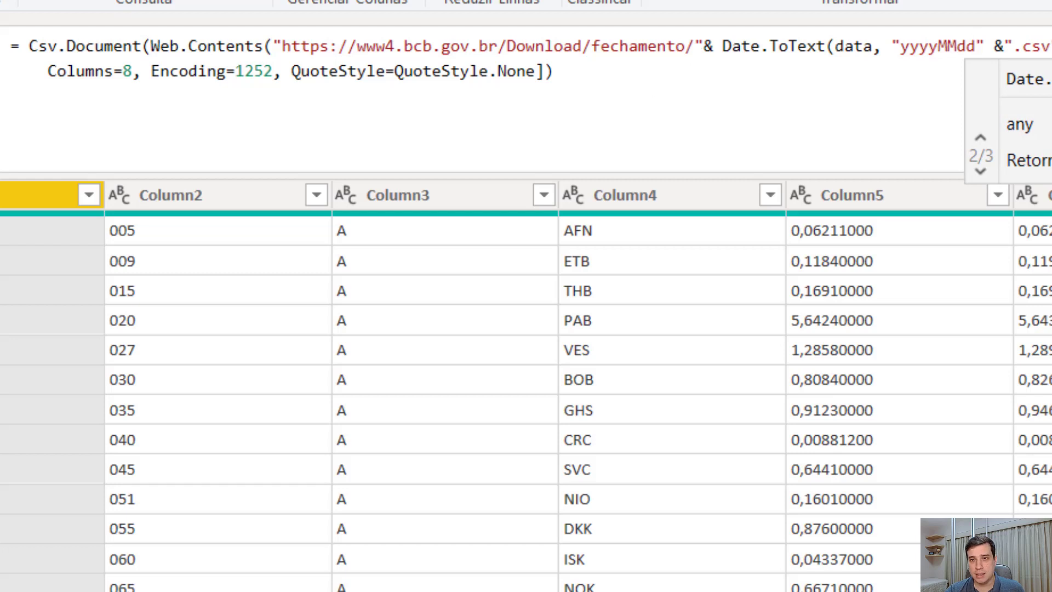
key("Return")
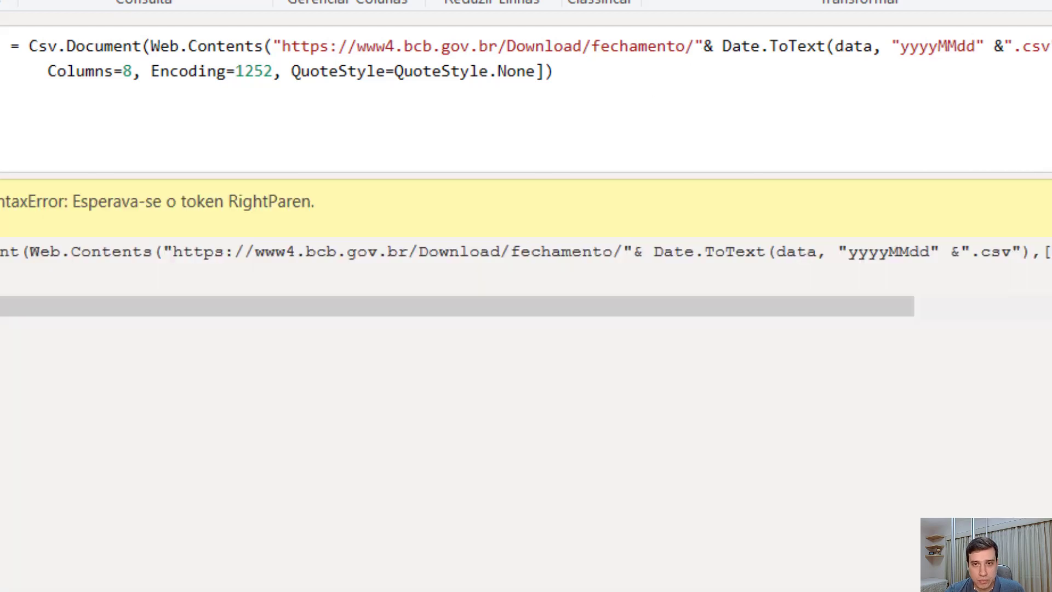
left_click(989, 48)
type(")")
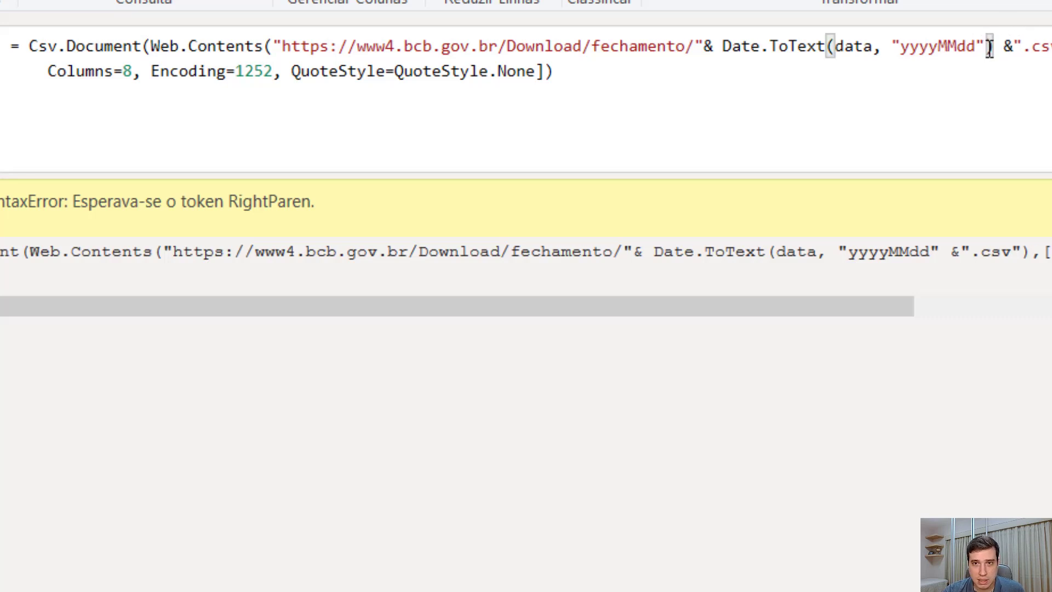
key("Return")
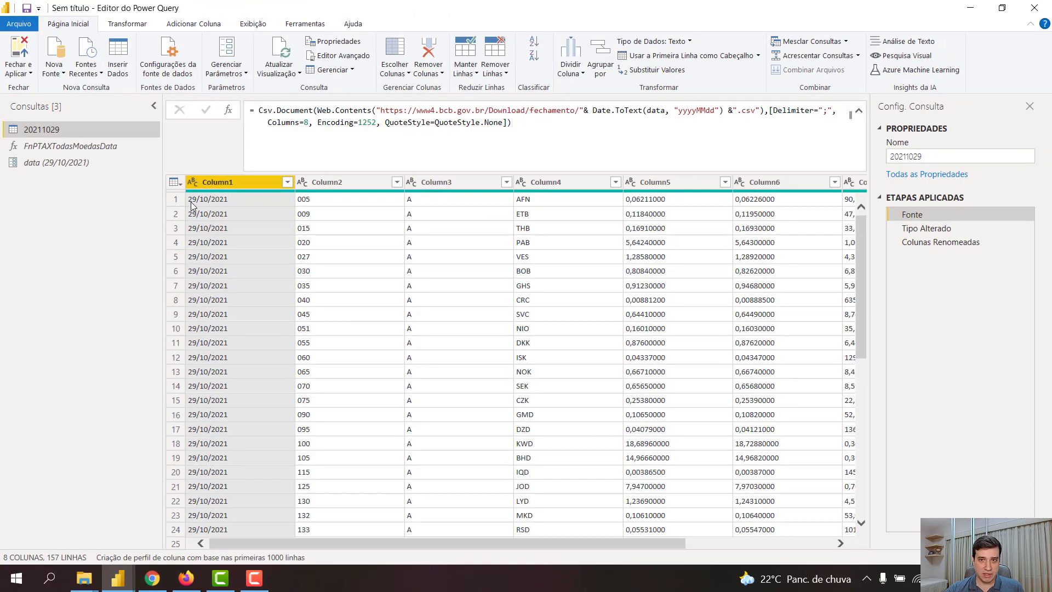
Set the data parameter's current value to 27/10/2021 and check the 20211029 query with the new date.
left_click(42, 164)
left_click(186, 131)
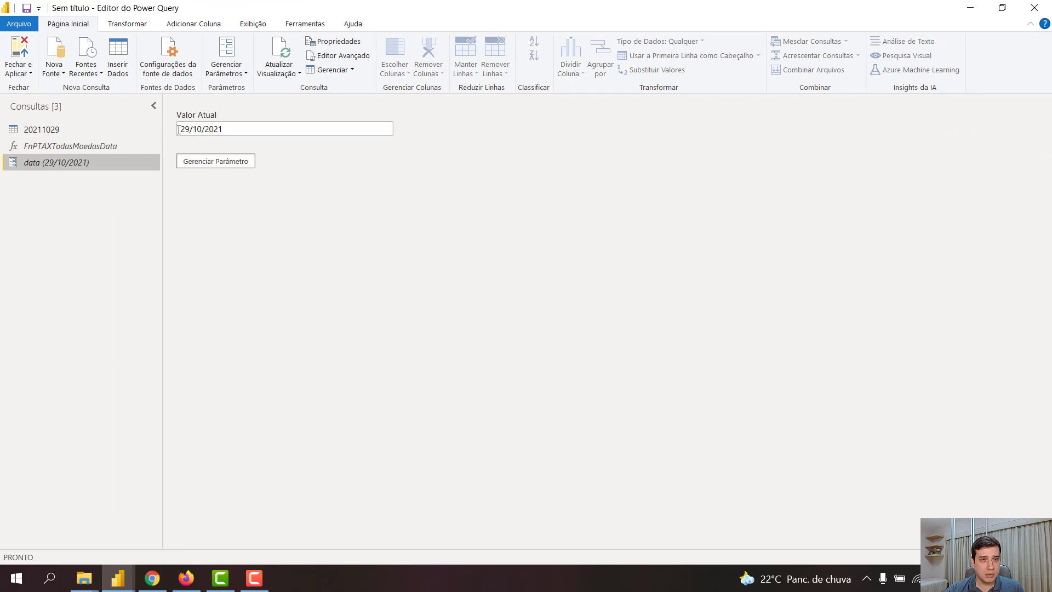
key("BackSpace")
type("7")
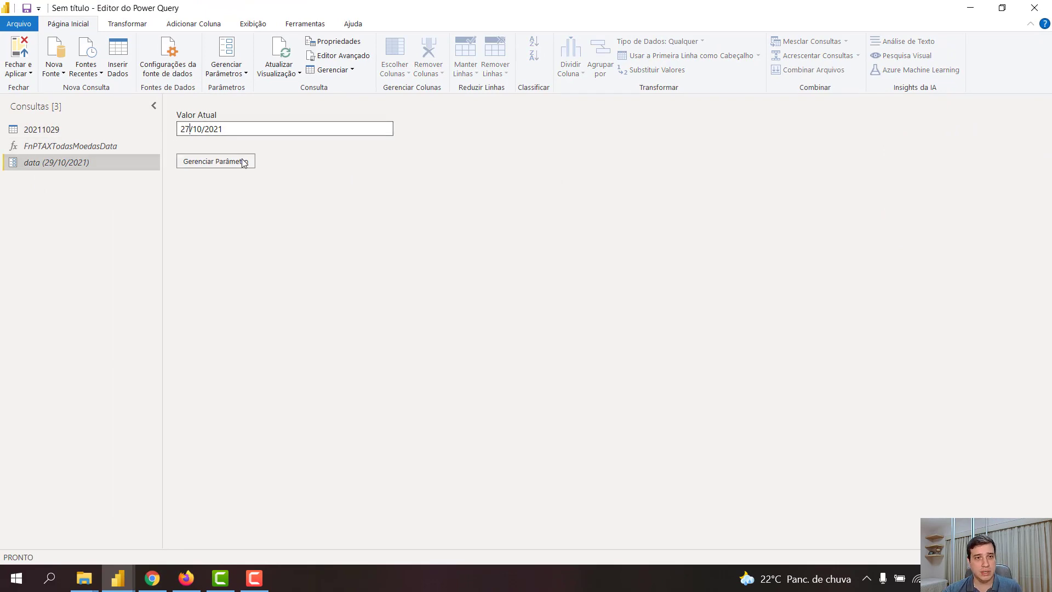
left_click(40, 132)
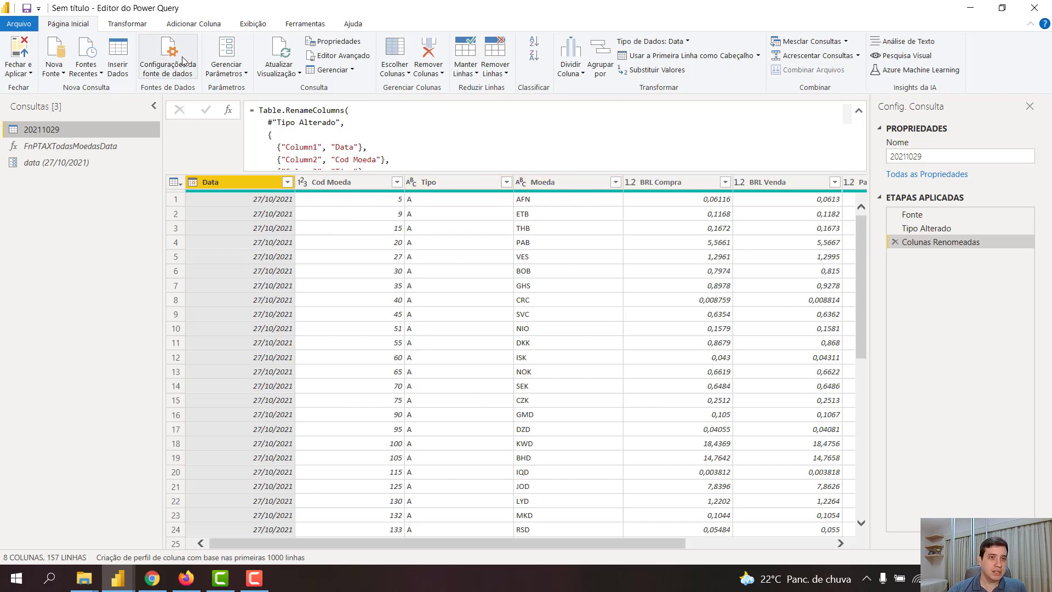
Review the current file's data sources, and examine the URL expression inside Web.Contents in the query's Fonte step.
left_click(181, 76)
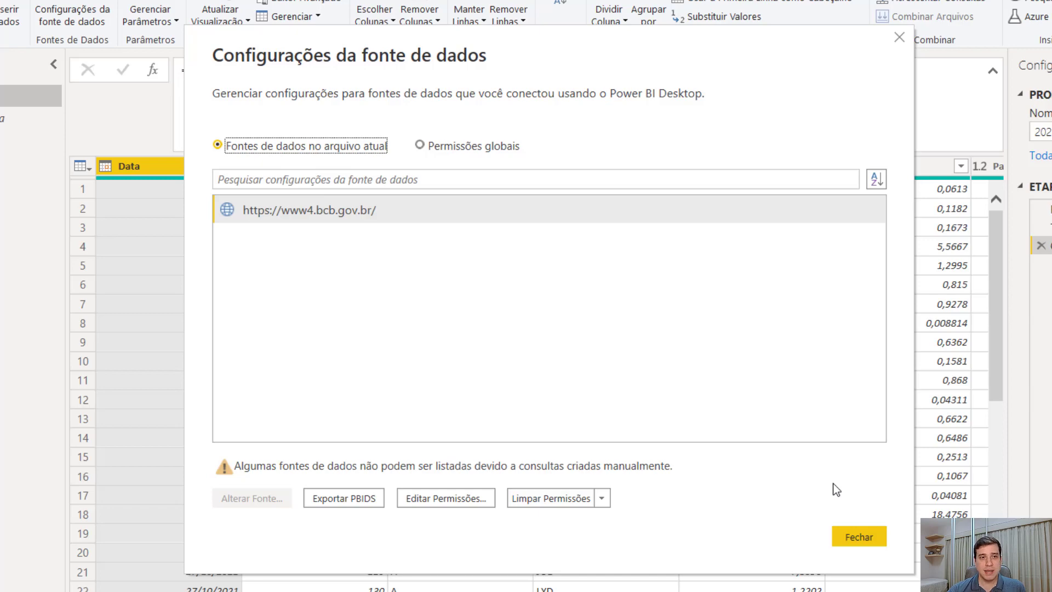
left_click(862, 539)
left_click(1044, 209)
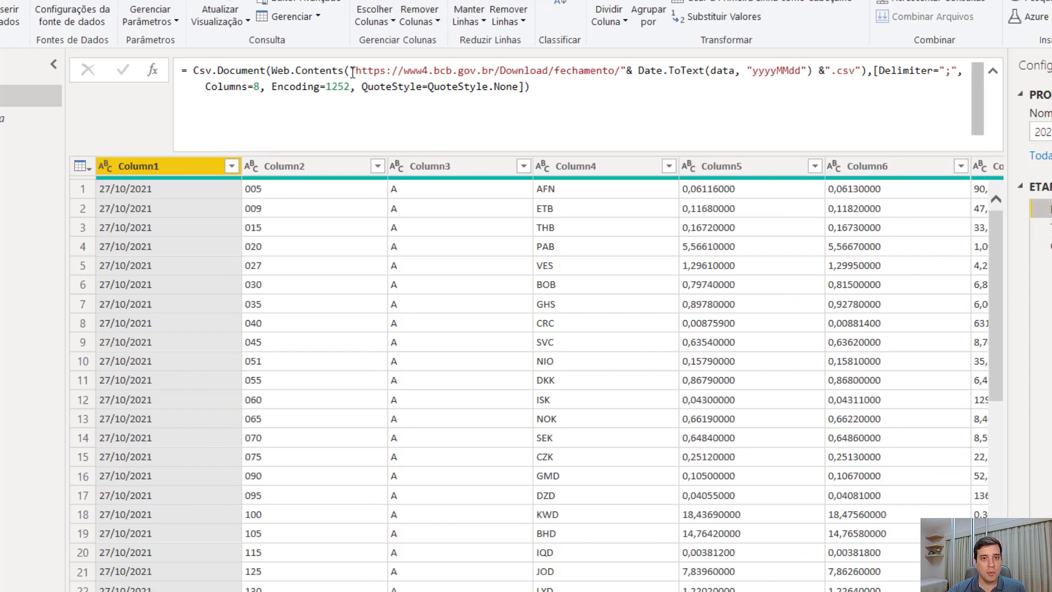
left_click_drag(345, 70, 861, 73)
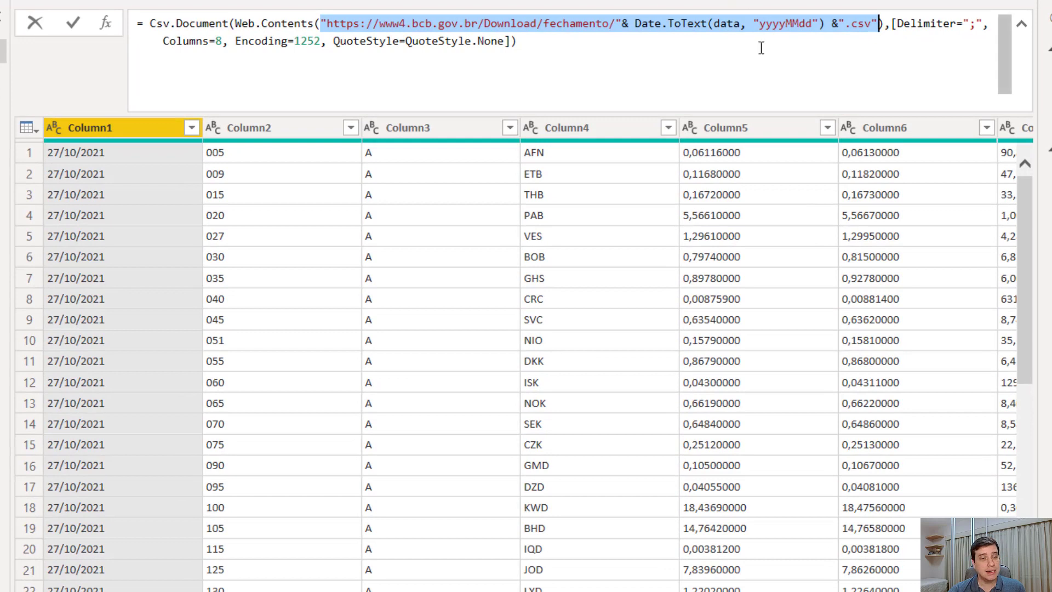
key("Escape")
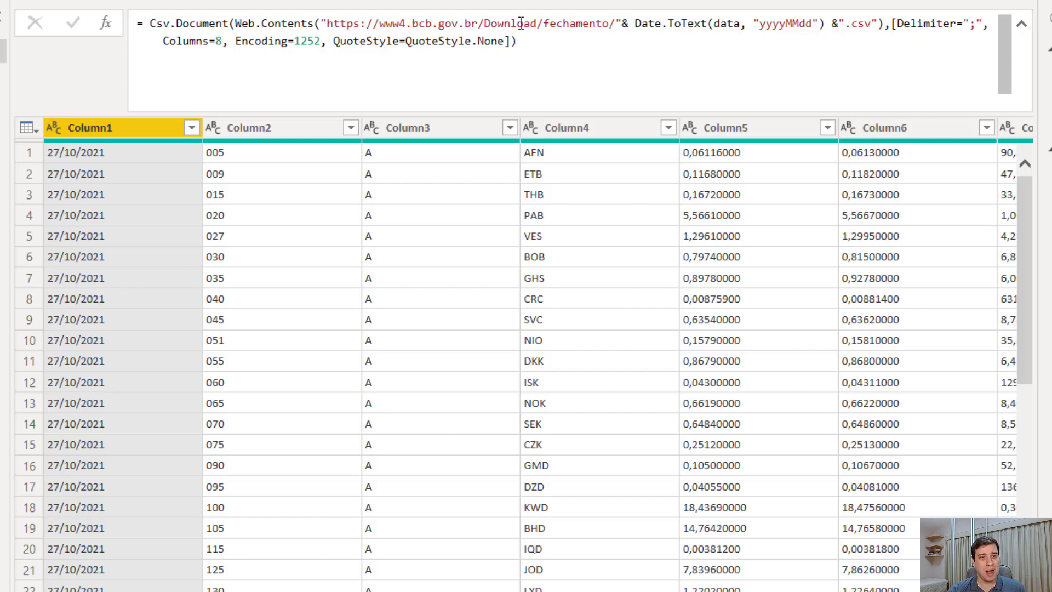
In the Fonte formula, turn the concatenated Date.ToText and ".csv" part into a [RelativePath = ...] options record of Web.Contents and apply it.
left_click(622, 27)
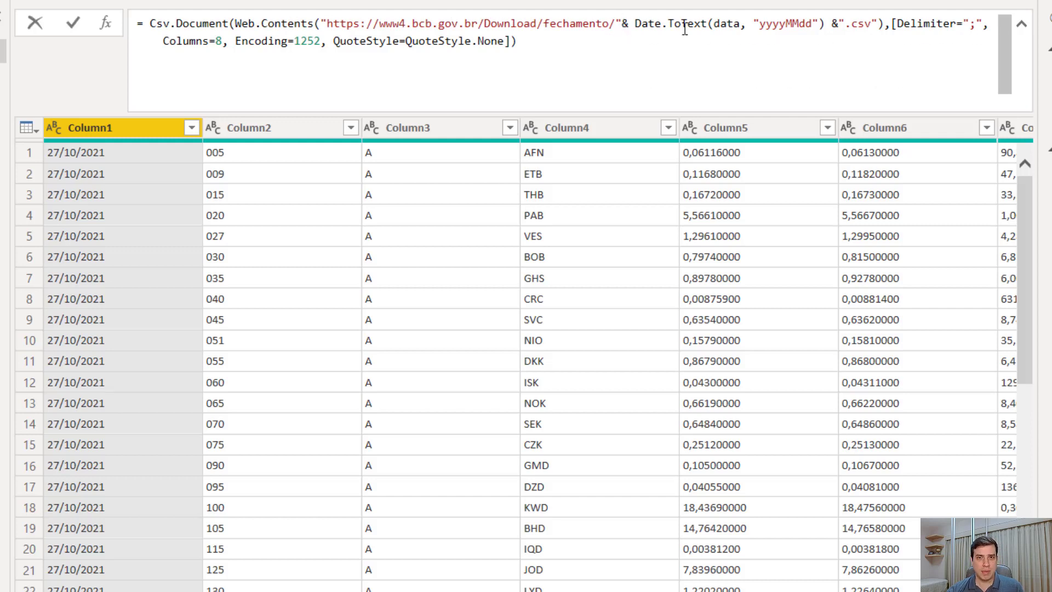
type(", ")
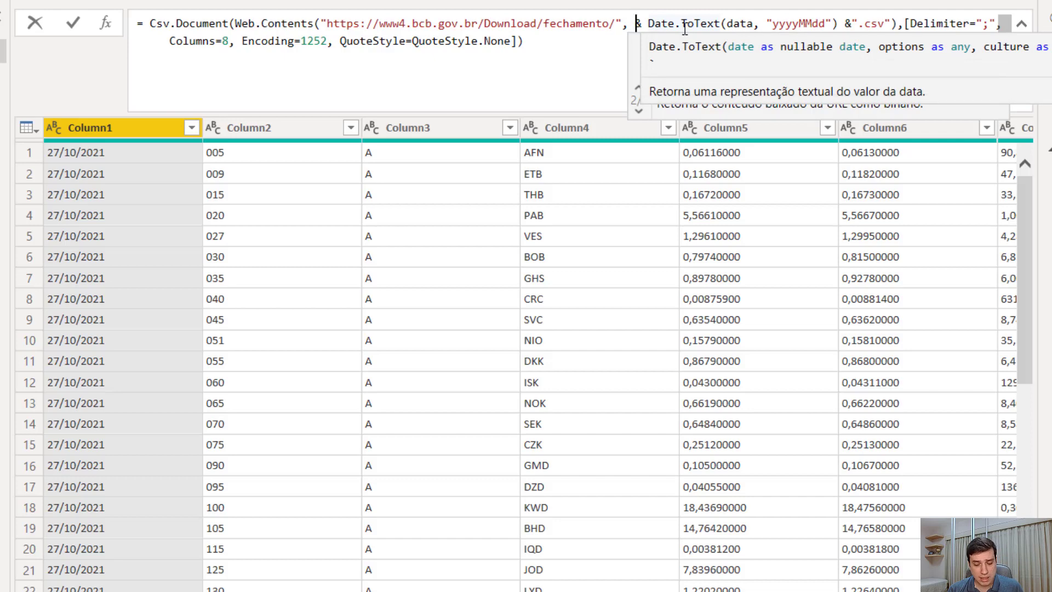
type("[Re")
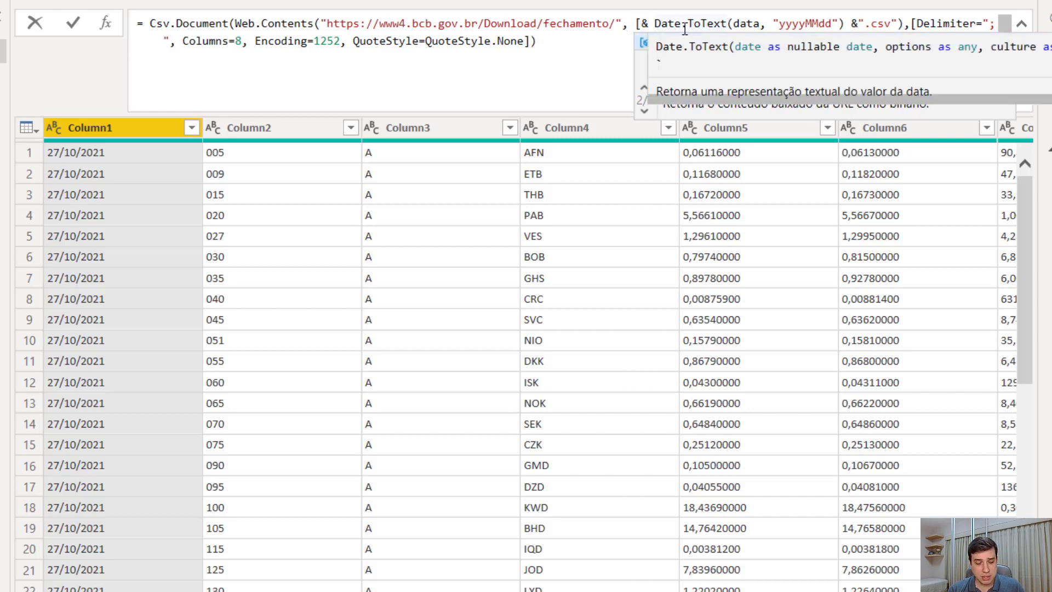
type("lativeP")
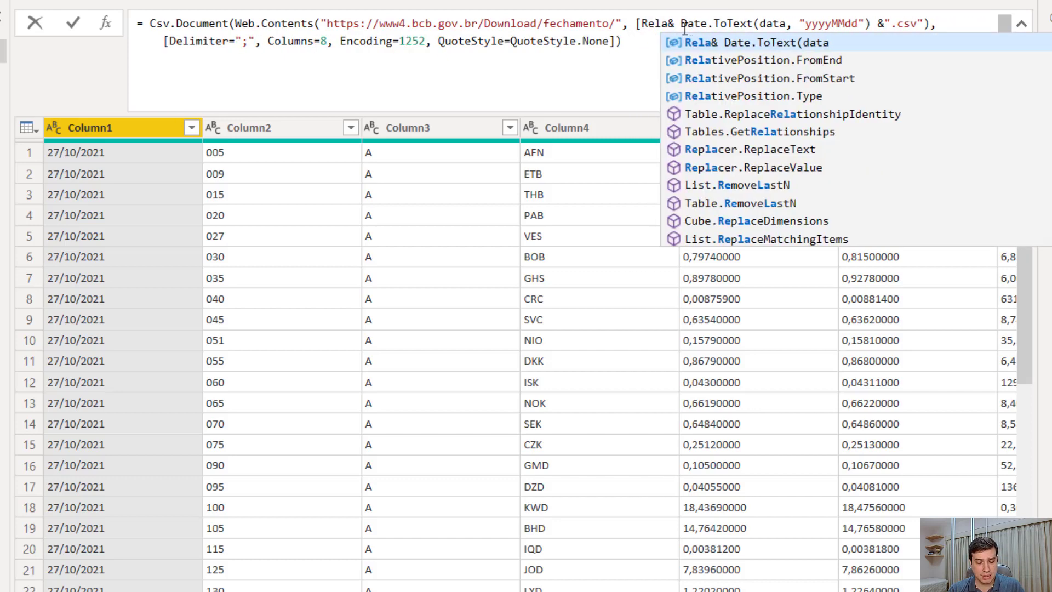
type("at")
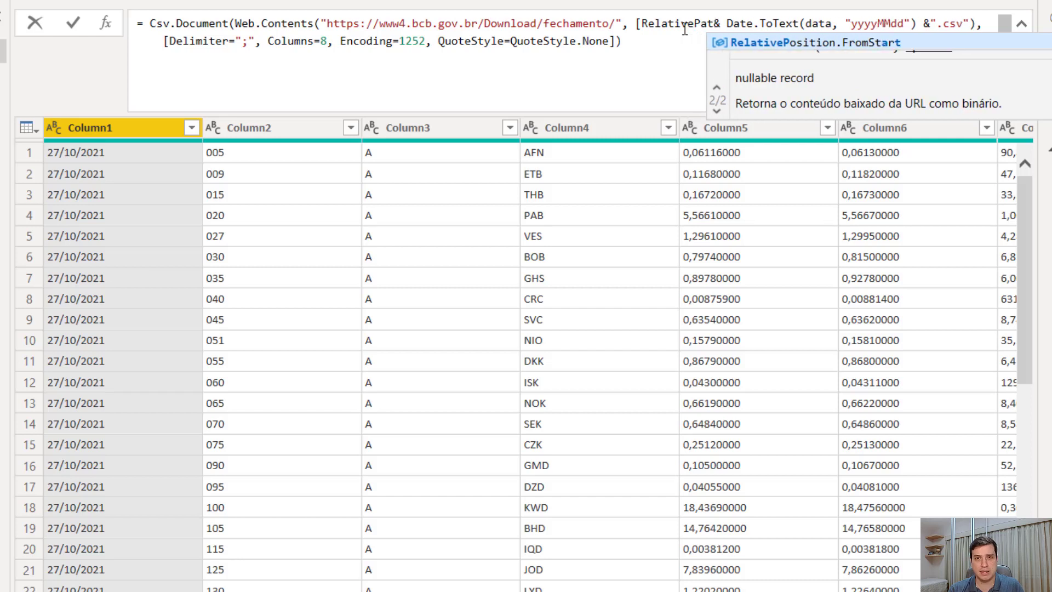
type("h =")
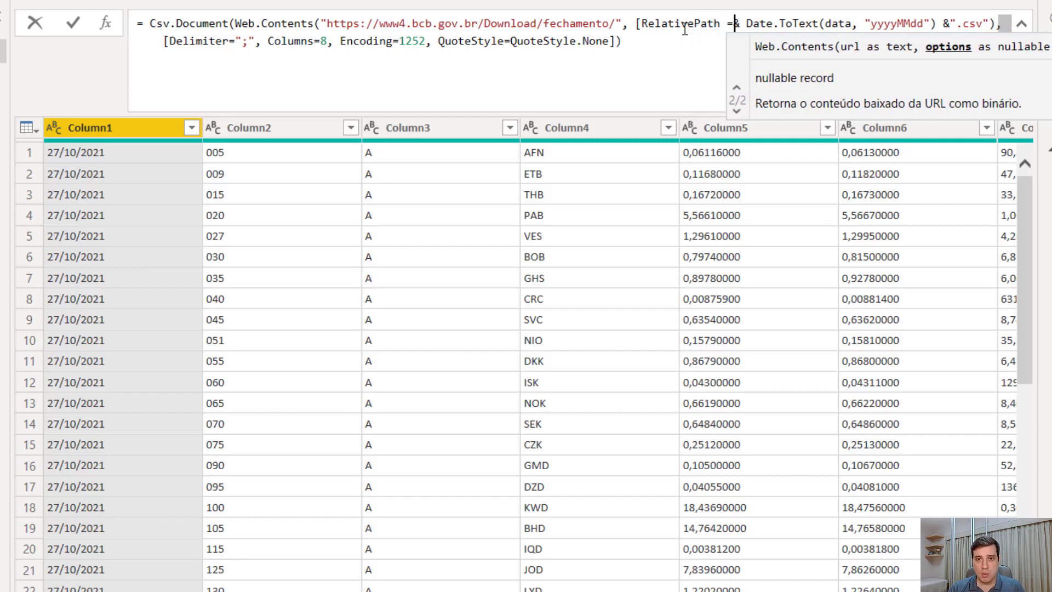
key("Delete")
key("Delete")
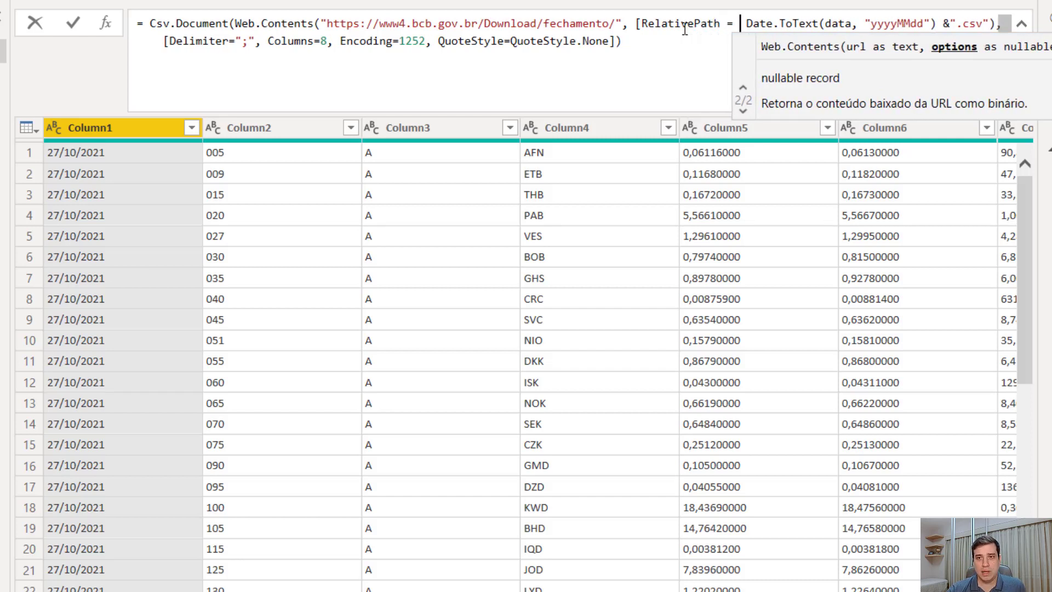
left_click(1006, 26)
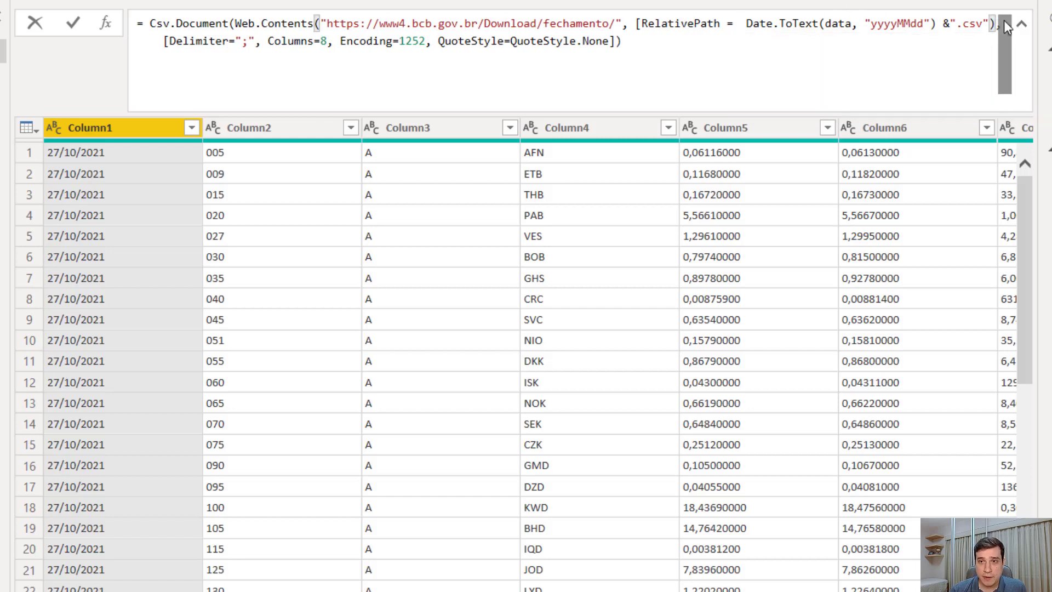
type("]")
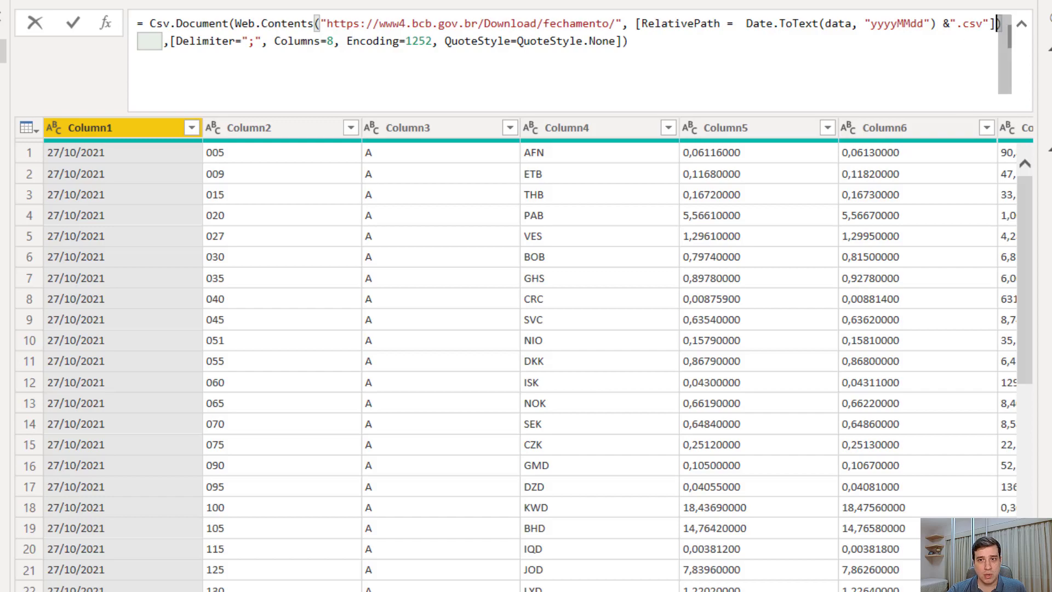
key("Return")
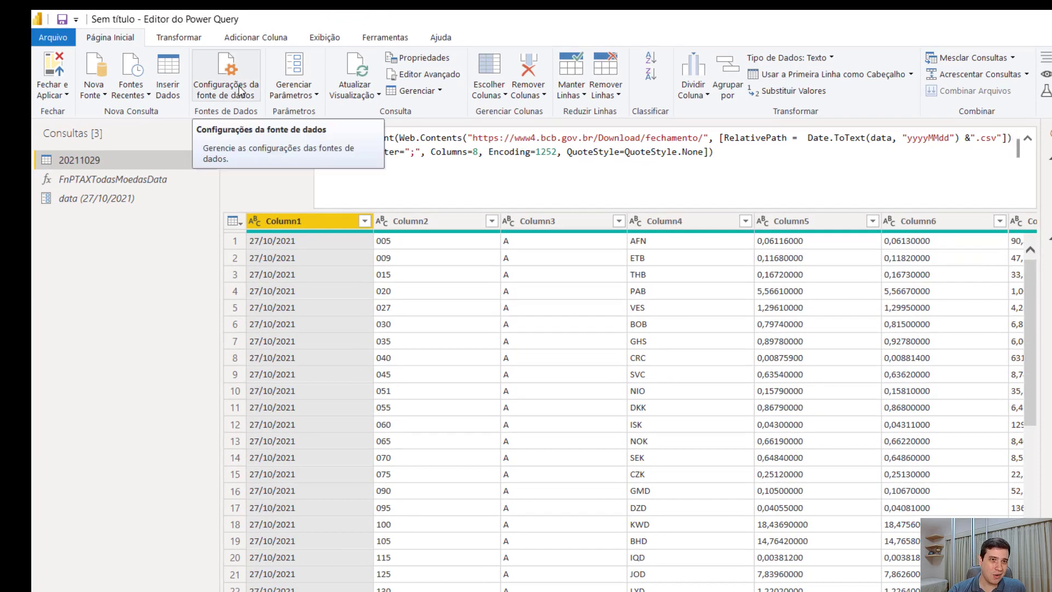
Check the data sources listed for the current file again and return to the Colunas Renomeadas step.
left_click(241, 91)
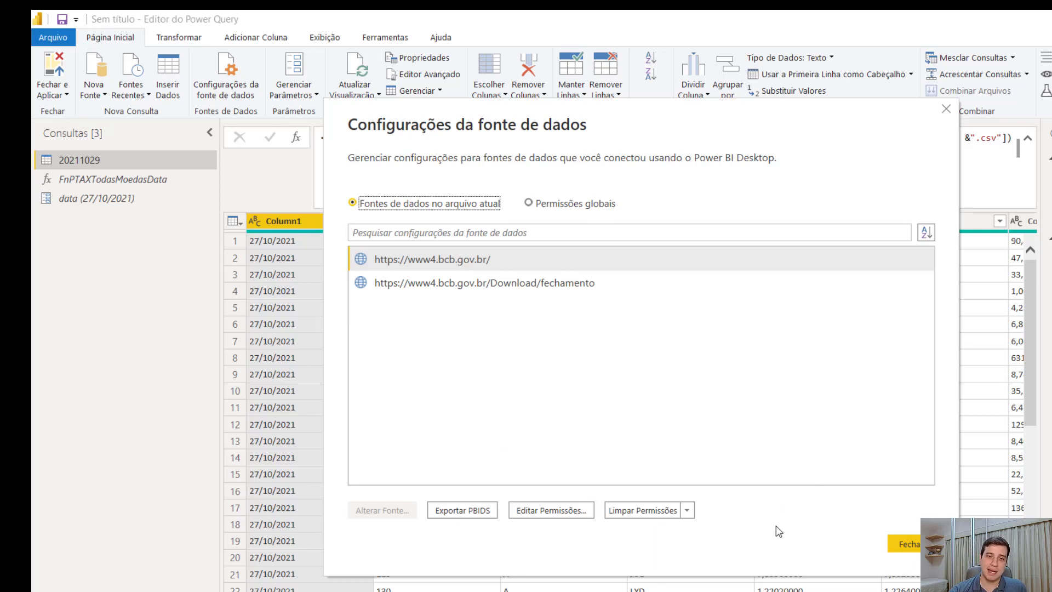
left_click(899, 544)
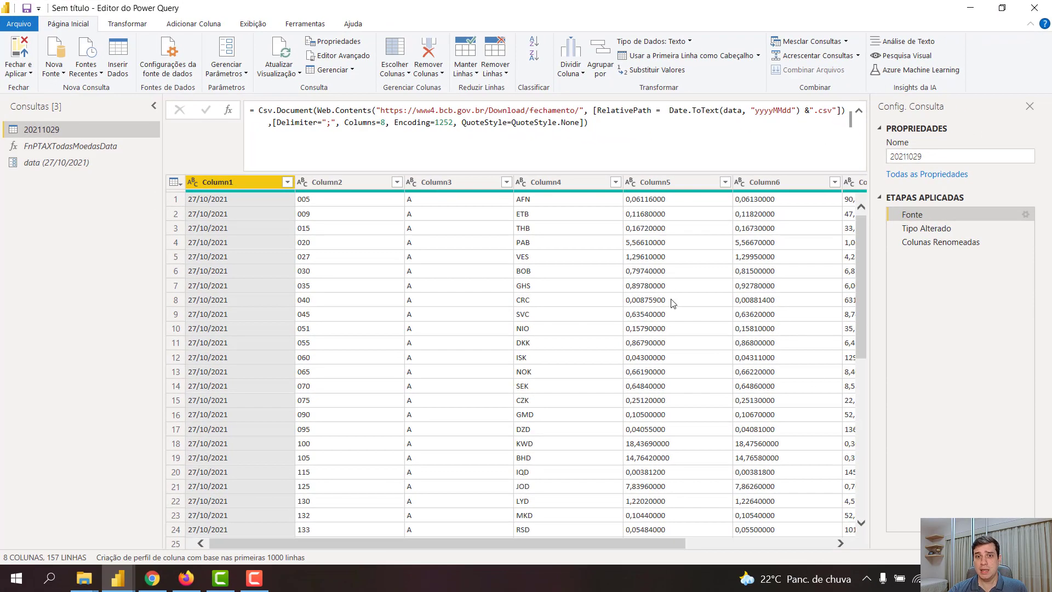
left_click(916, 241)
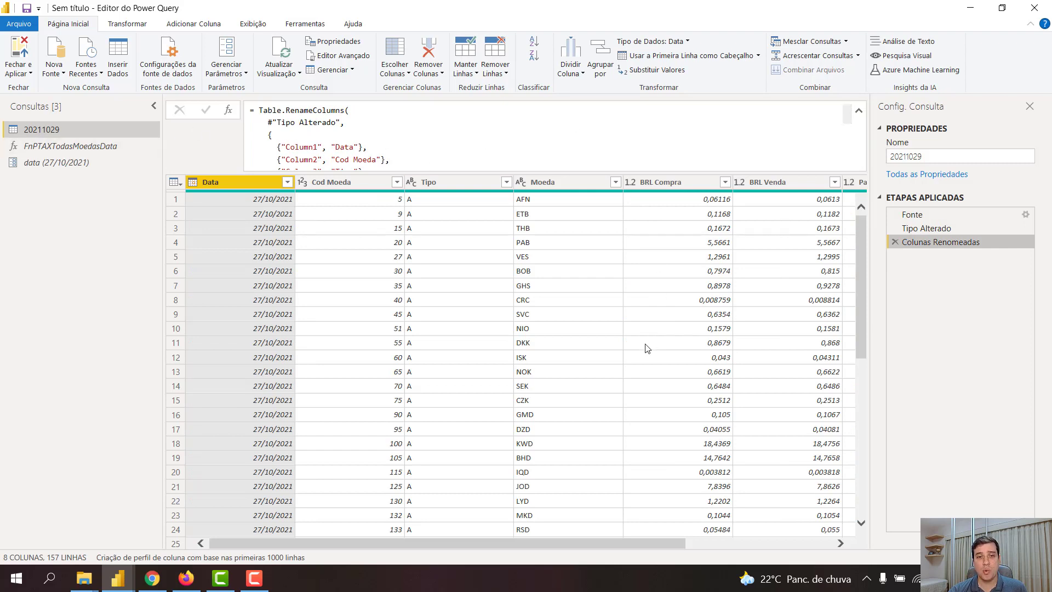
Switch to Firefox and read the notes on currency types A and B below the Banco Central quotation table.
left_click(187, 579)
left_click(233, 19)
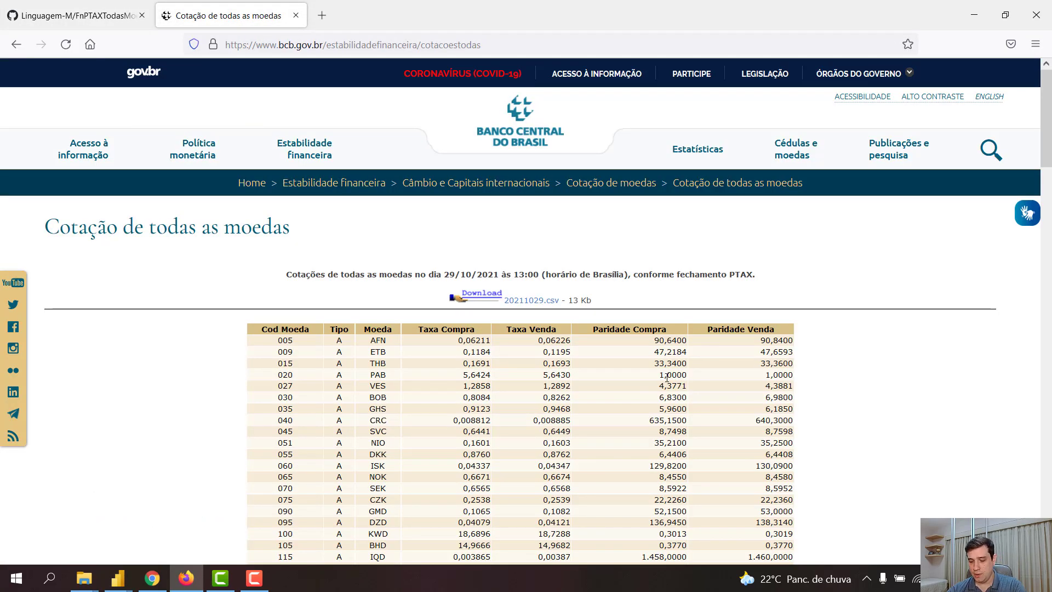
scroll(666, 377, "down", 5)
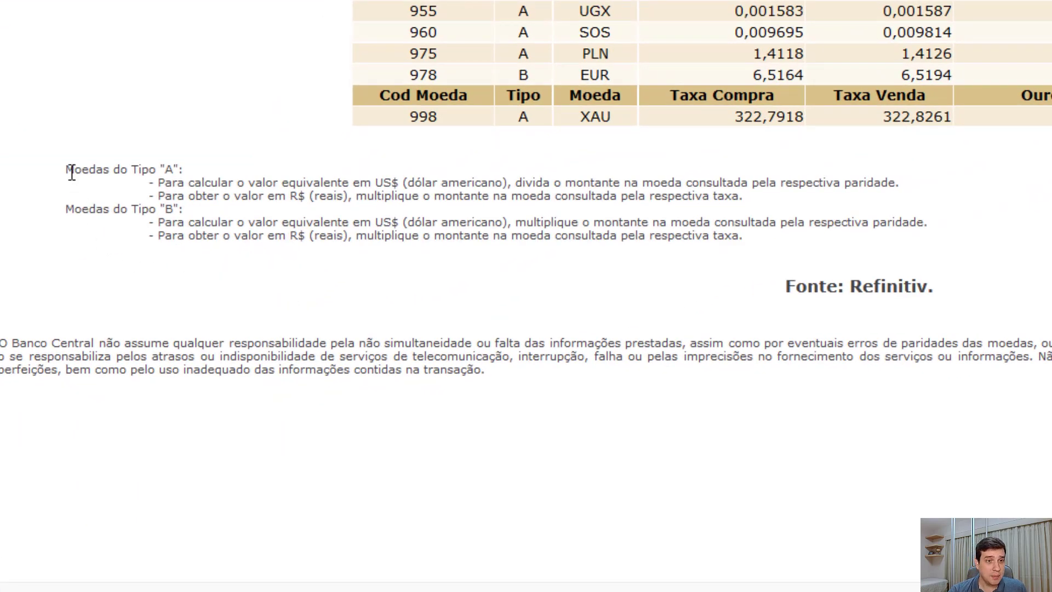
left_click_drag(65, 170, 796, 195)
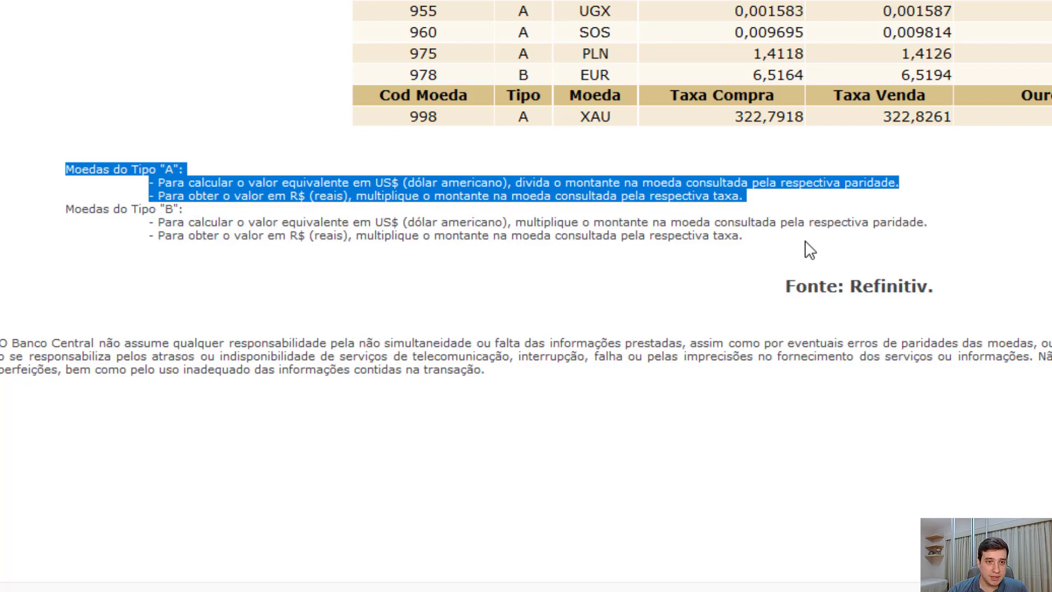
left_click(789, 250)
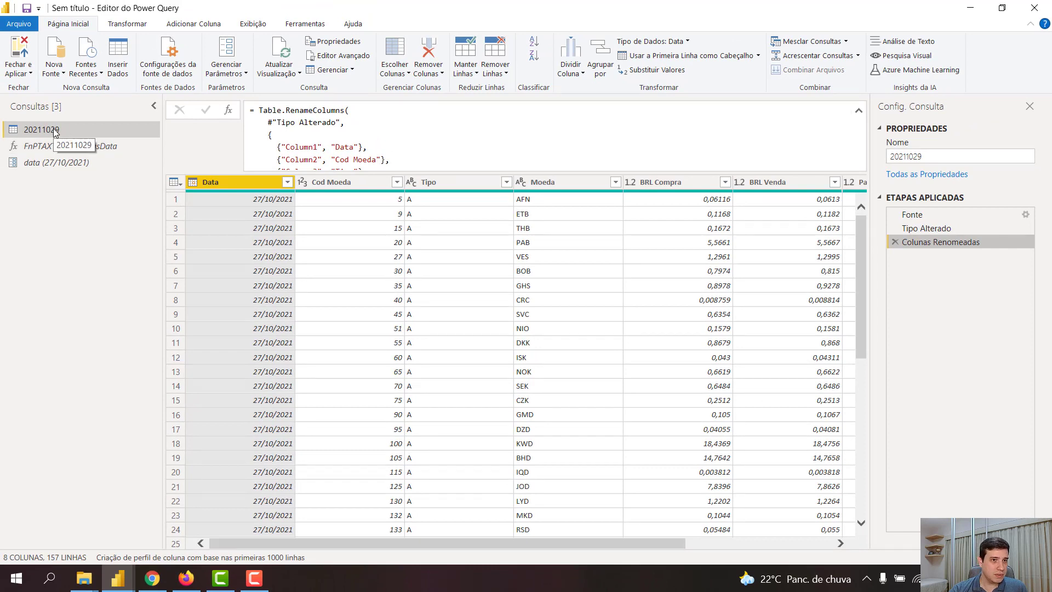
In the Power Query Editor, rename the 20211029 query as ExFnPegaDolar.
left_click_drag(982, 157, 794, 159)
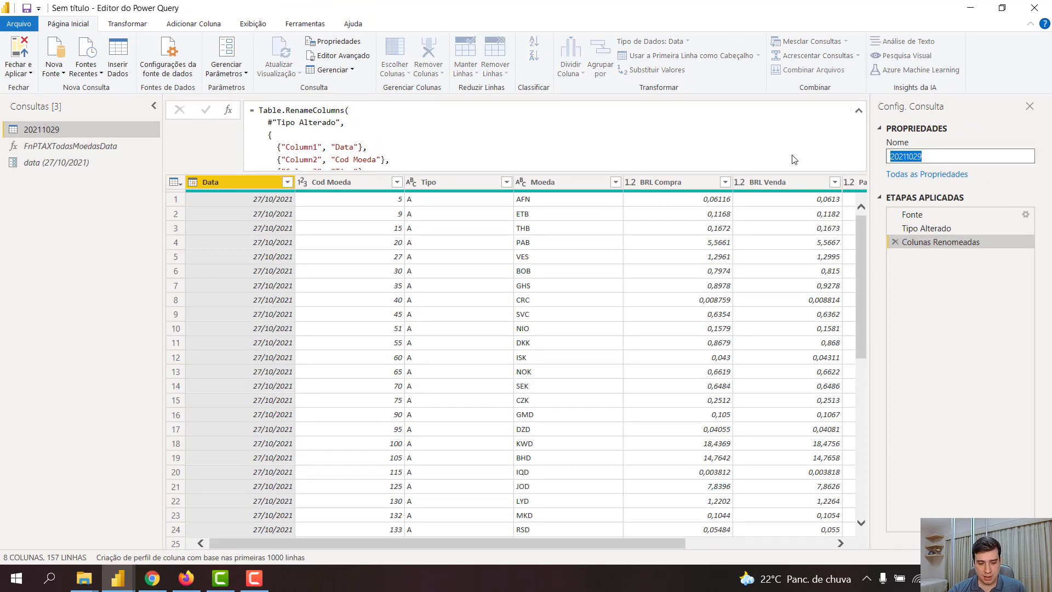
type("ExFnPe")
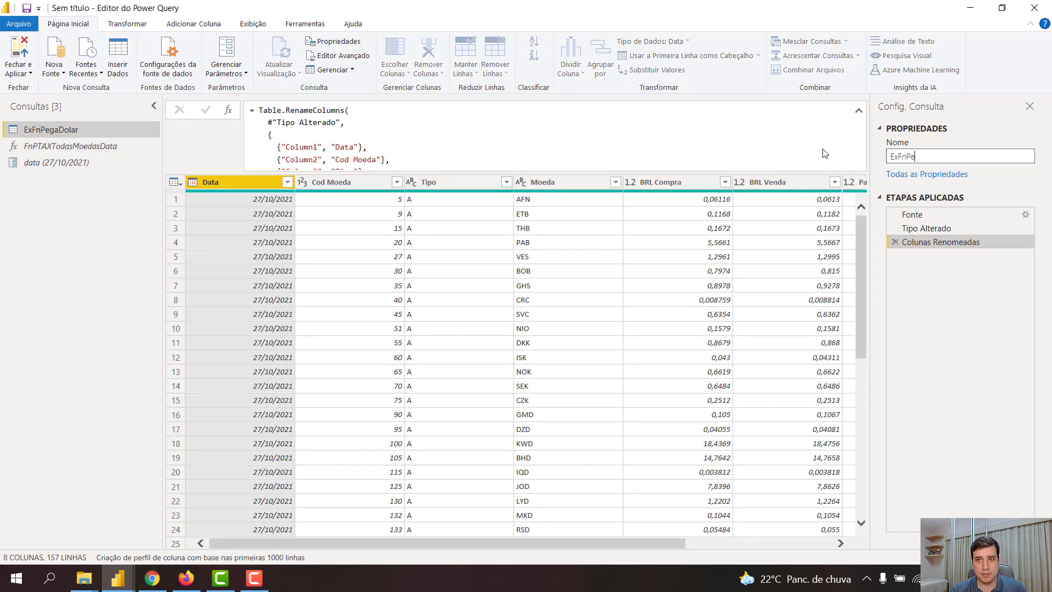
type("gaDola")
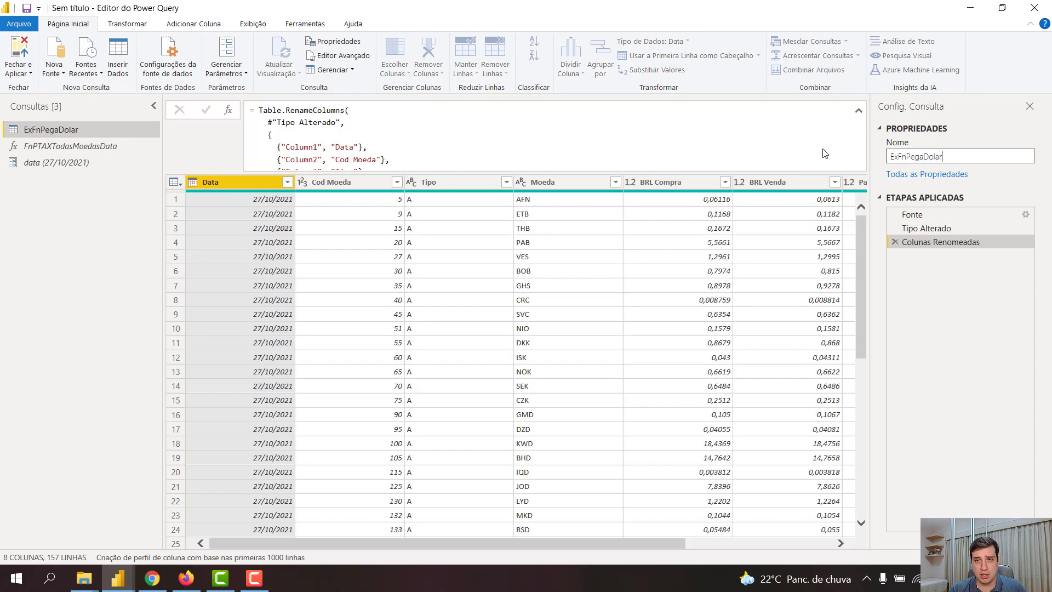
type("r")
key("Return")
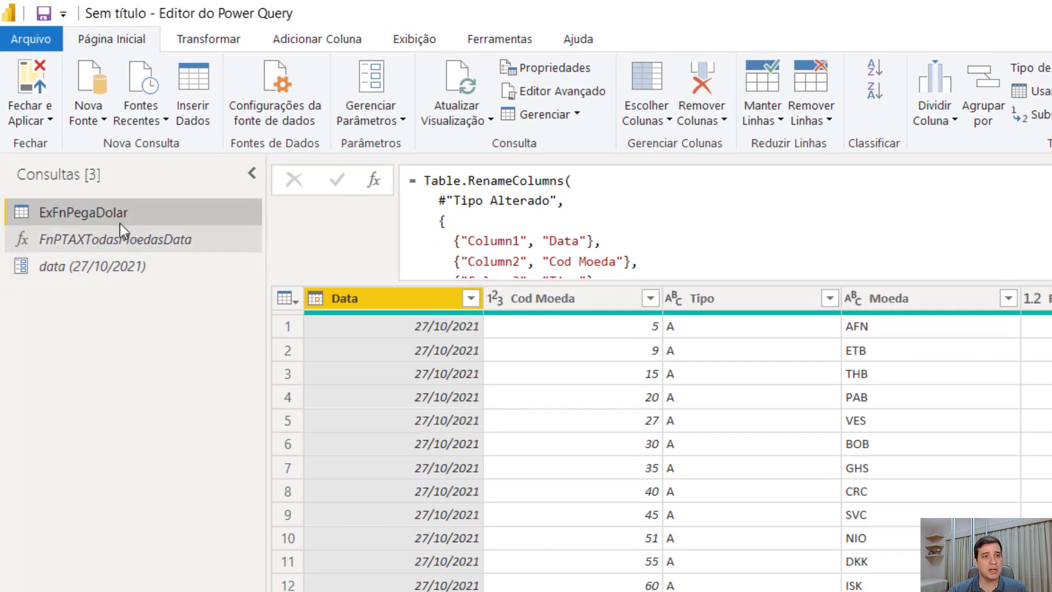
Create a function named FnPegaDolar from the ExFnPegaDolar query, using the data parameter.
right_click(114, 215)
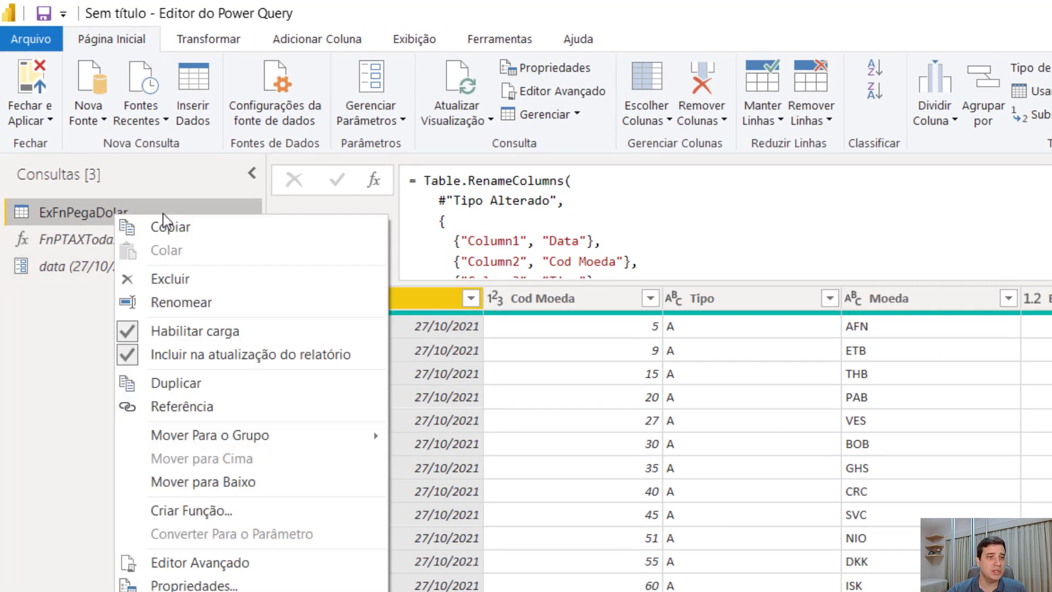
left_click(218, 510)
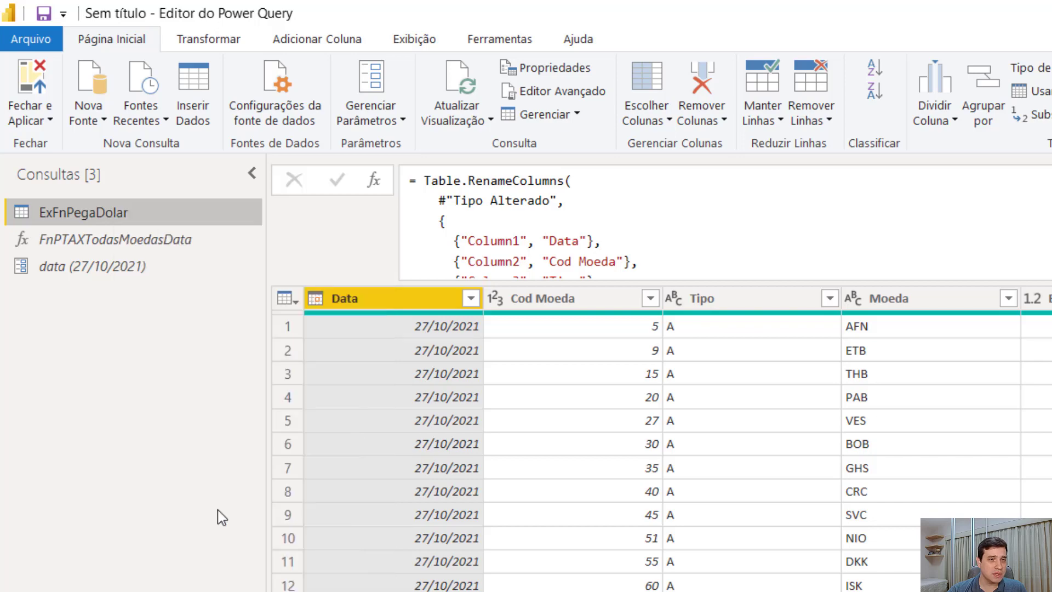
type("ExFnPegaDolar")
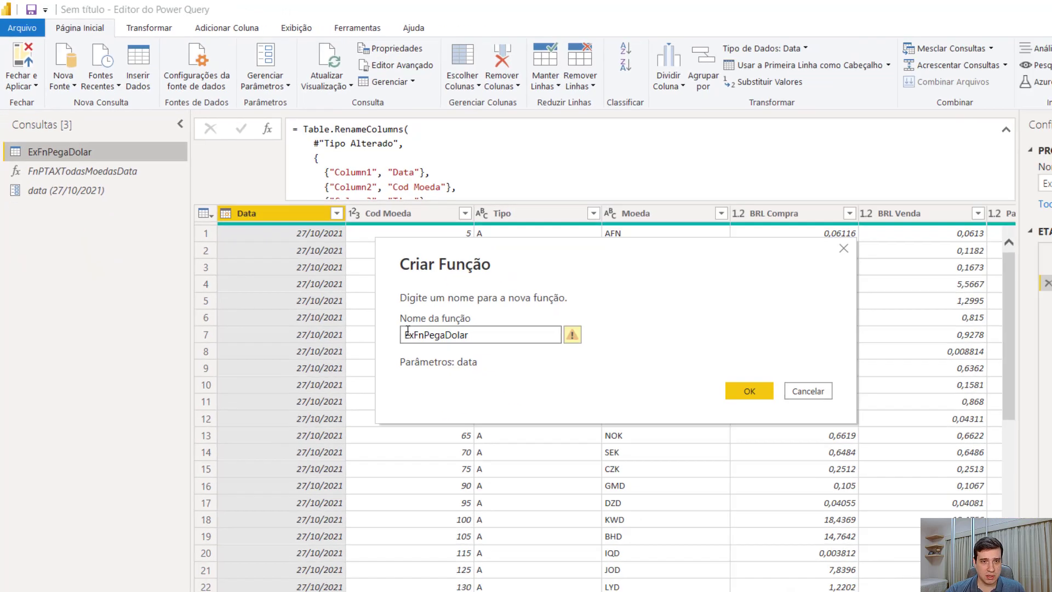
key("Home")
key("Delete")
key("Delete")
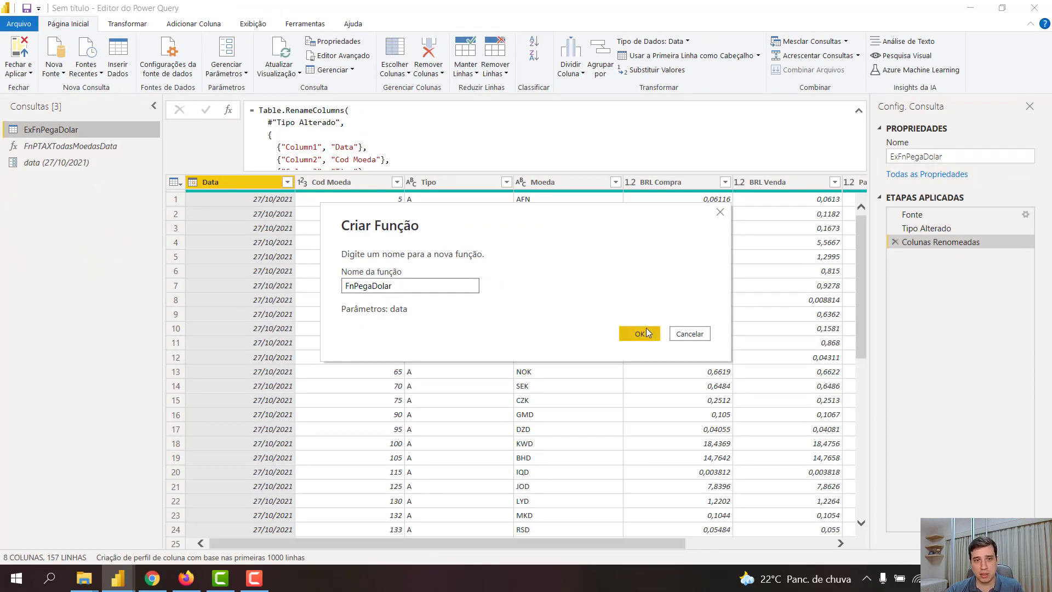
left_click(636, 333)
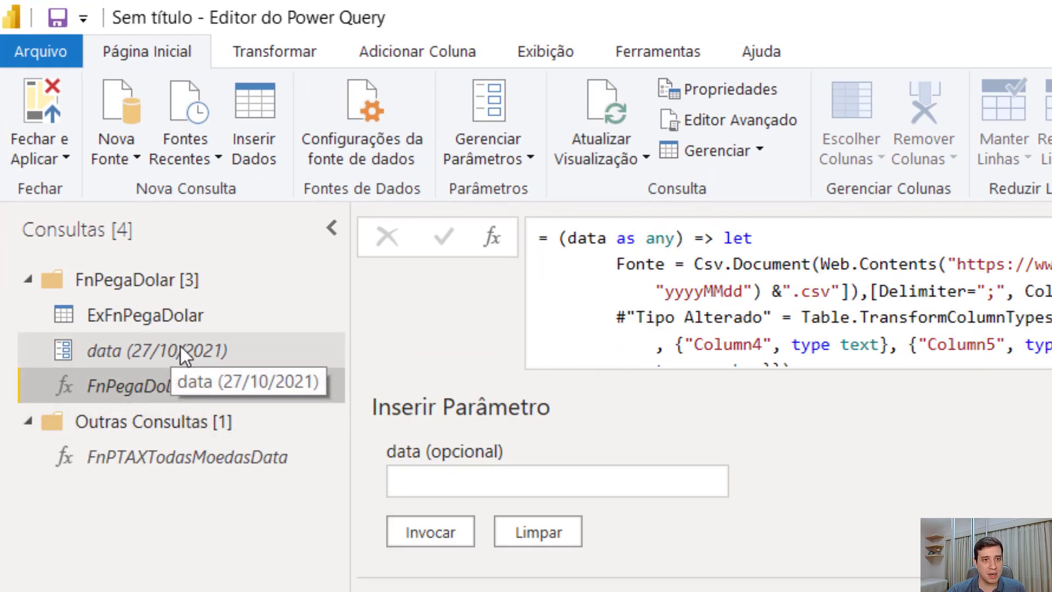
Add a custom step referencing Colunas Renomeadas to ExFnPegaDolar and check the end of the FnPegaDolar function's code.
left_click(186, 319)
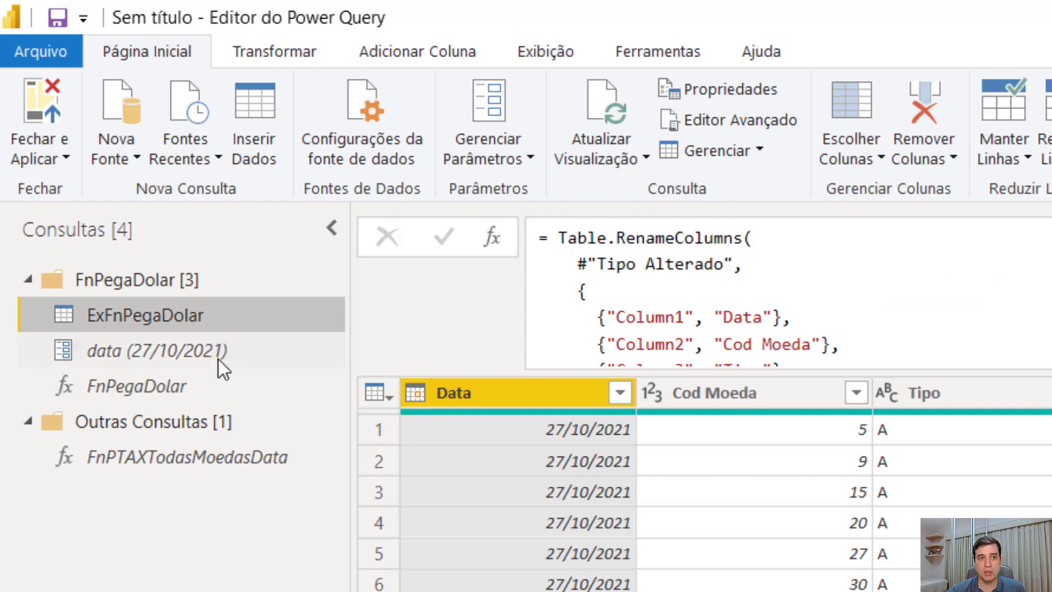
left_click(188, 383)
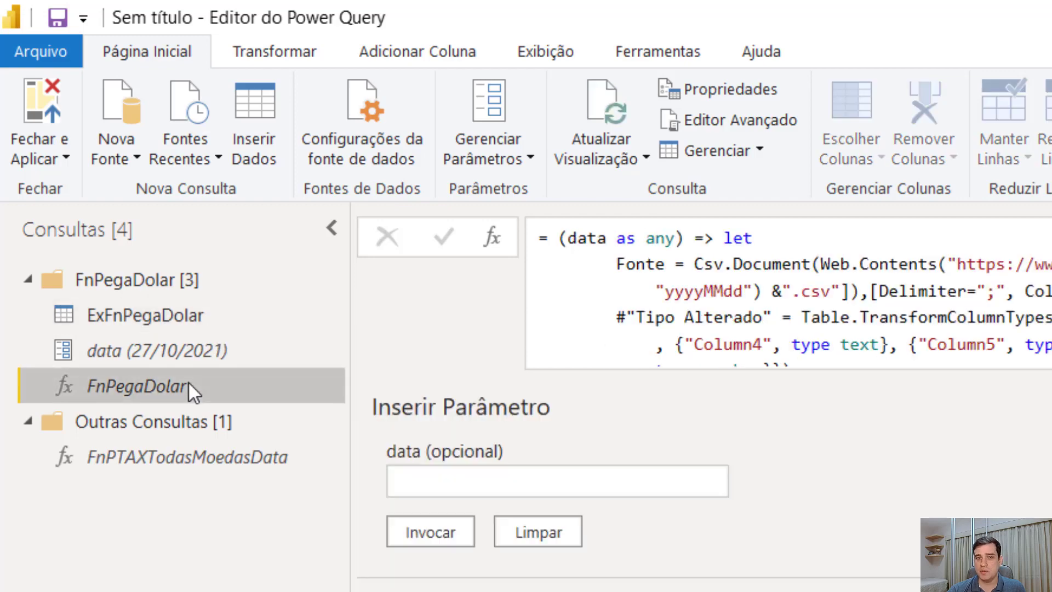
left_click(191, 318)
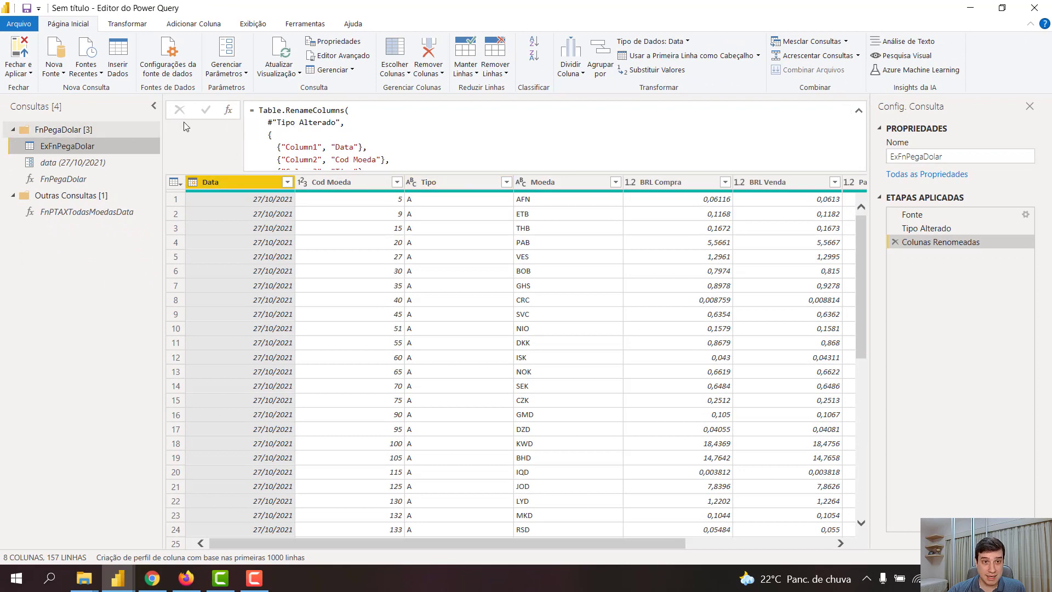
left_click(228, 109)
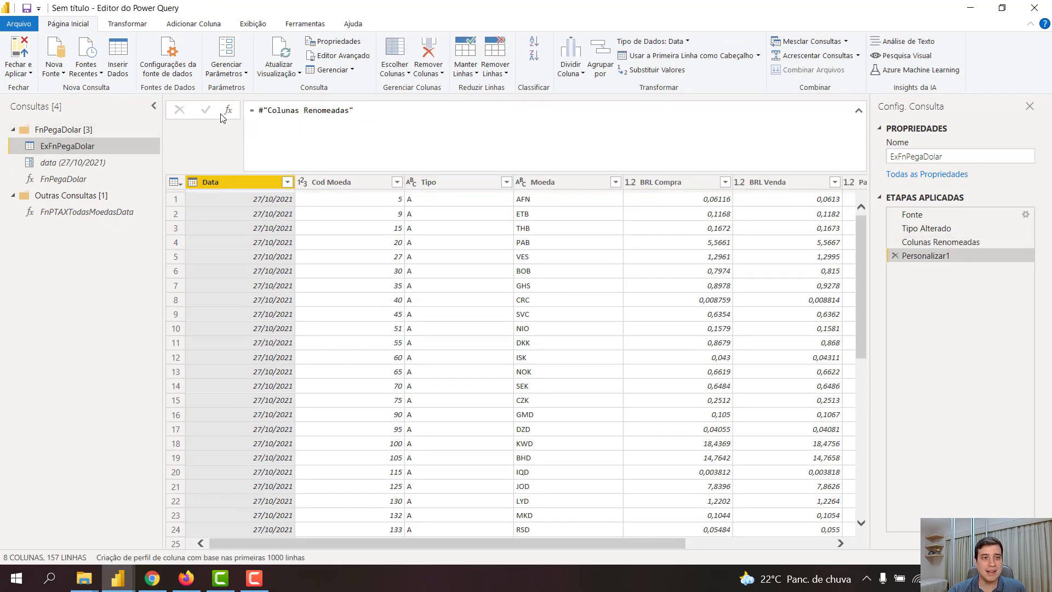
left_click(70, 180)
scroll(658, 134, "down", 10)
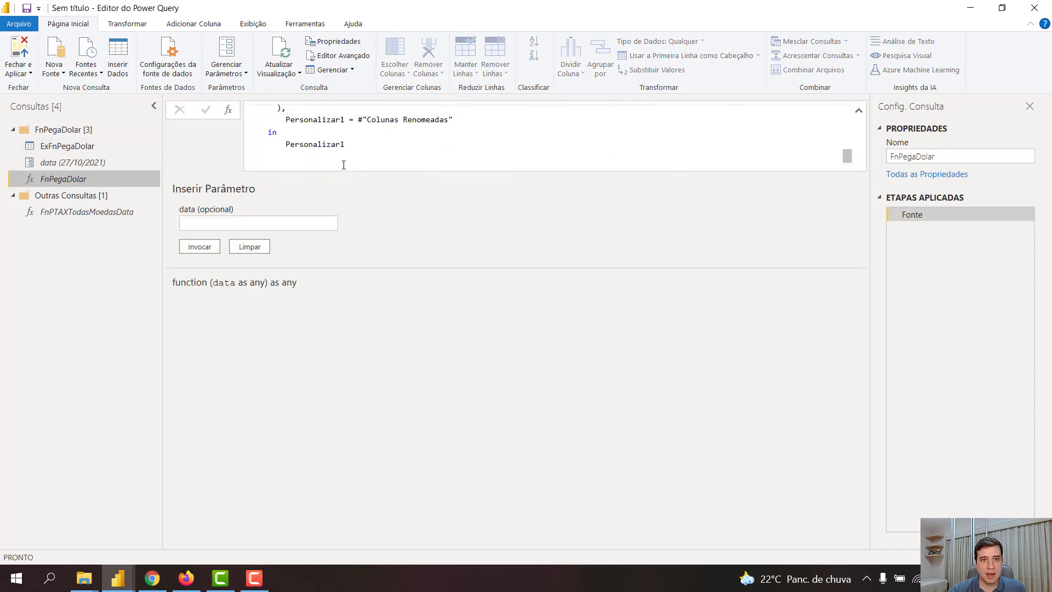
Review the closing lines of the FnPegaDolar code and delete the Personalizar1 step from the ExFnPegaDolar query.
left_click_drag(344, 164, 287, 122)
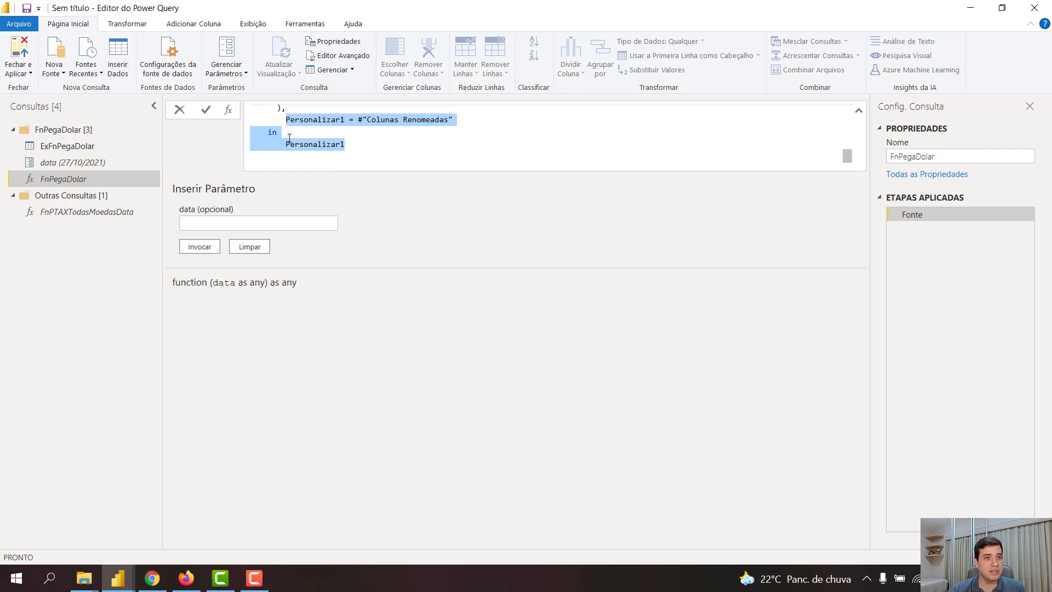
left_click(85, 148)
left_click(91, 149)
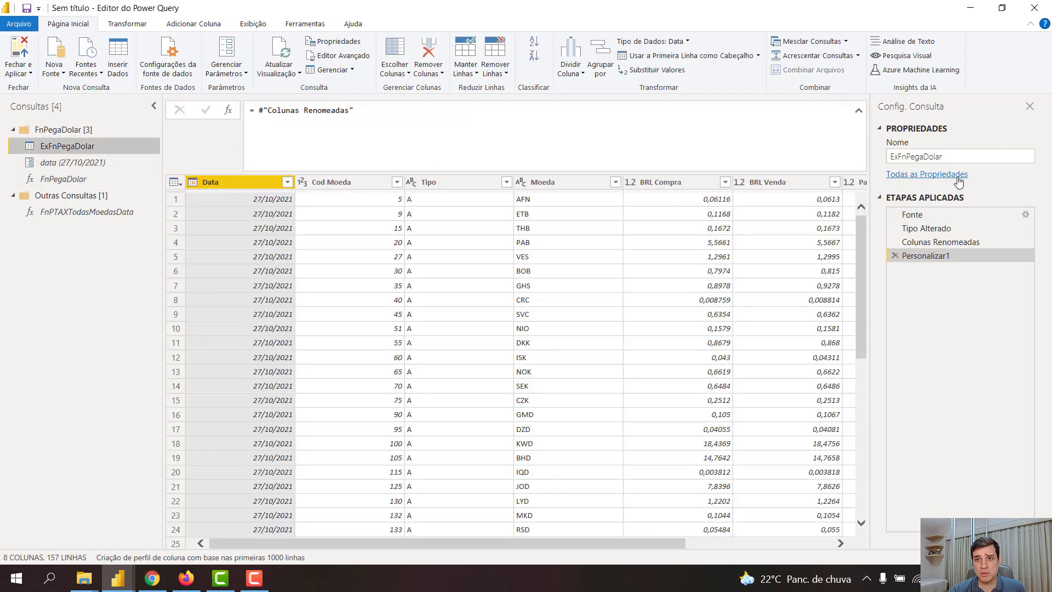
left_click(895, 256)
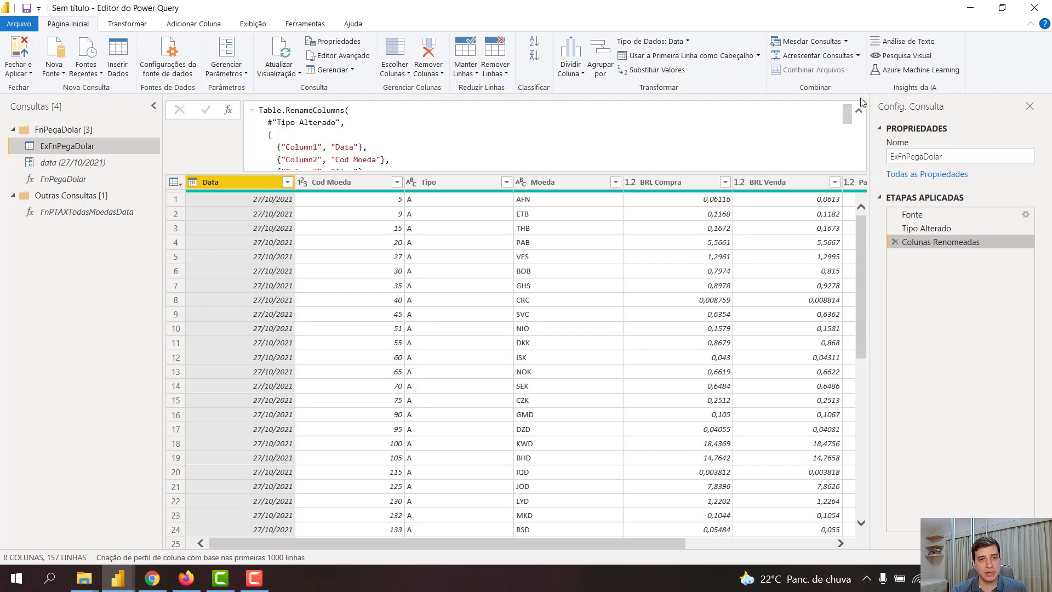
Switch to Firefox, open the FnListaDiasEntreDatas,m file in the Linguagem-M GitHub repository, and copy its full code.
key("alt+Tab")
left_click(127, 7)
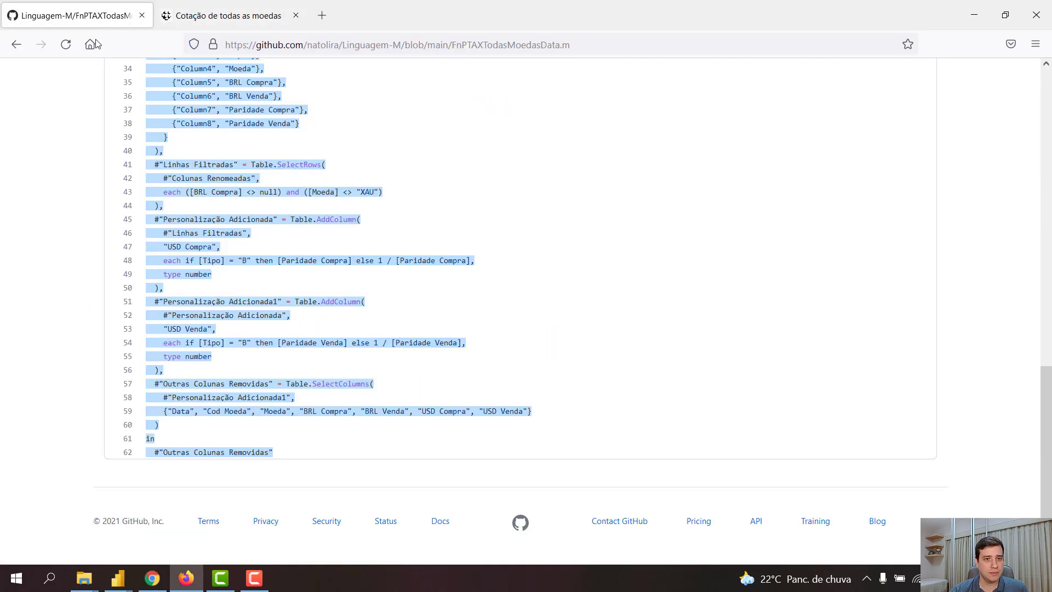
left_click(17, 44)
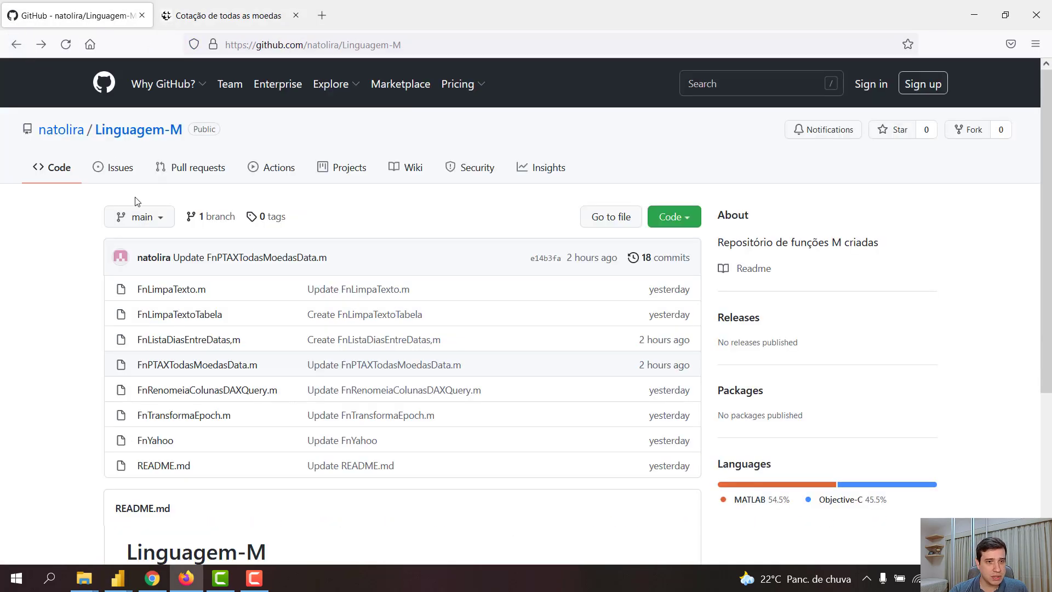
left_click(202, 340)
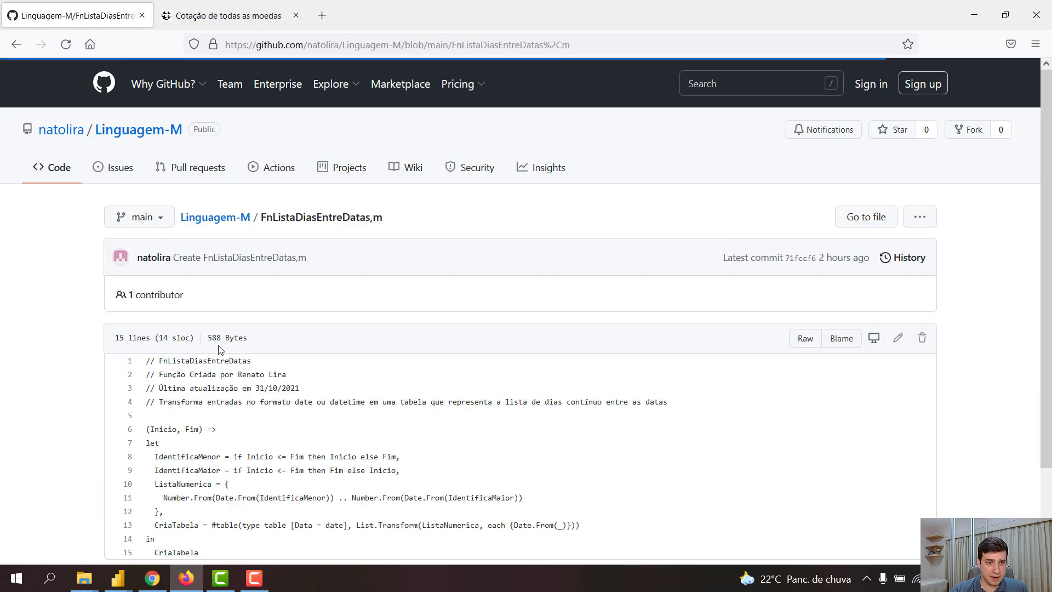
left_click_drag(147, 360, 202, 462)
key("ctrl+c")
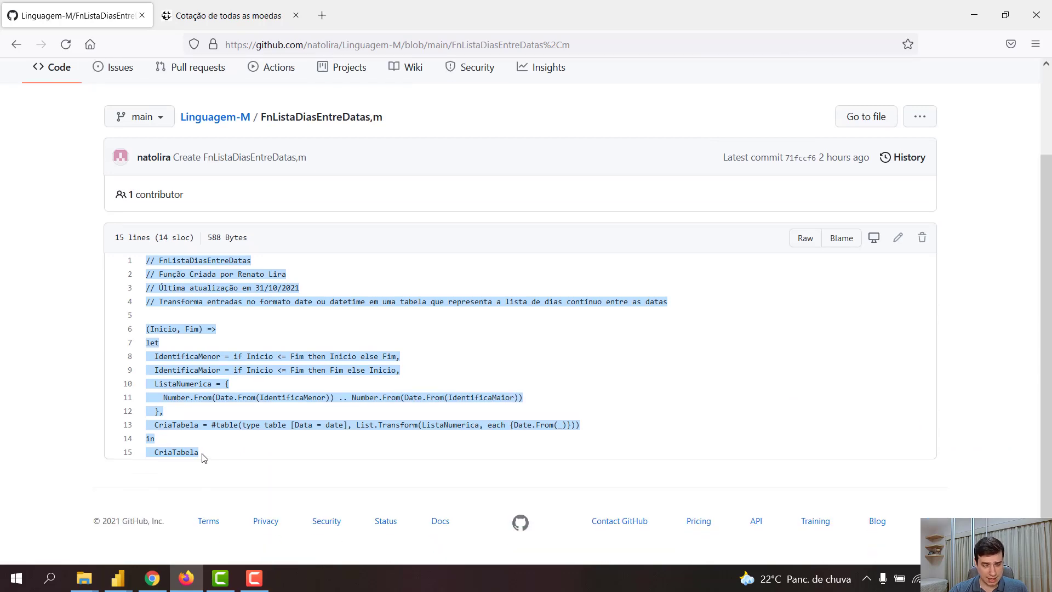
Return to the Power Query Editor, create a blank query, and enter the copied code as its formula.
key("alt+Tab")
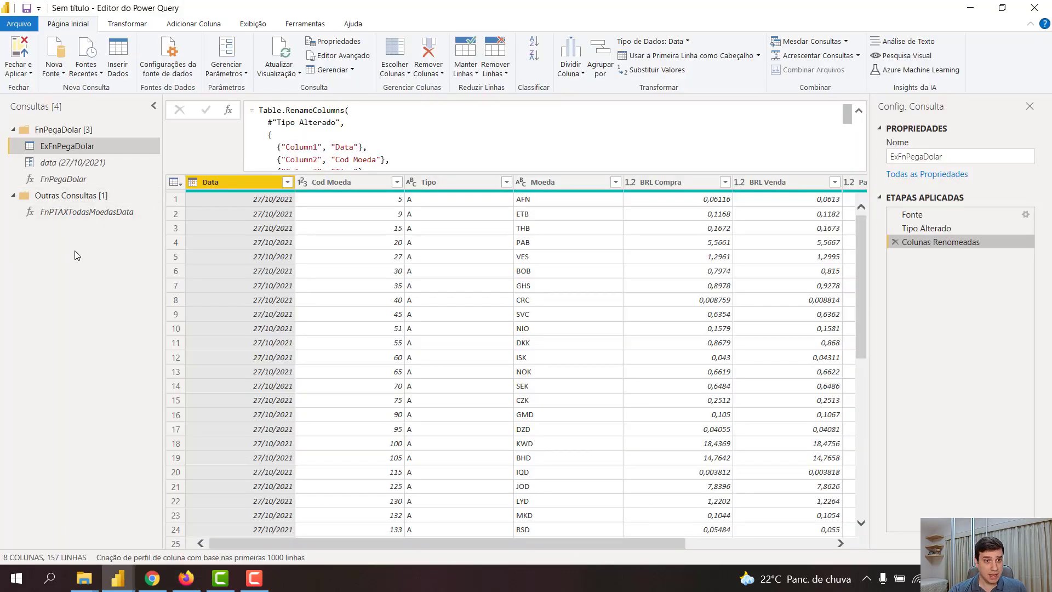
right_click(76, 252)
mouse_move(134, 283)
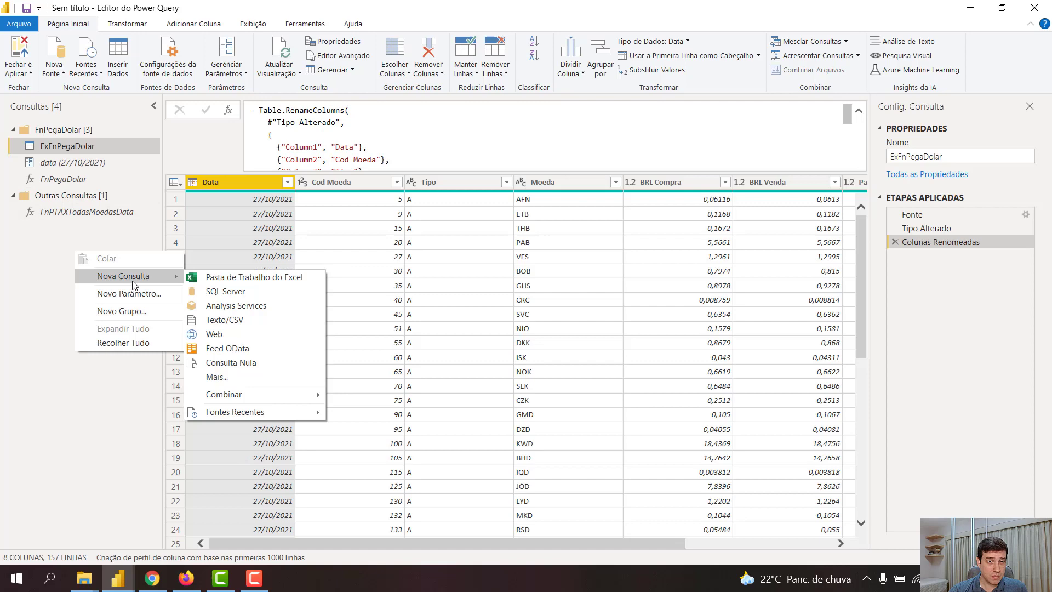
left_click(244, 363)
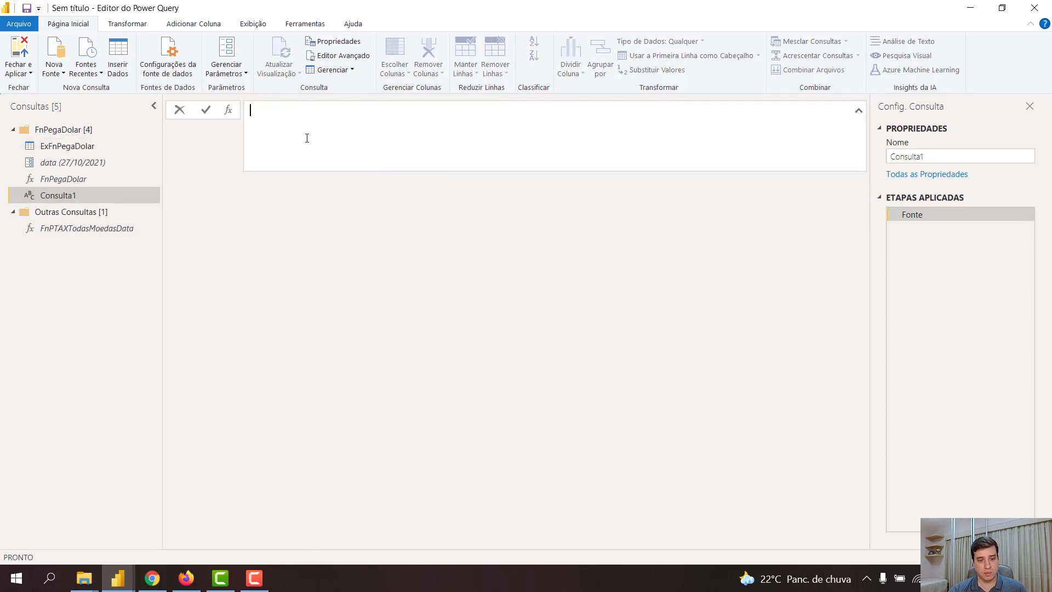
key("ctrl+v")
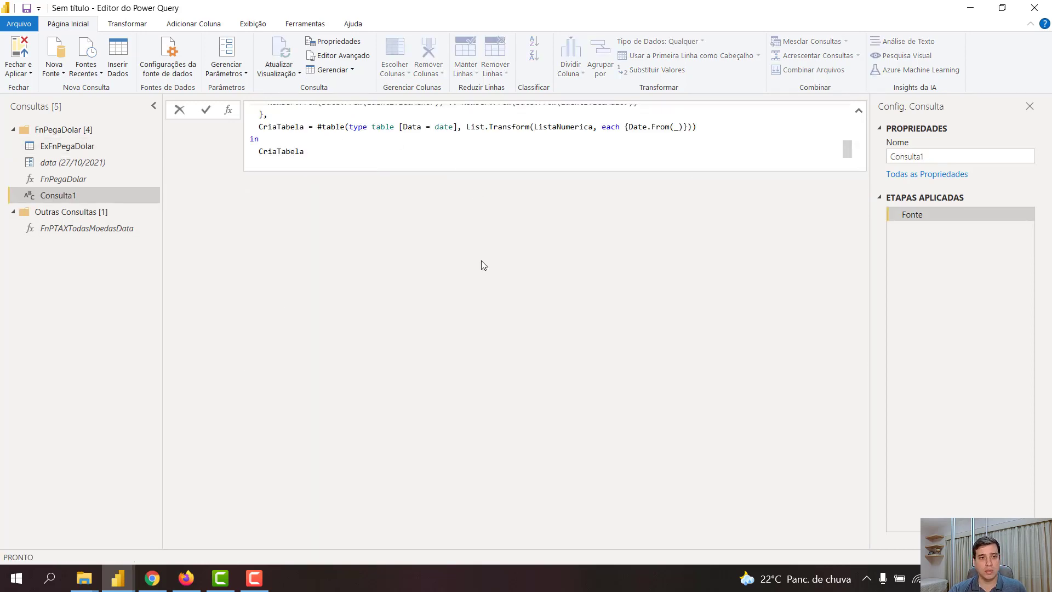
key("Return")
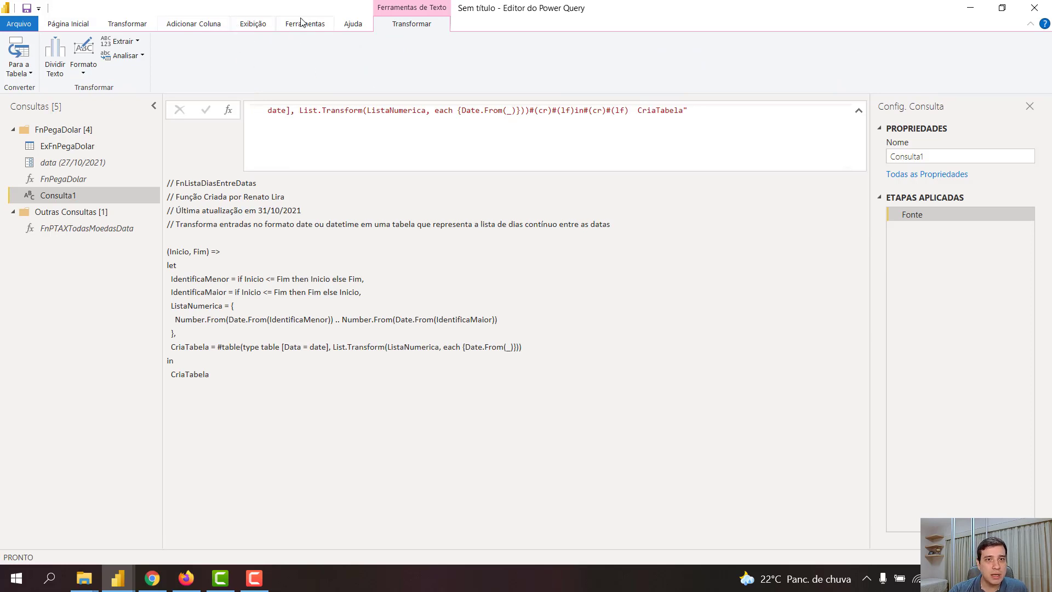
Replace the whole code of Consulta1 with the copied date-list function in the Advanced Editor.
left_click(256, 24)
left_click(442, 58)
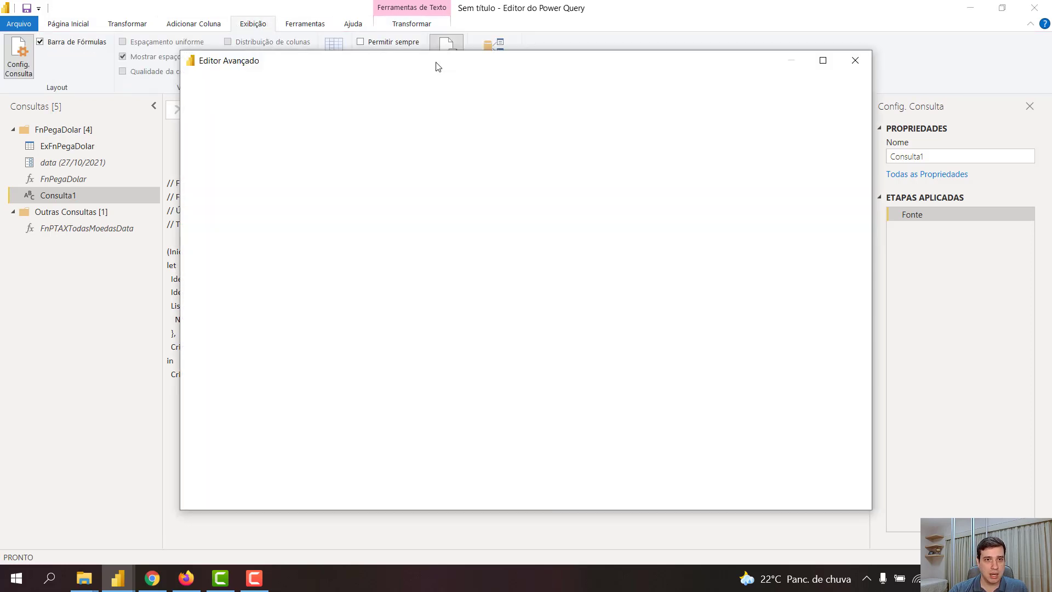
key("ctrl+a")
key("ctrl+v")
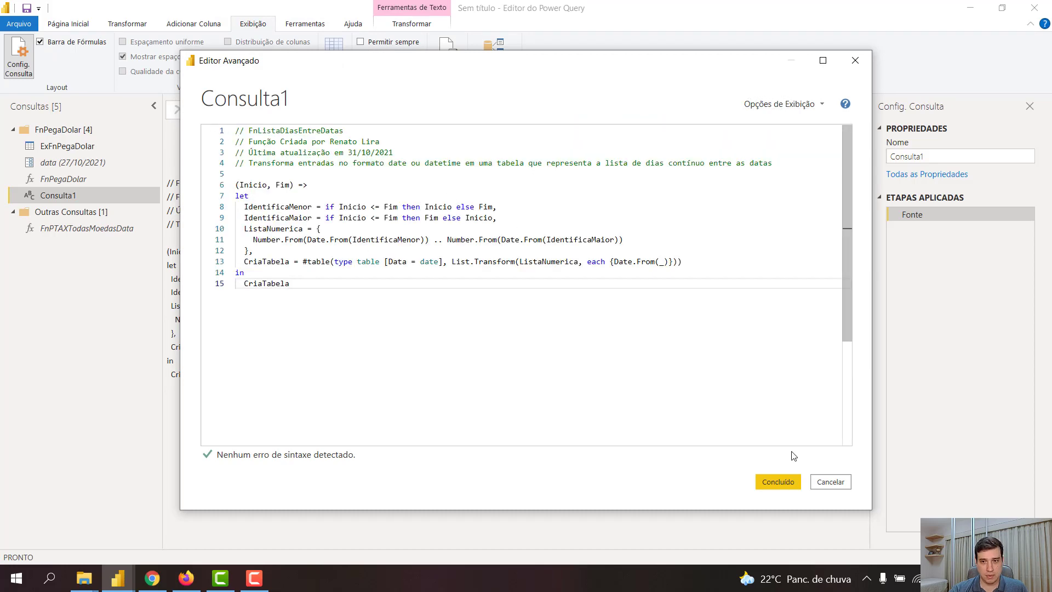
left_click(787, 485)
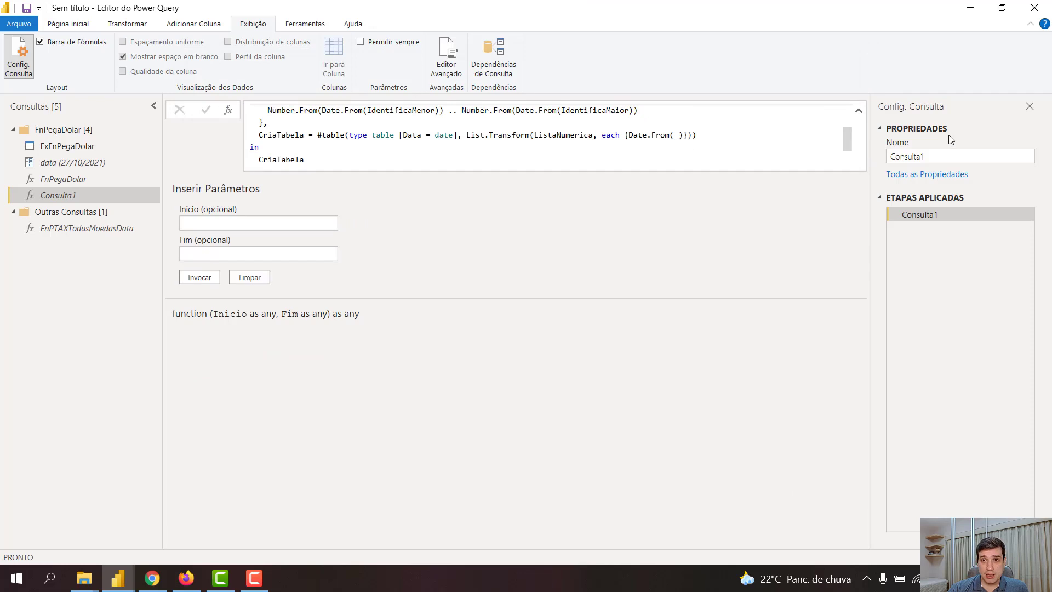
Rename the Consulta1 function as FnListaDatas.
double_click(948, 157)
type("Fn")
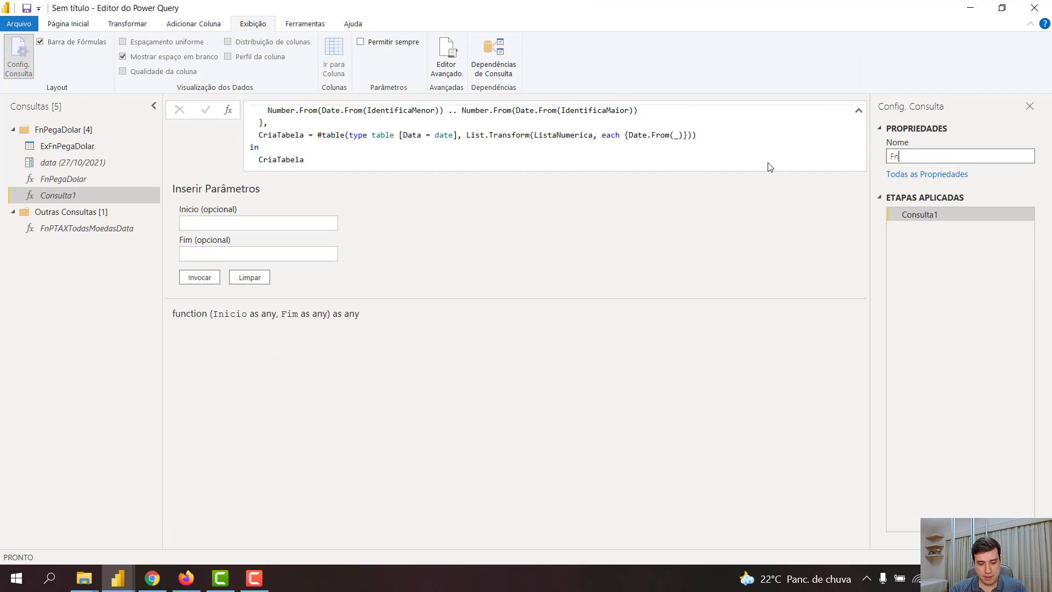
type("ListaDatas")
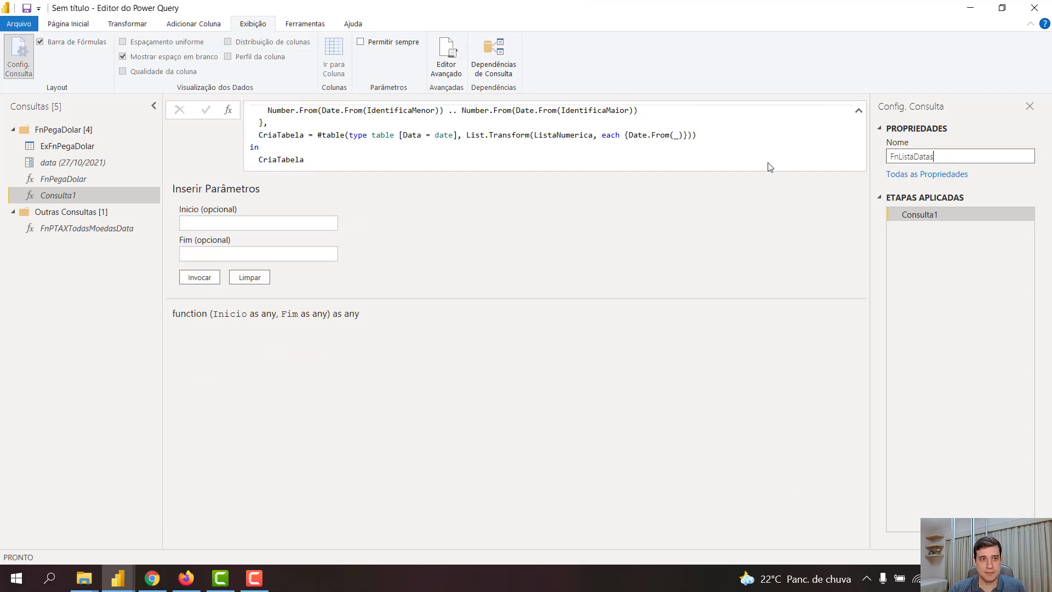
key("Return")
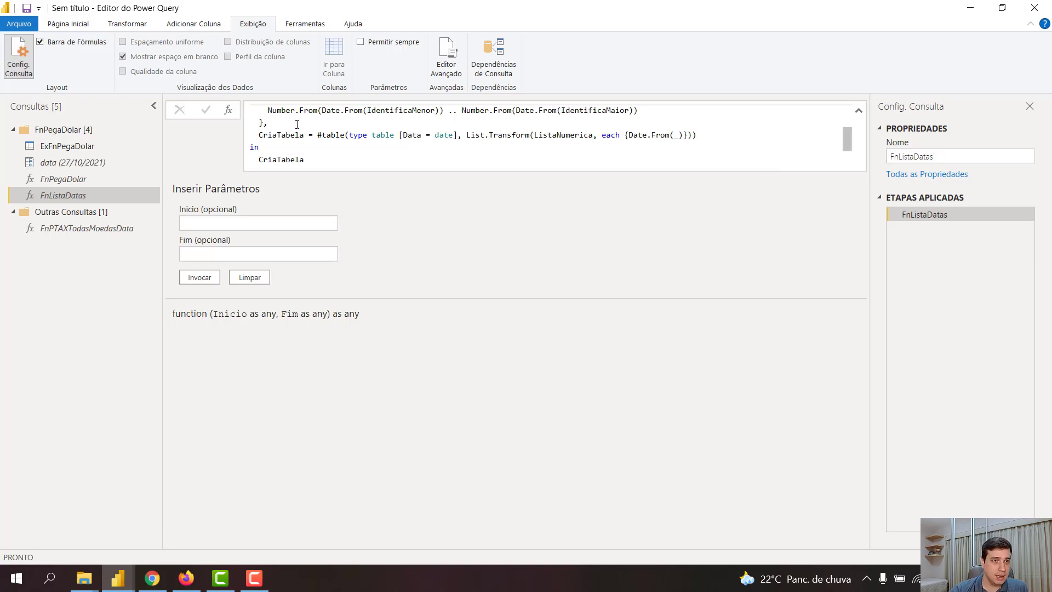
Invoke FnListaDatas with Inicio 1/10/2021 and Fim 31/10/2021.
left_click(301, 222)
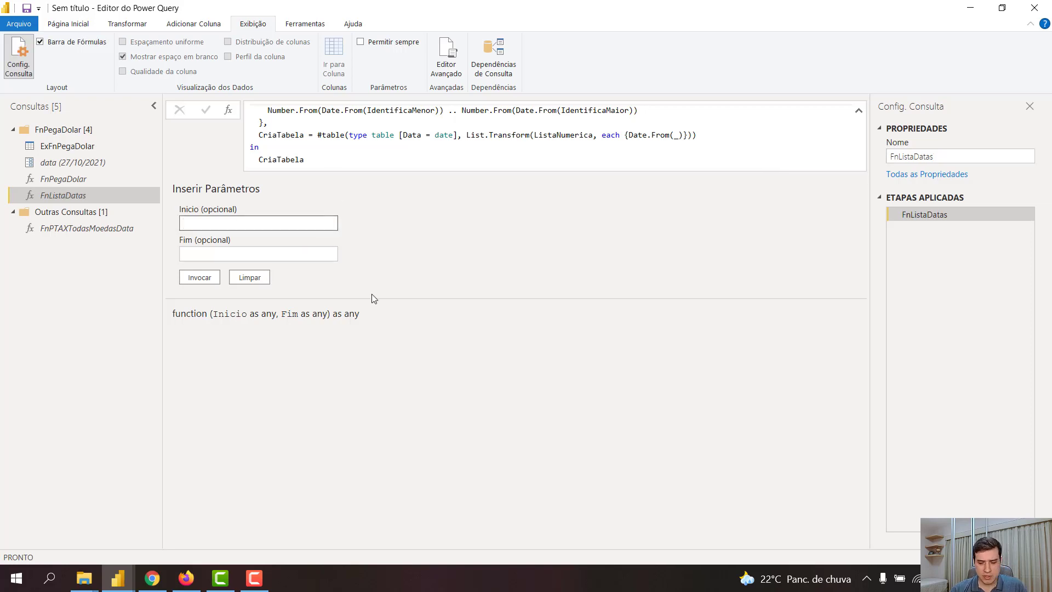
type("1/10/2021")
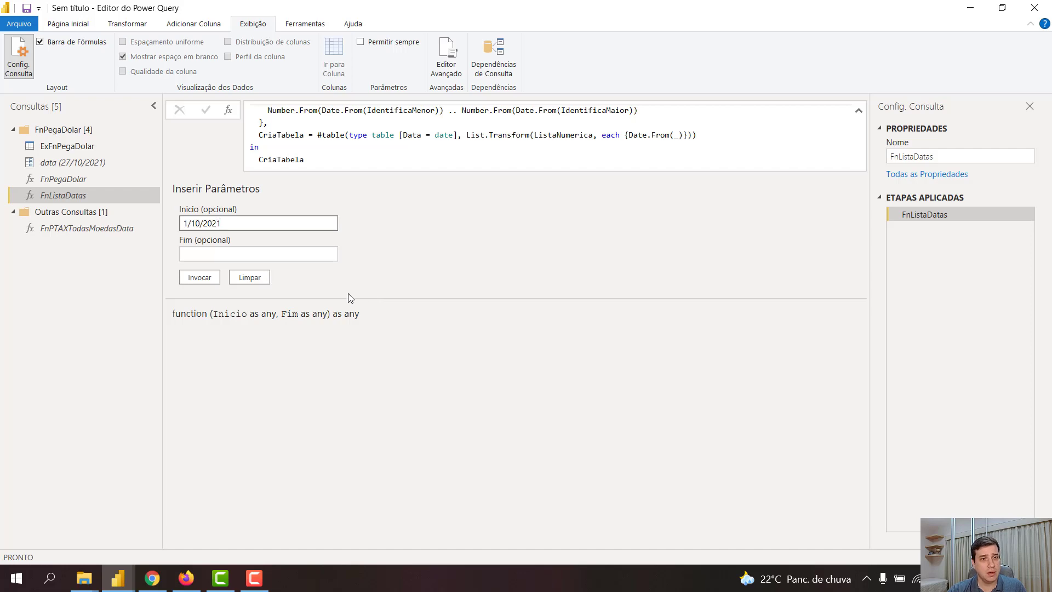
left_click(318, 255)
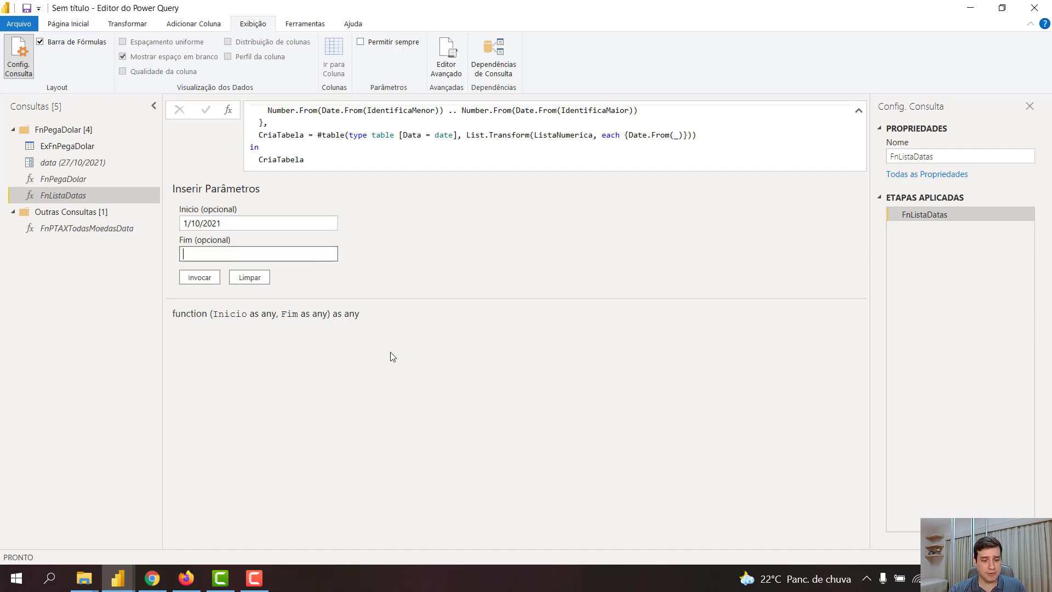
type("31/20")
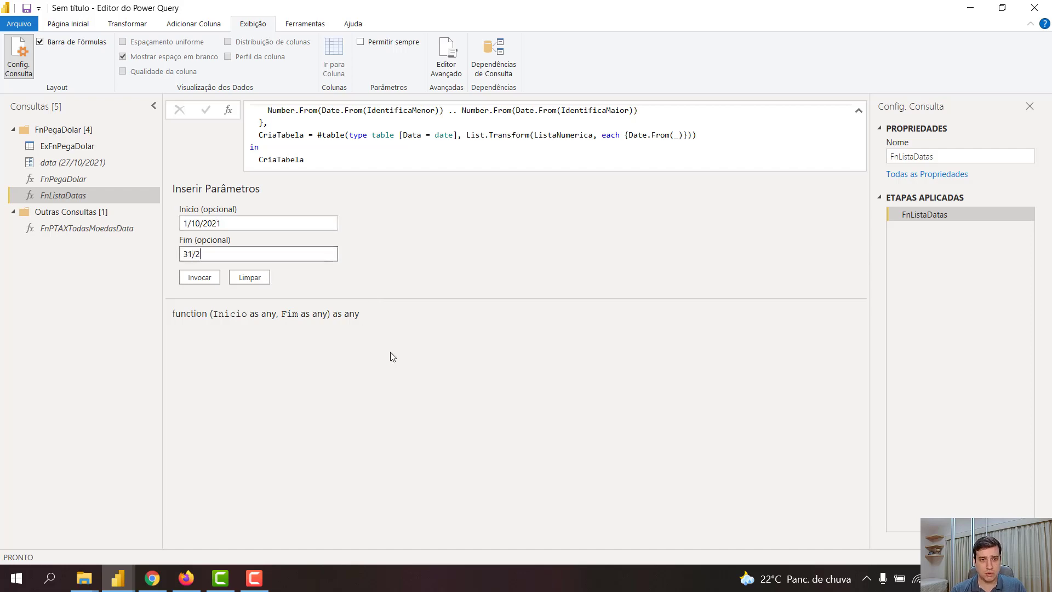
key("BackSpace")
key("BackSpace")
type("10/2021")
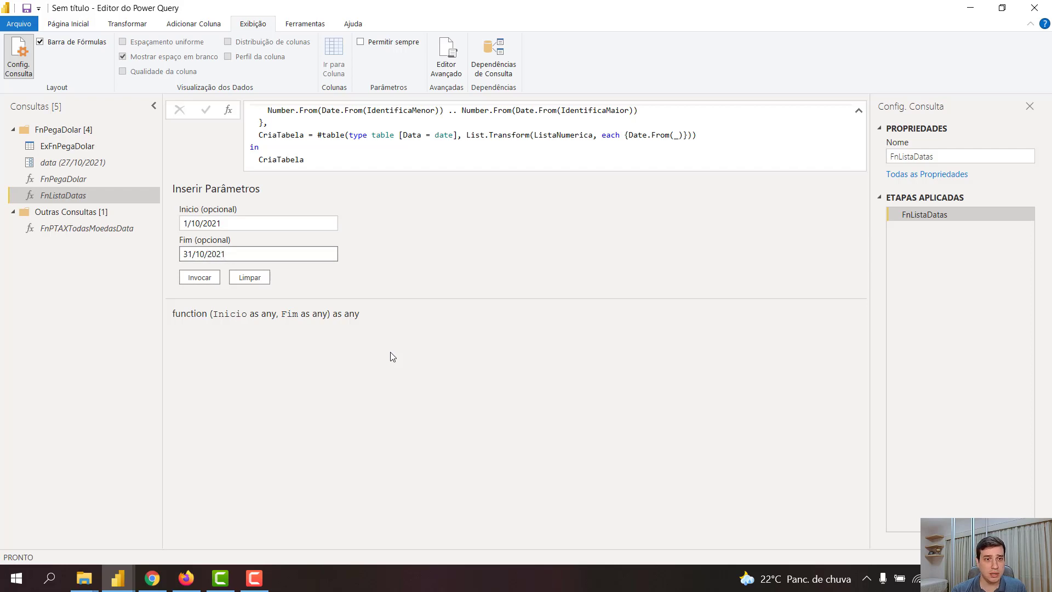
left_click(200, 277)
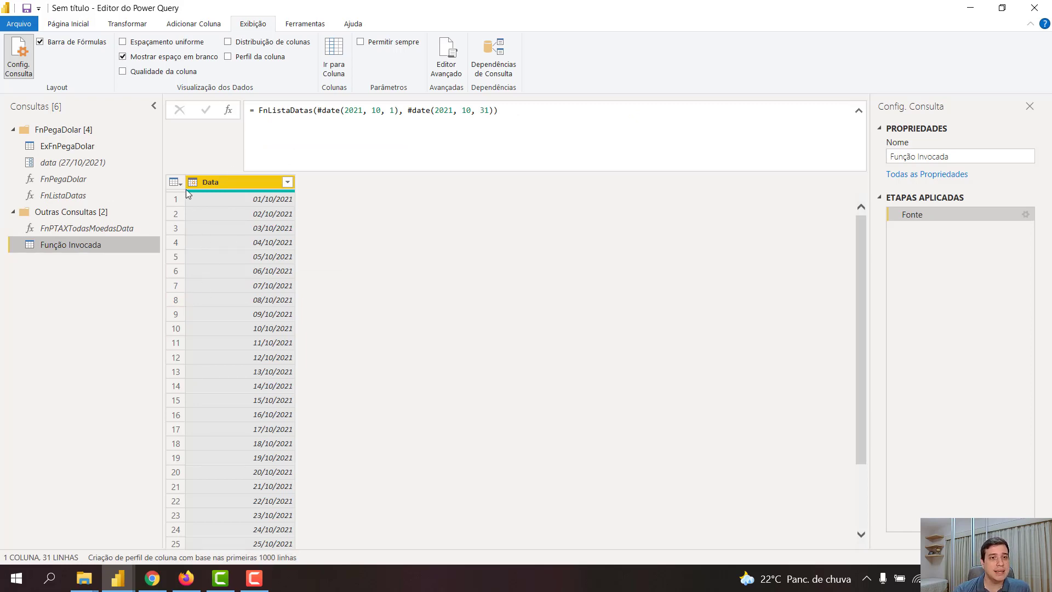
Add a FnPegaDolar column to the date list by invoking the FnPegaDolar function with the Data column as its data argument.
left_click(176, 182)
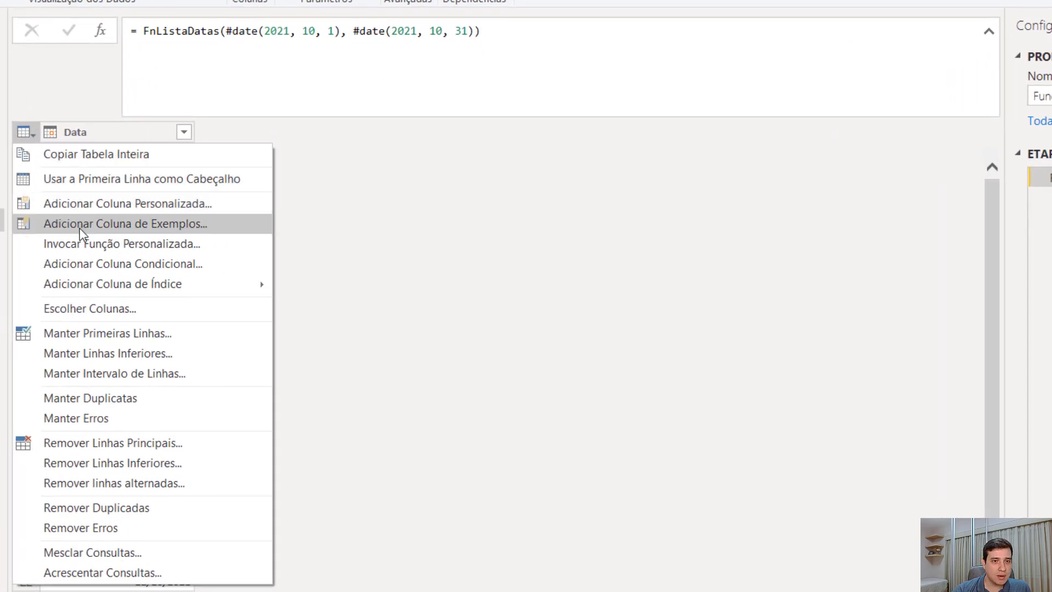
left_click(87, 242)
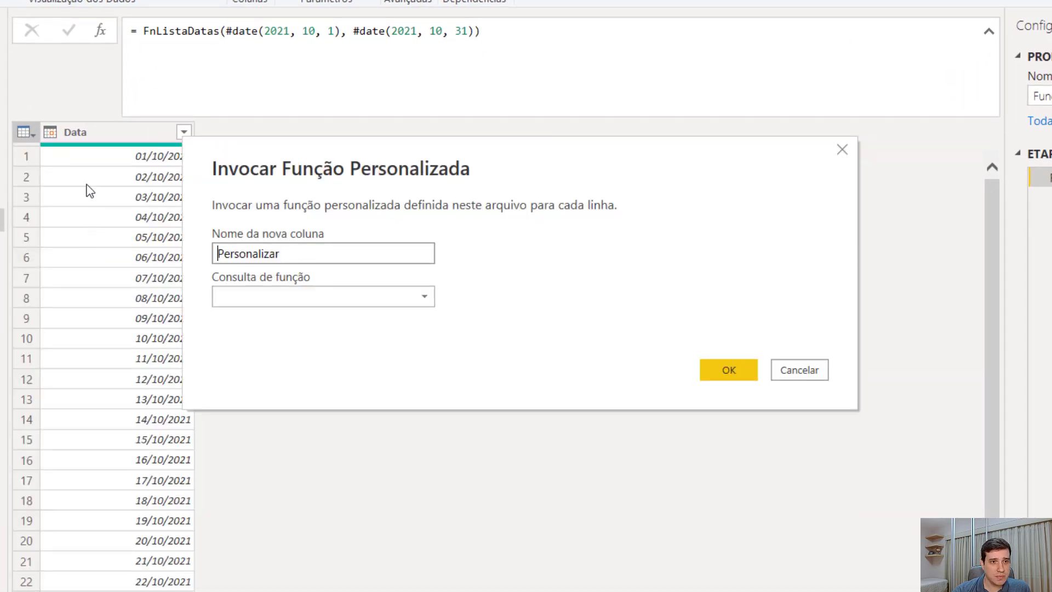
left_click(301, 296)
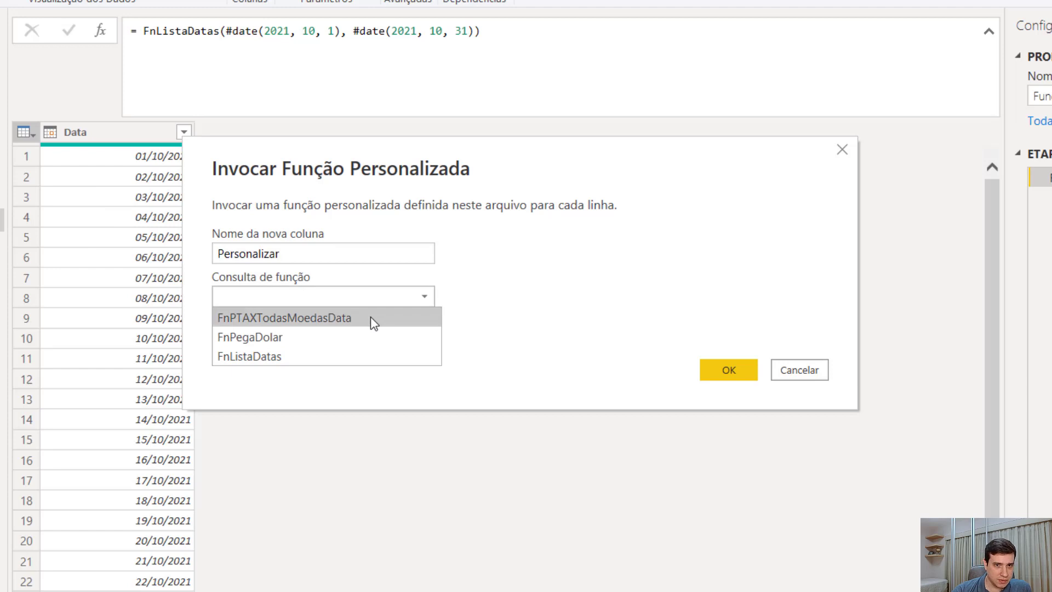
left_click(340, 338)
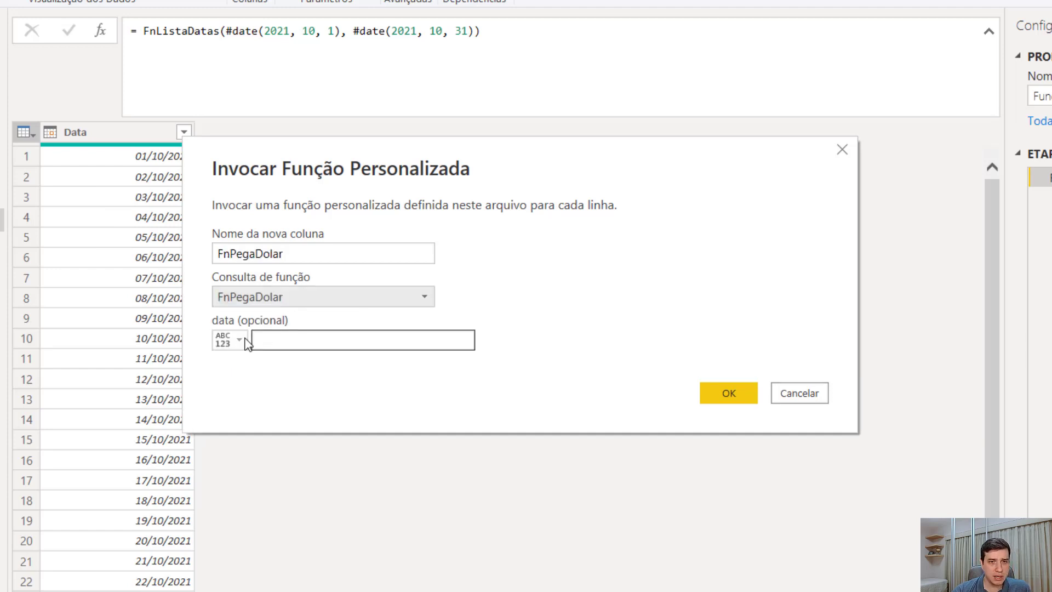
left_click(233, 341)
left_click(251, 378)
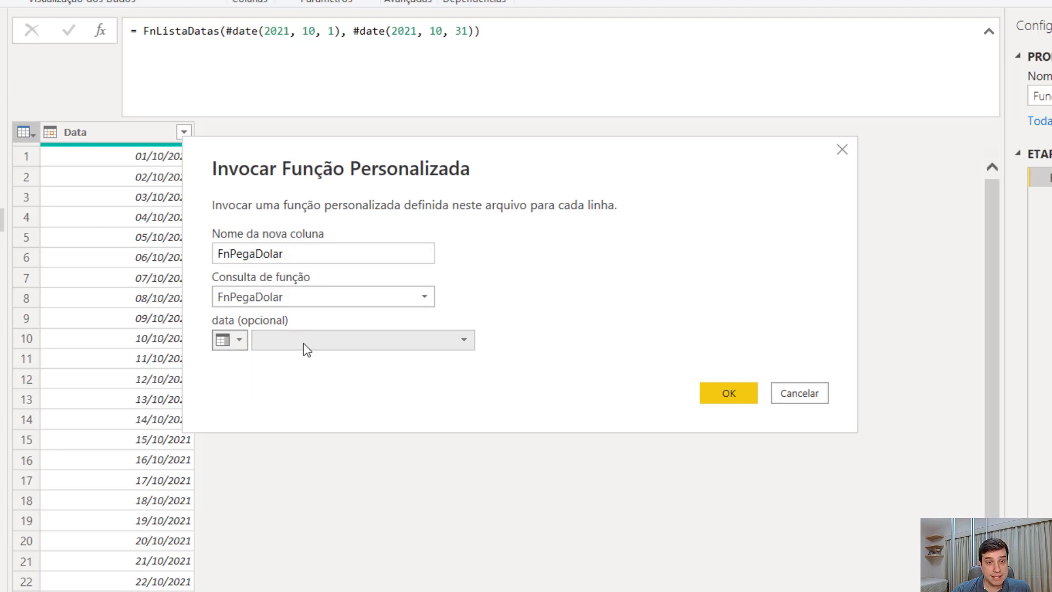
left_click(305, 342)
left_click(316, 369)
left_click(729, 393)
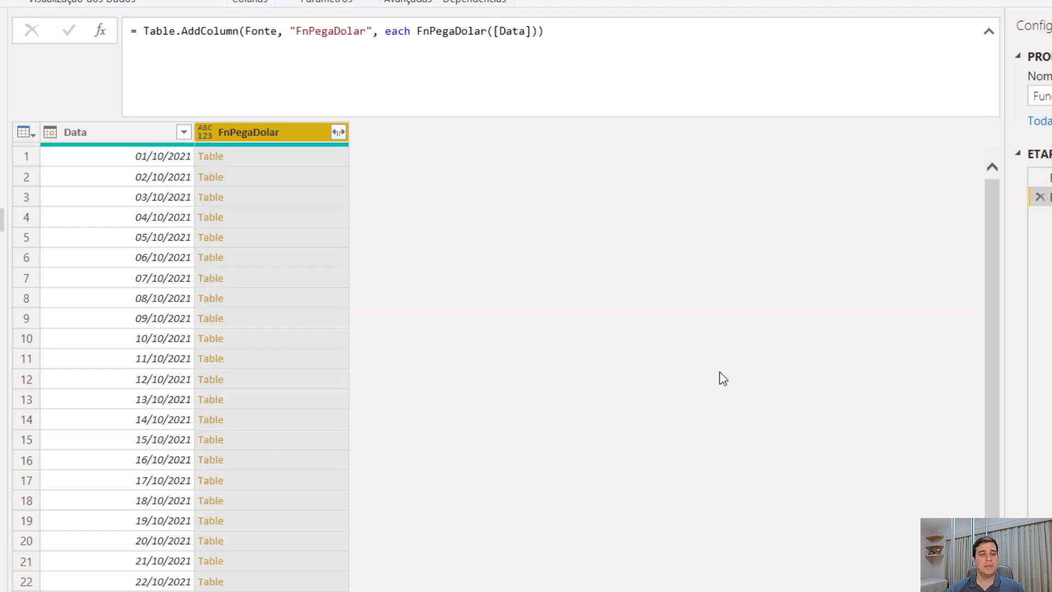
Preview the FnPegaDolar tables for 01/10/2021 and 02/10/2021 in an enlarged preview, examining the source path for the second date.
left_click(277, 156)
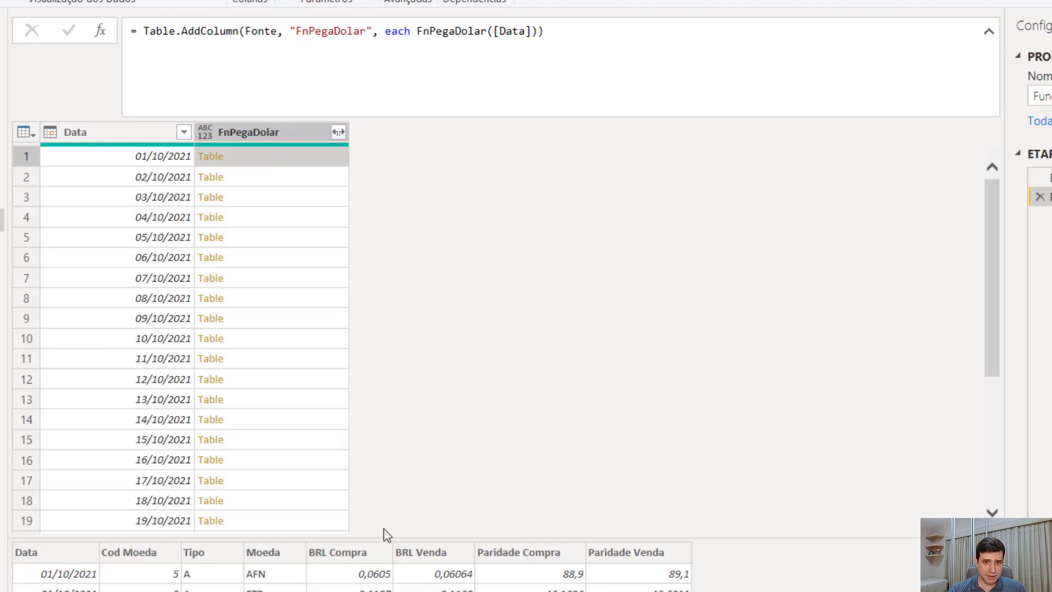
left_click_drag(386, 534, 386, 364)
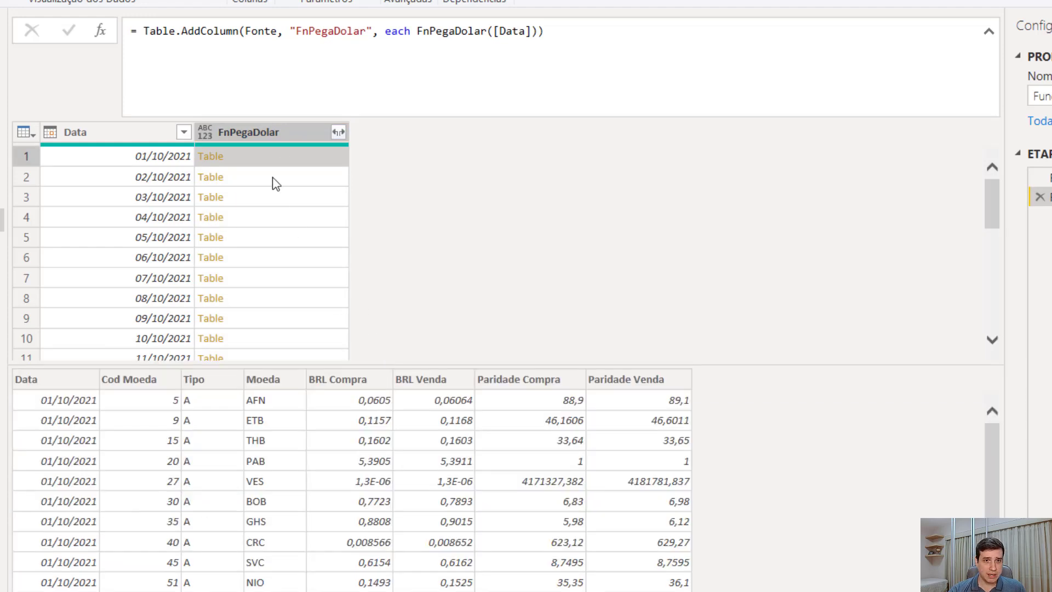
left_click(275, 183)
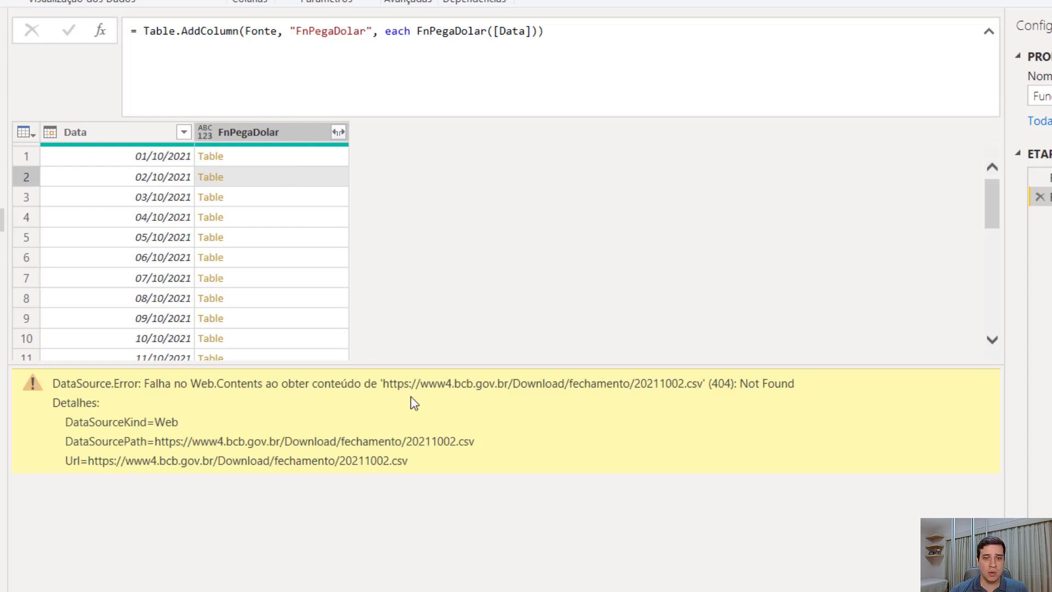
left_click_drag(406, 441, 456, 441)
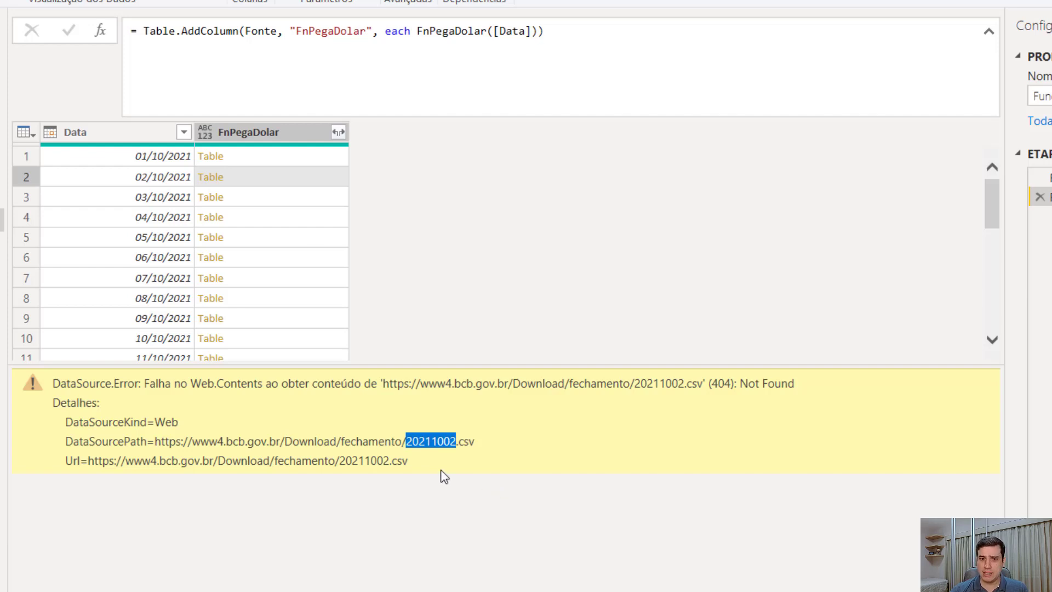
left_click(485, 445)
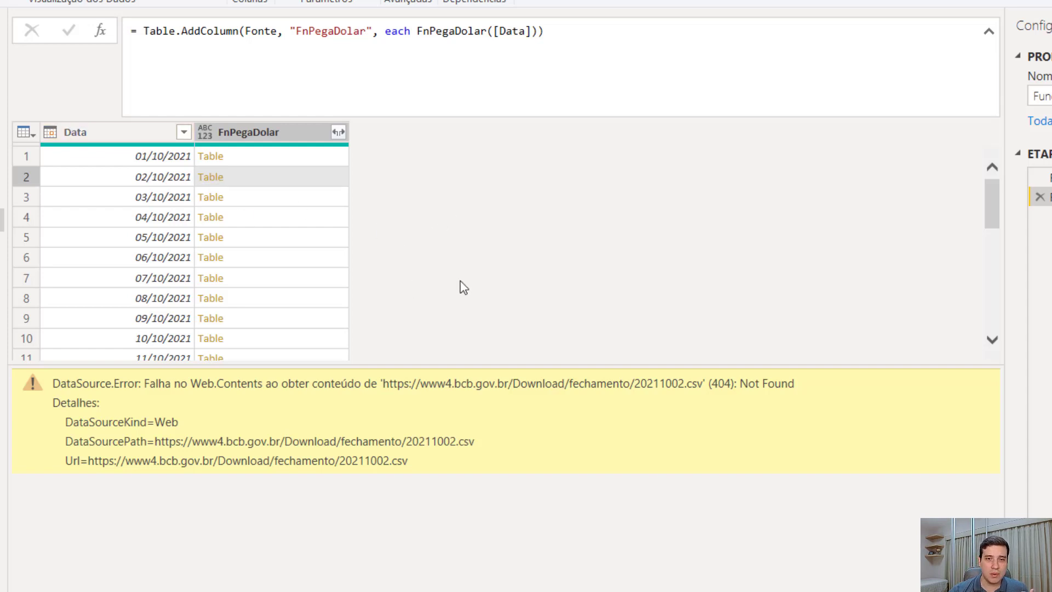
Add a custom column named Personalizar to the date list with the formula Table.RowCount([FnPegaDolar])>1.
left_click(24, 132)
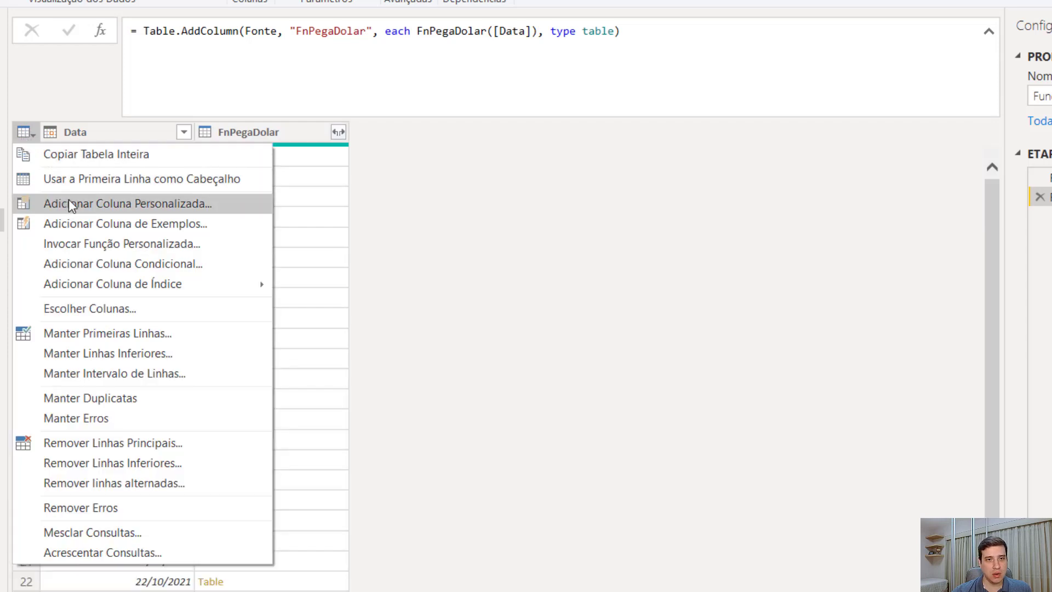
left_click(61, 202)
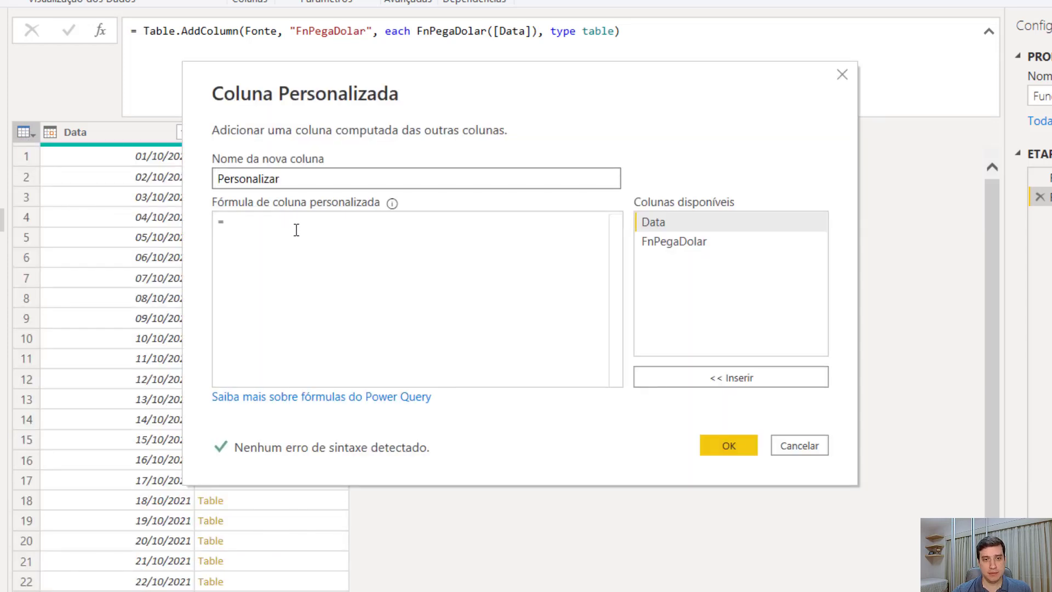
left_click(292, 224)
left_click_drag(425, 104, 535, 117)
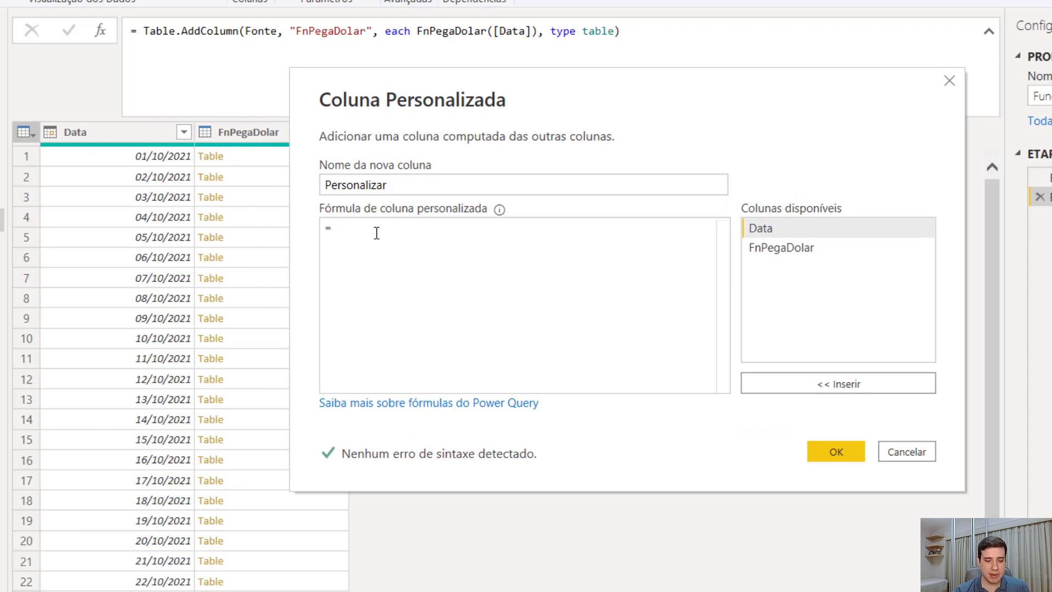
type("Ta")
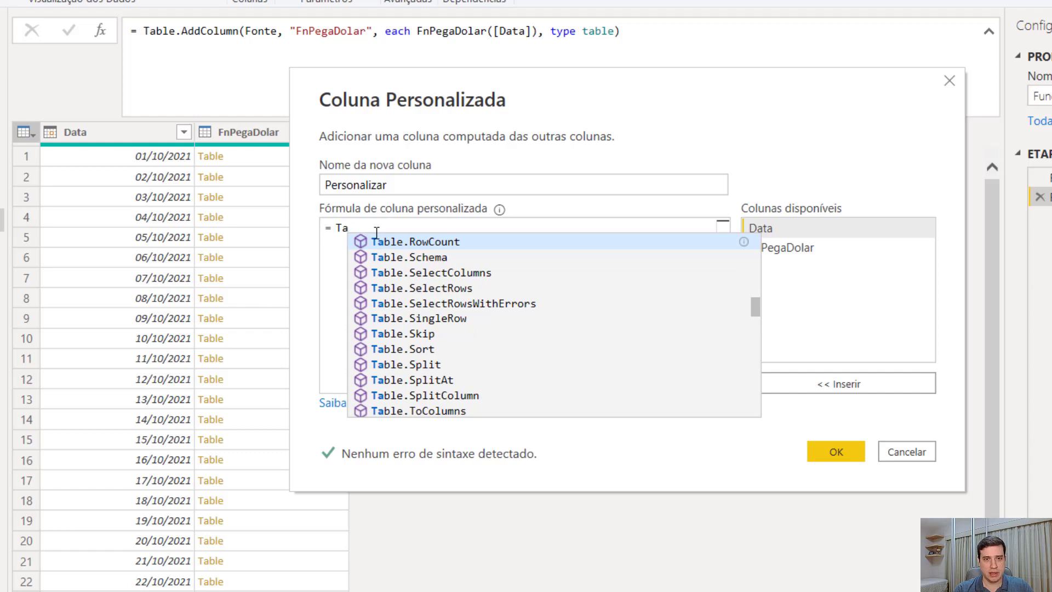
type("ble")
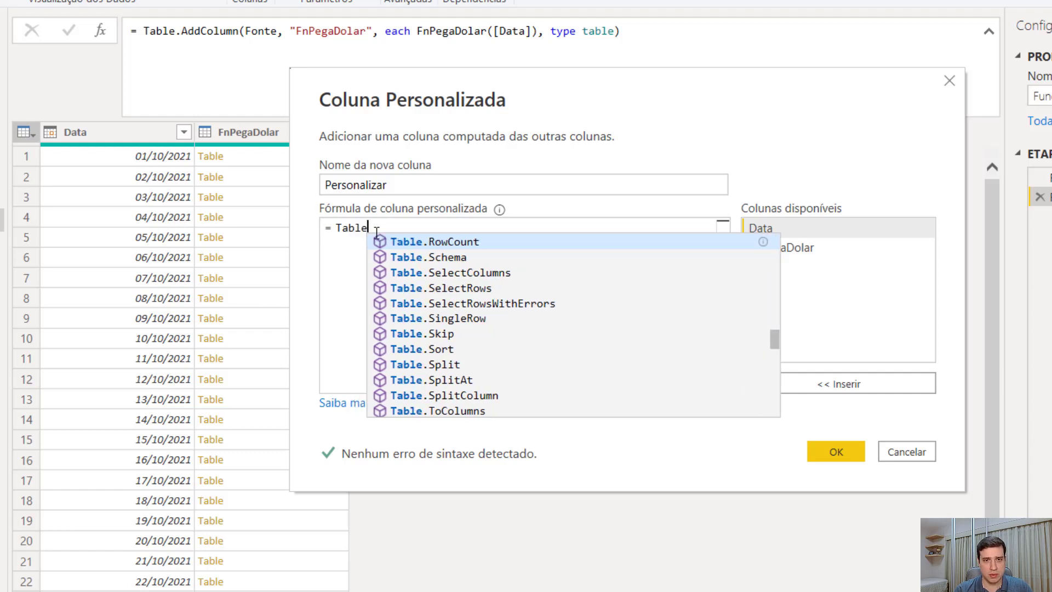
type(".Row")
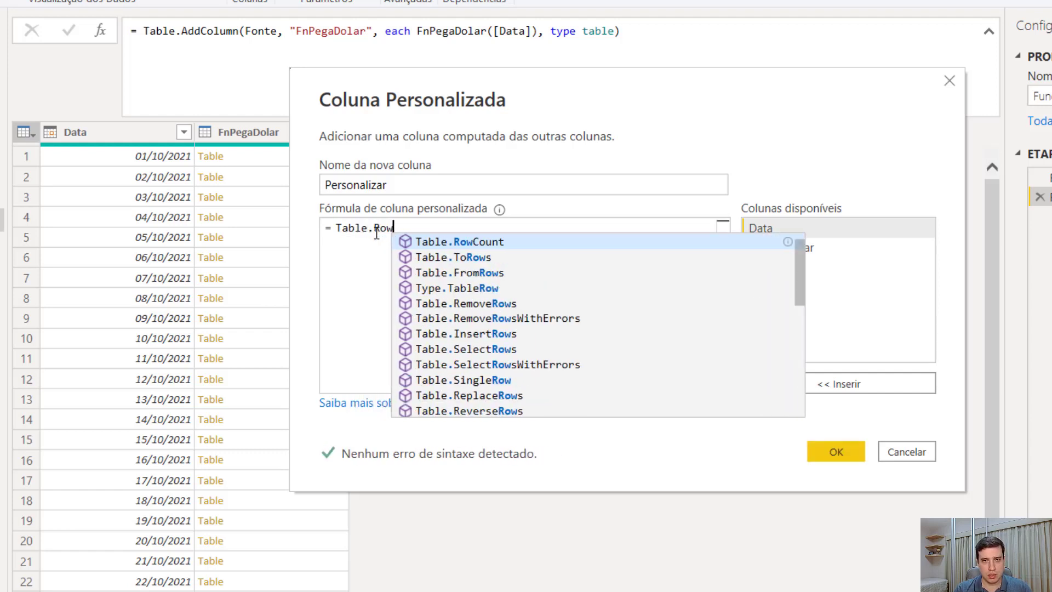
type("Count(")
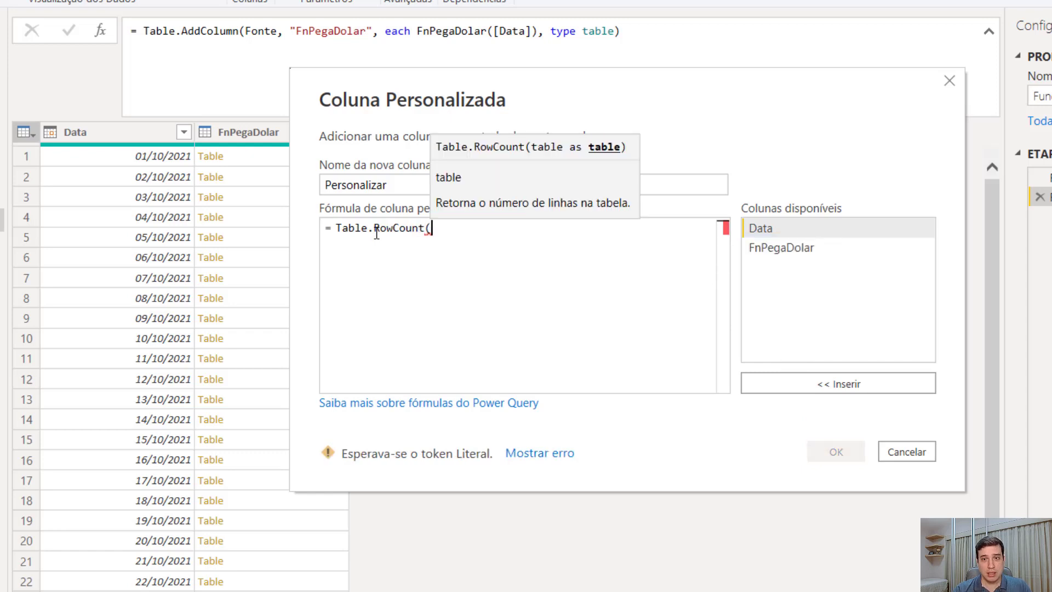
double_click(805, 252)
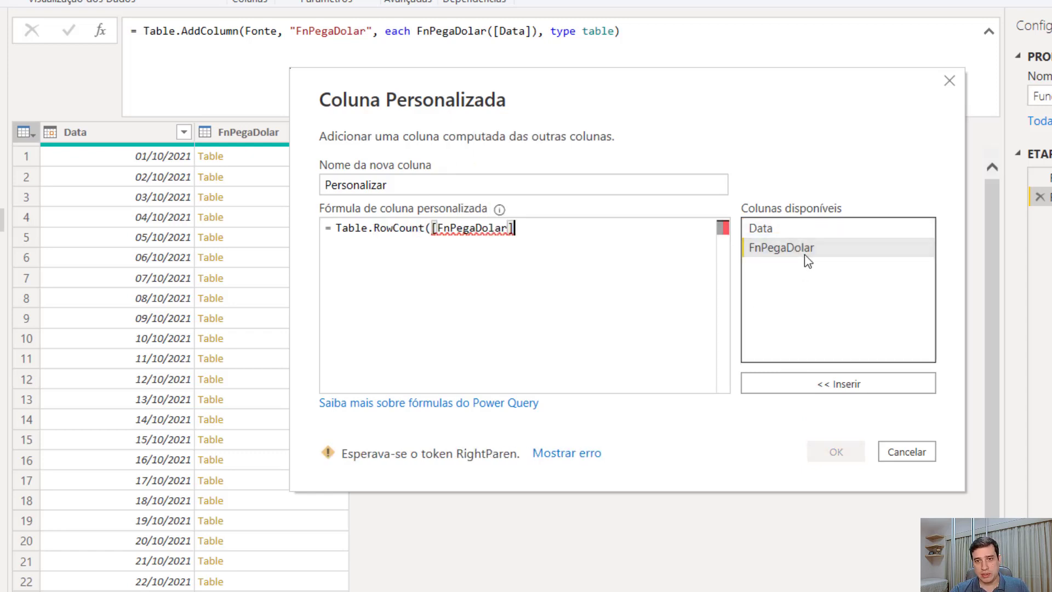
type(")")
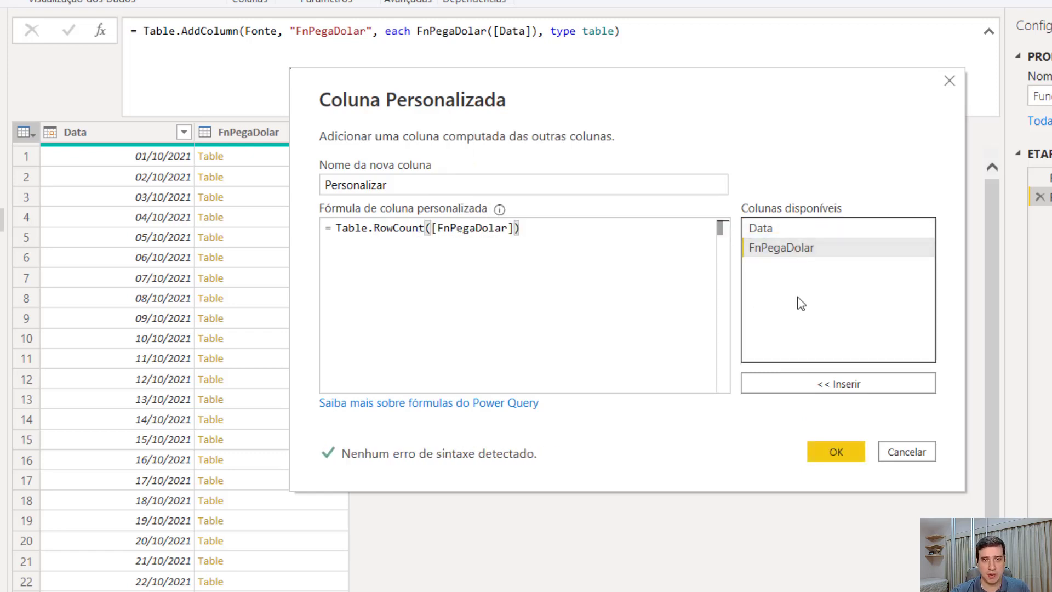
type(">")
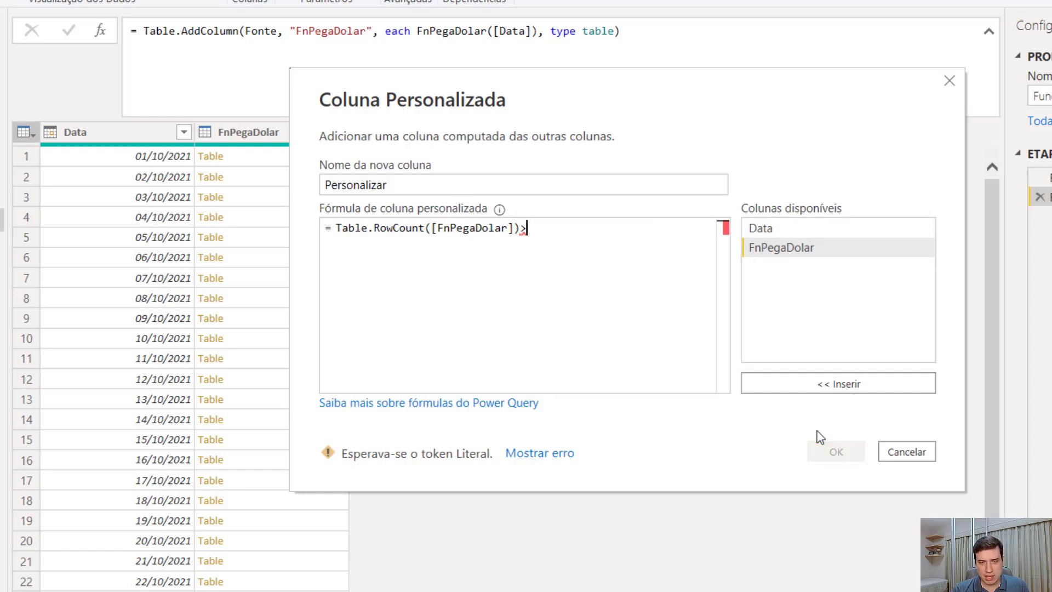
type("1")
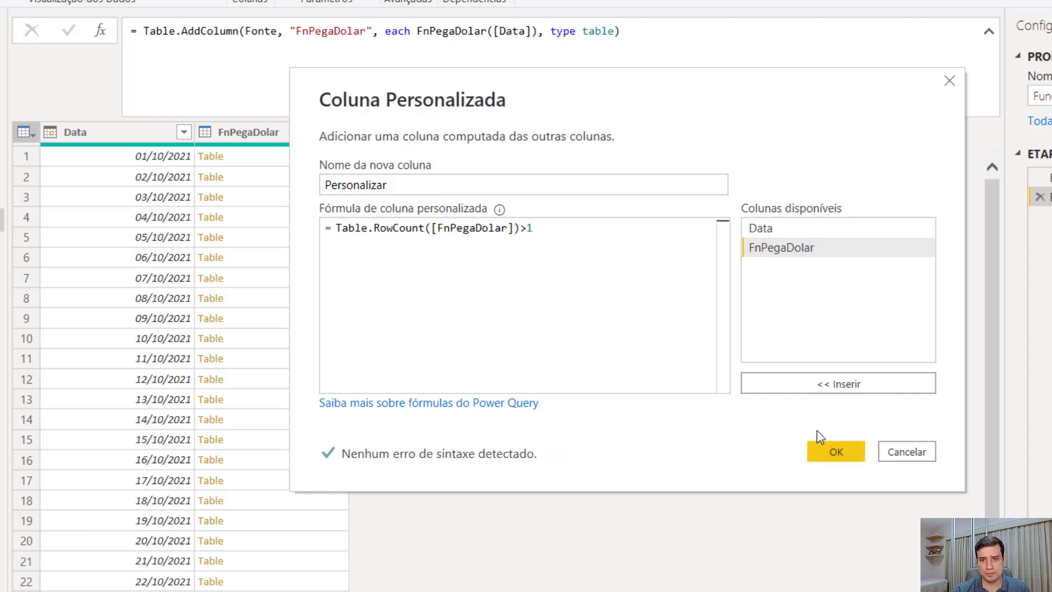
left_click(830, 450)
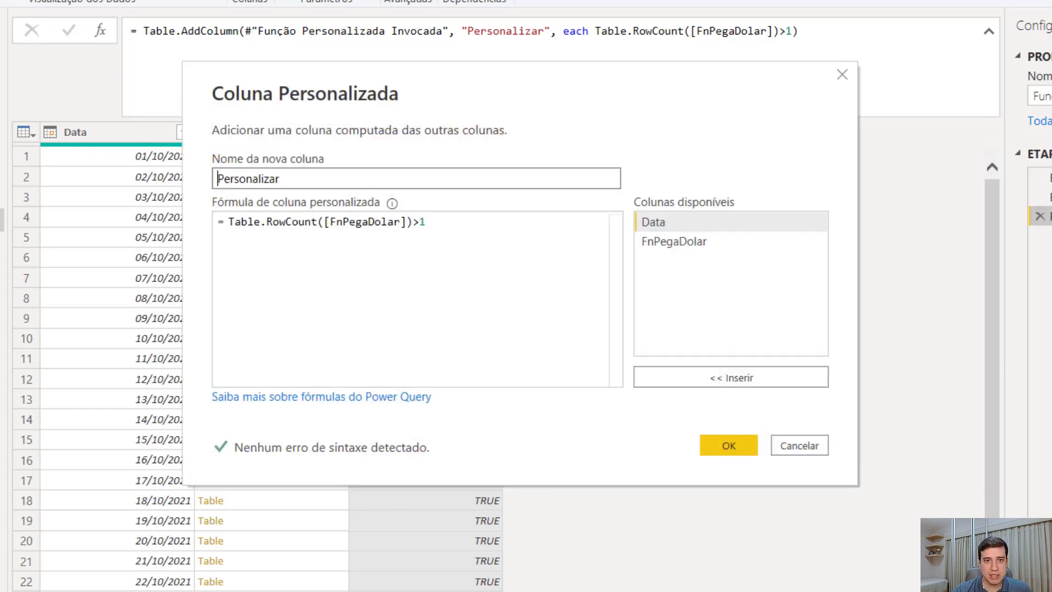
Change the Personalizar column's formula to try Table.RowCount([FnPegaDolar])>1 otherwise false.
left_click(230, 222)
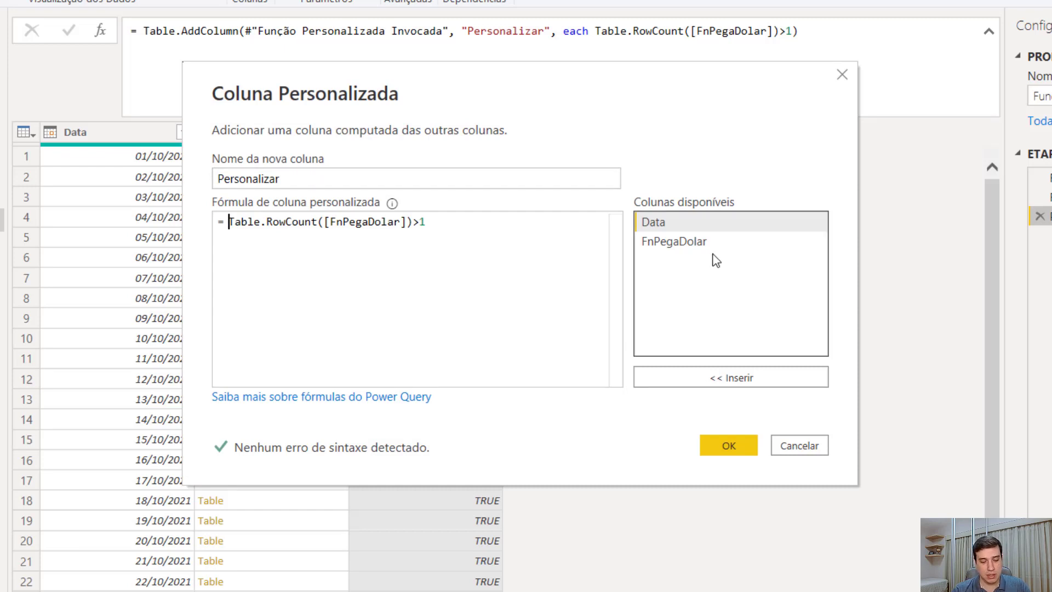
type("try")
key("ctrl+Right")
key("ctrl+Right")
key("ctrl+Right")
key("ctrl+Right")
key("ctrl+Right")
key("ctrl+Right")
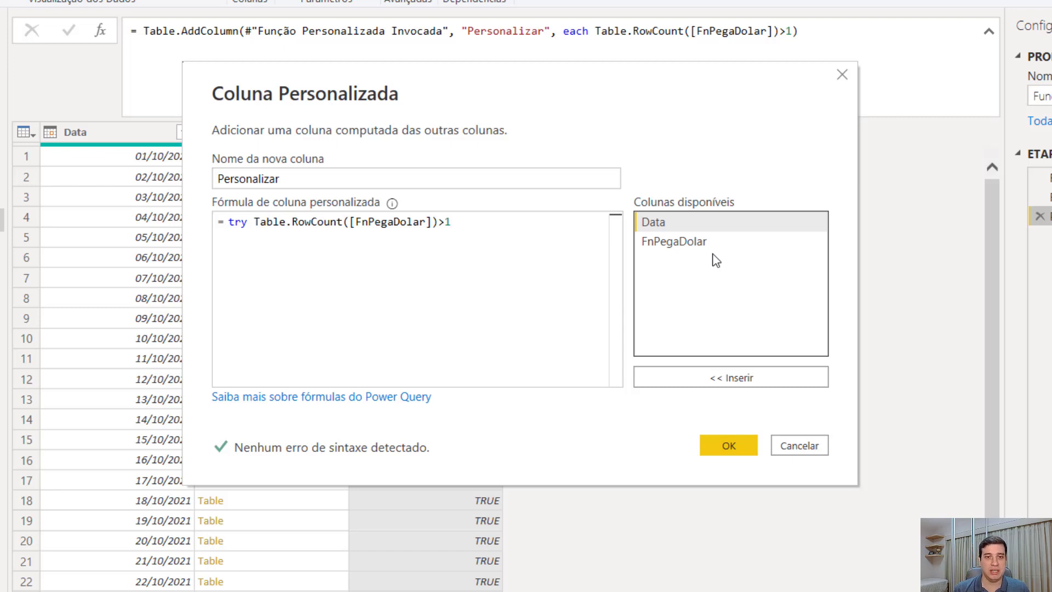
type("otherwise")
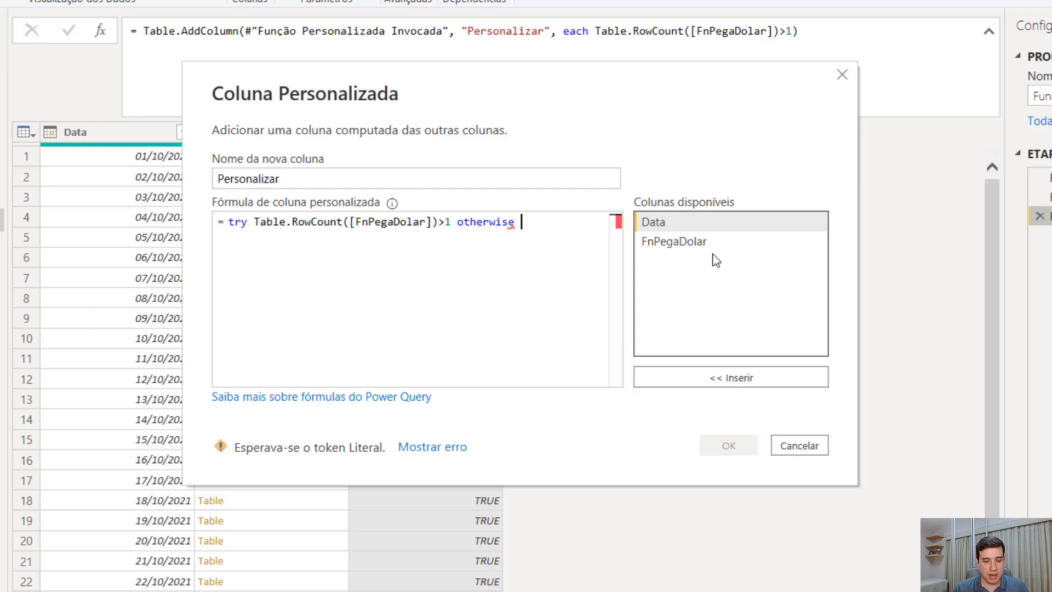
type(" false")
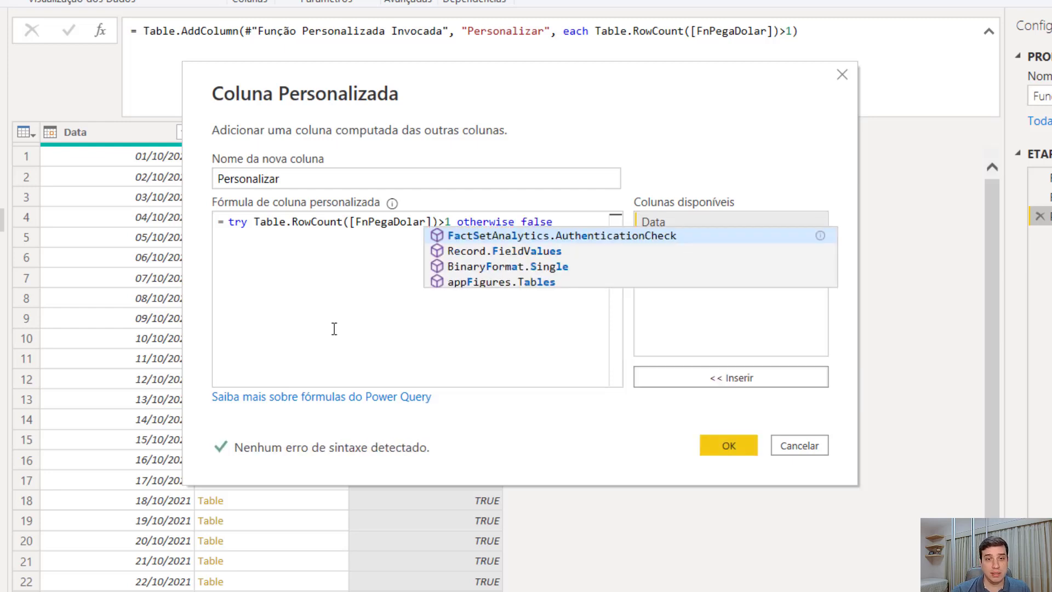
left_click(731, 446)
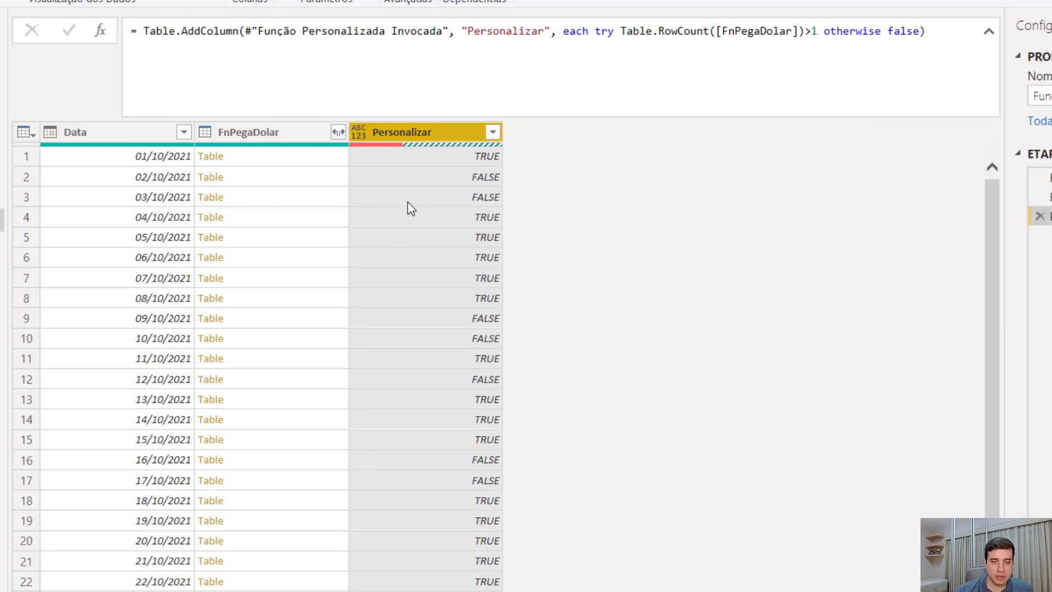
Copy the expression try Table.RowCount([FnPegaDolar])>1 otherwise false from the formula and delete the Personalização Adicionada step.
left_click(493, 137)
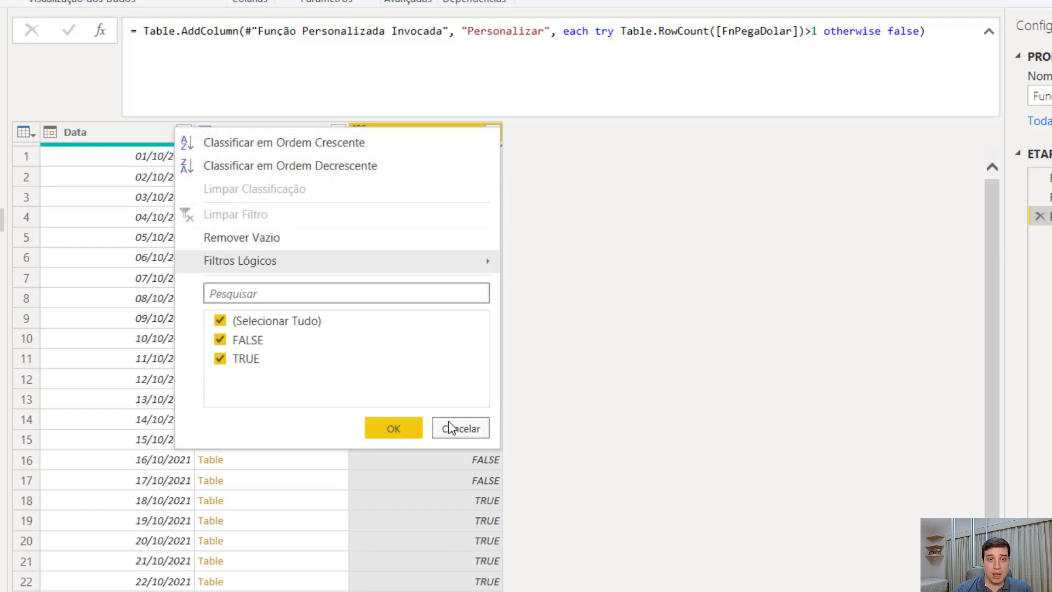
left_click(463, 429)
left_click_drag(595, 31, 742, 31)
left_click_drag(809, 25, 920, 28)
key("ctrl+c")
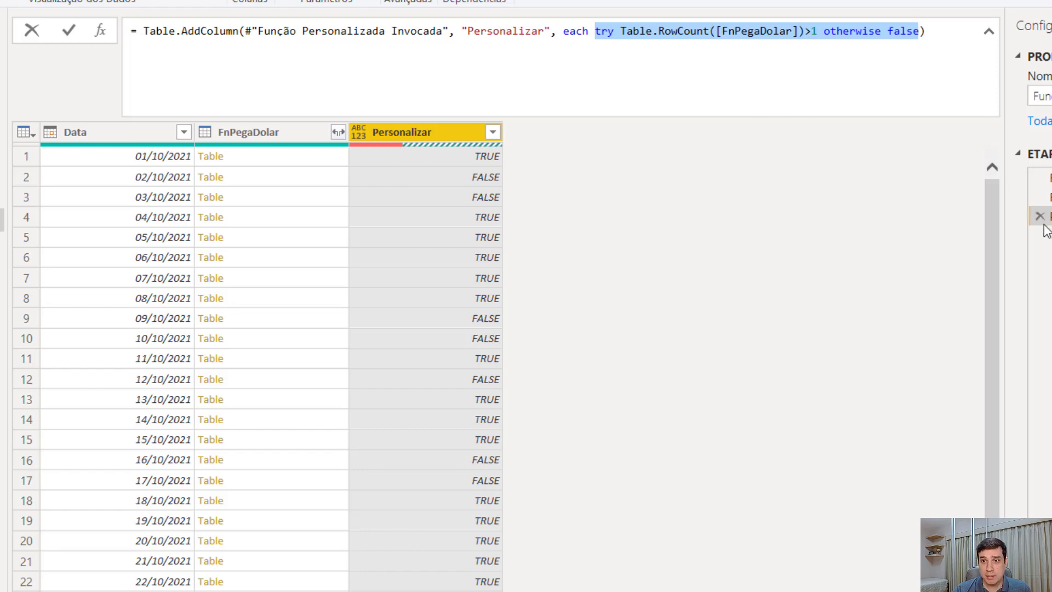
left_click(1039, 220)
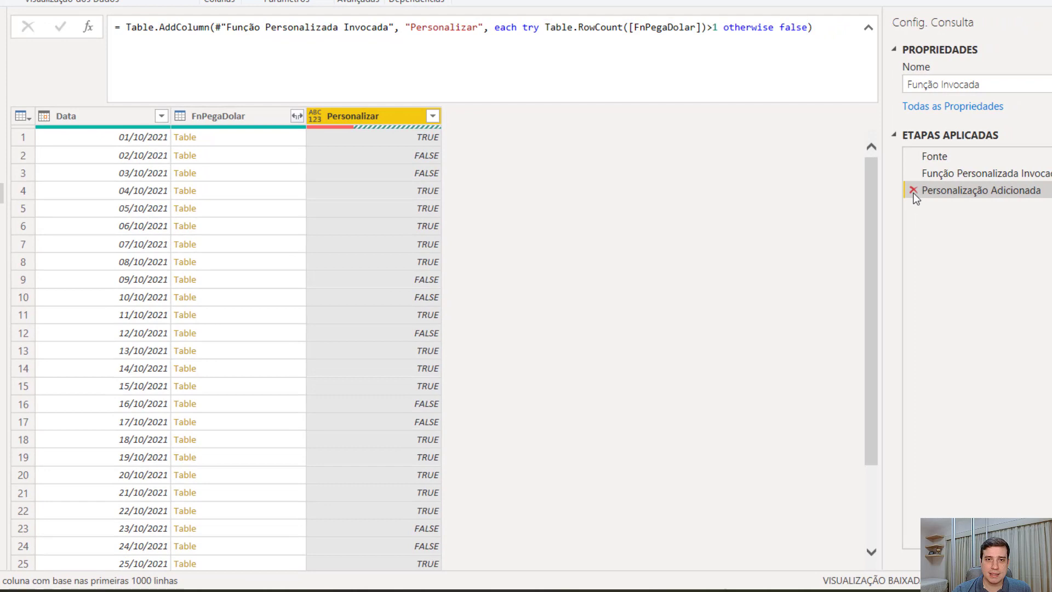
left_click(913, 190)
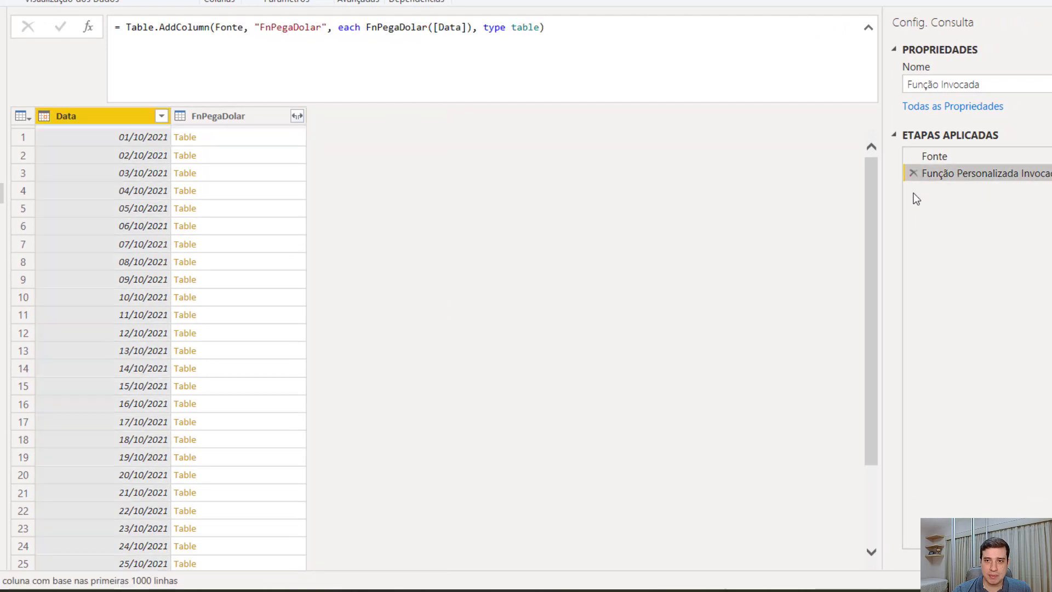
Filter the Data column to keep only 01/10/2021.
left_click(163, 117)
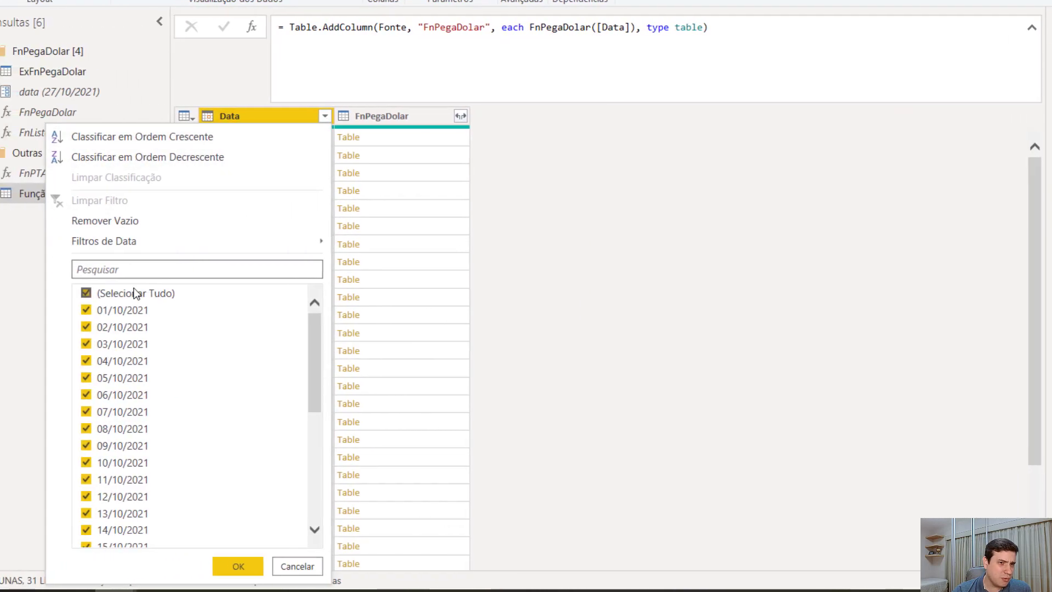
left_click(121, 293)
left_click(123, 308)
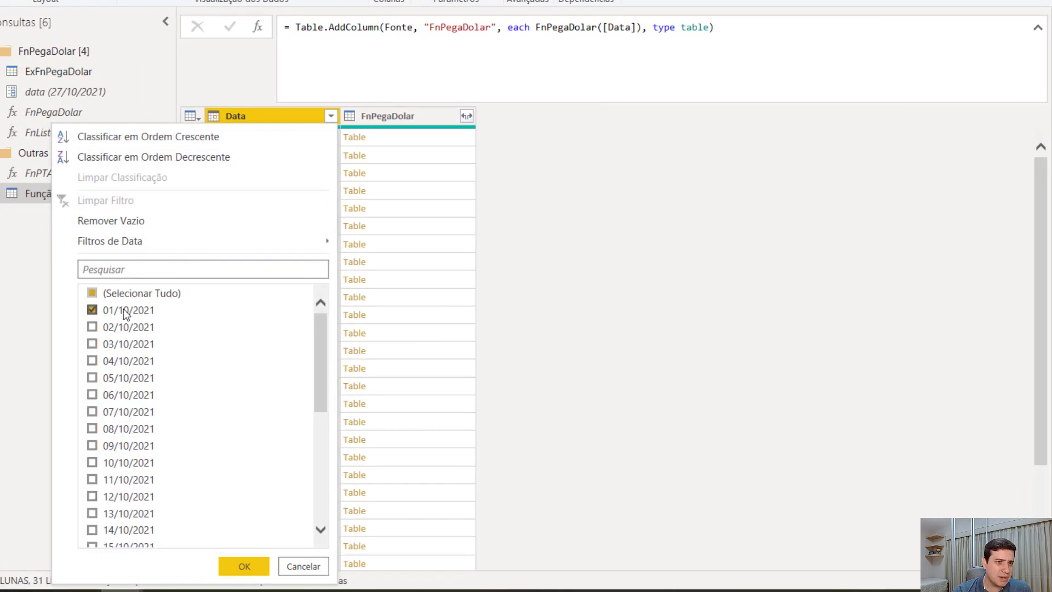
left_click(243, 566)
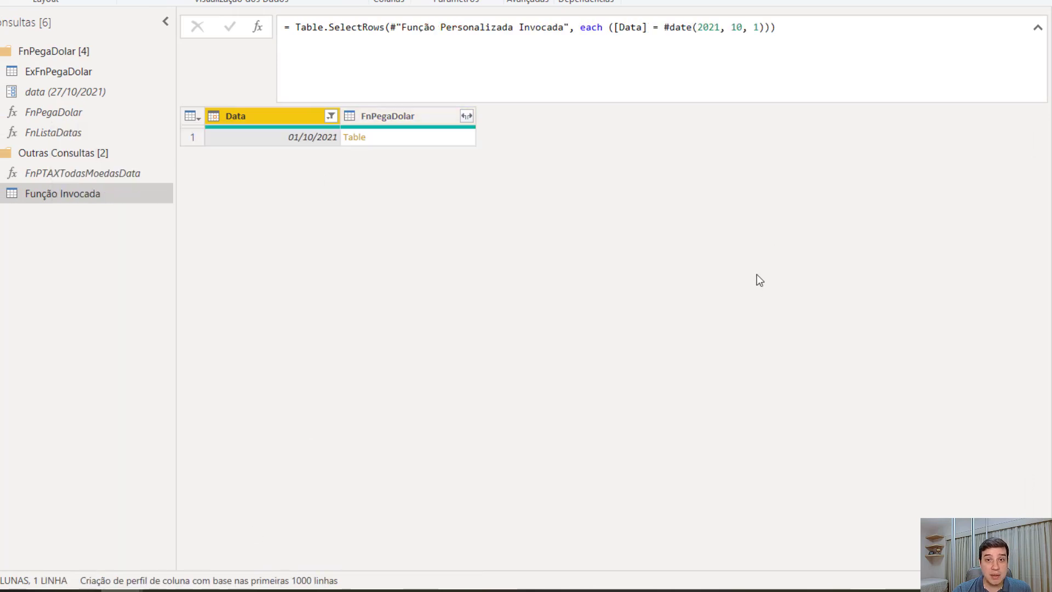
Replace the date condition in the Table.SelectRows formula with the copied expression try Table.RowCount([FnPegaDolar])>1 otherwise false.
left_click_drag(608, 29, 772, 29)
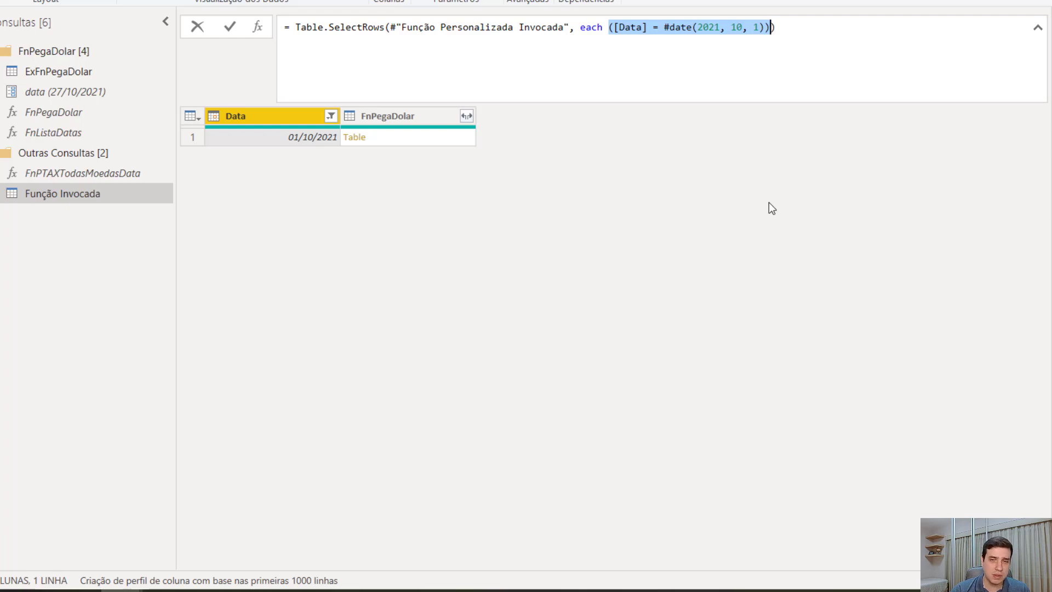
key("ctrl+v")
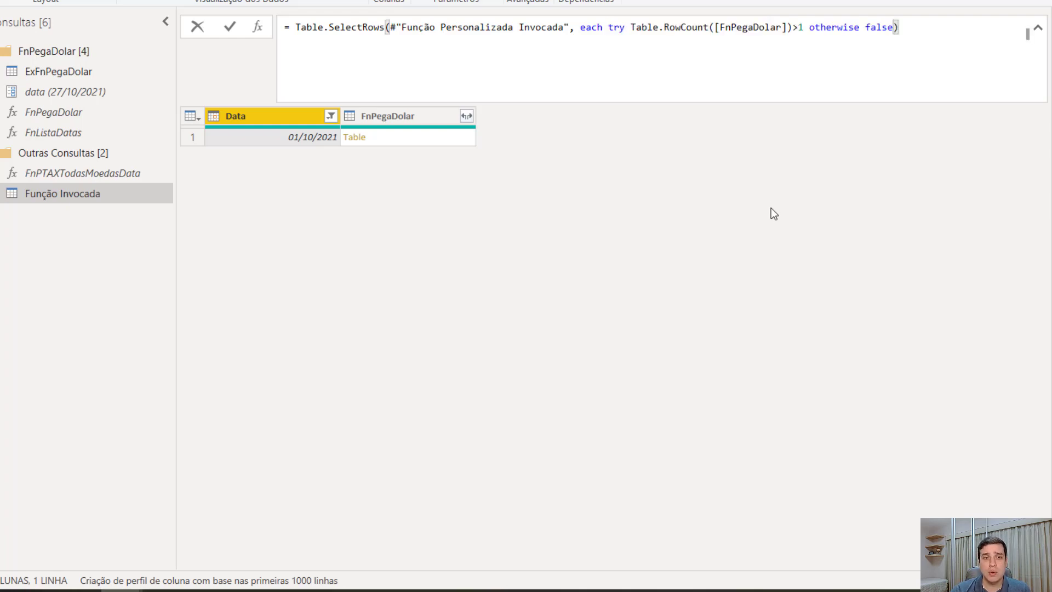
key("Return")
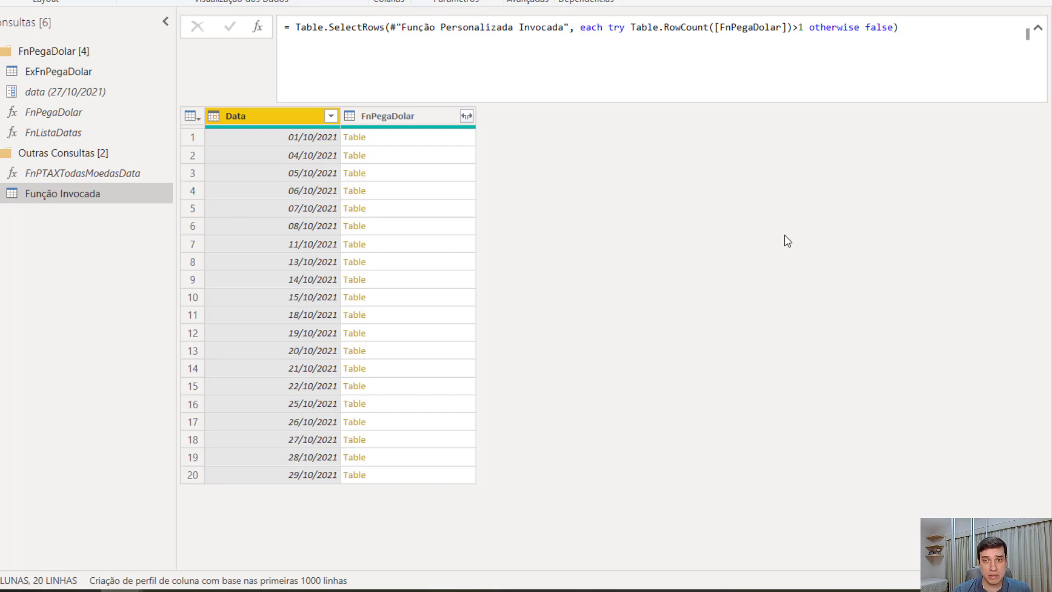
Remove all columns except FnPegaDolar and expand all of its table fields without the original column name as prefix.
right_click(388, 117)
left_click(488, 164)
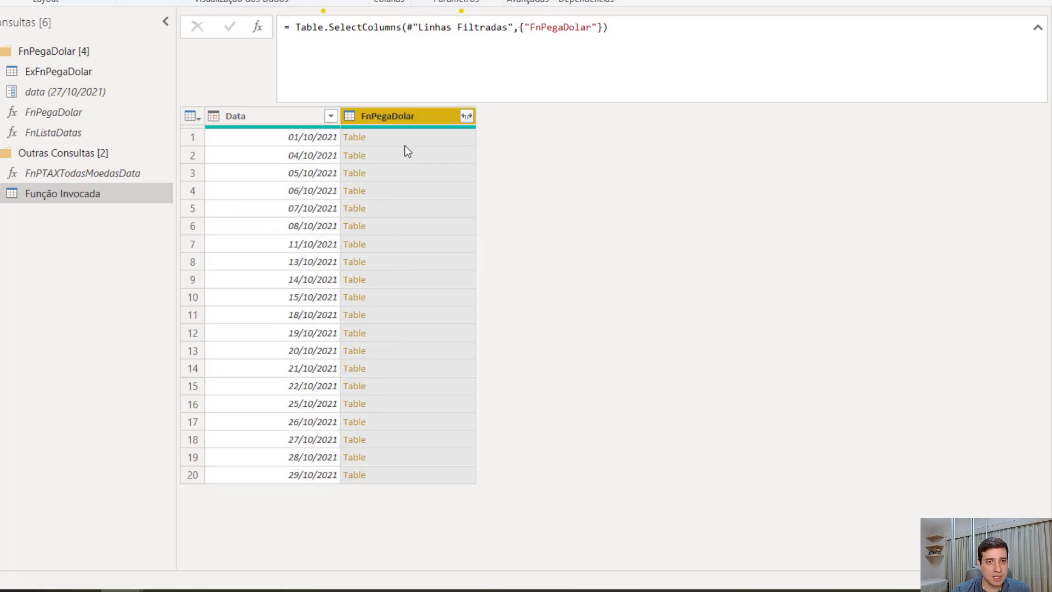
left_click(332, 116)
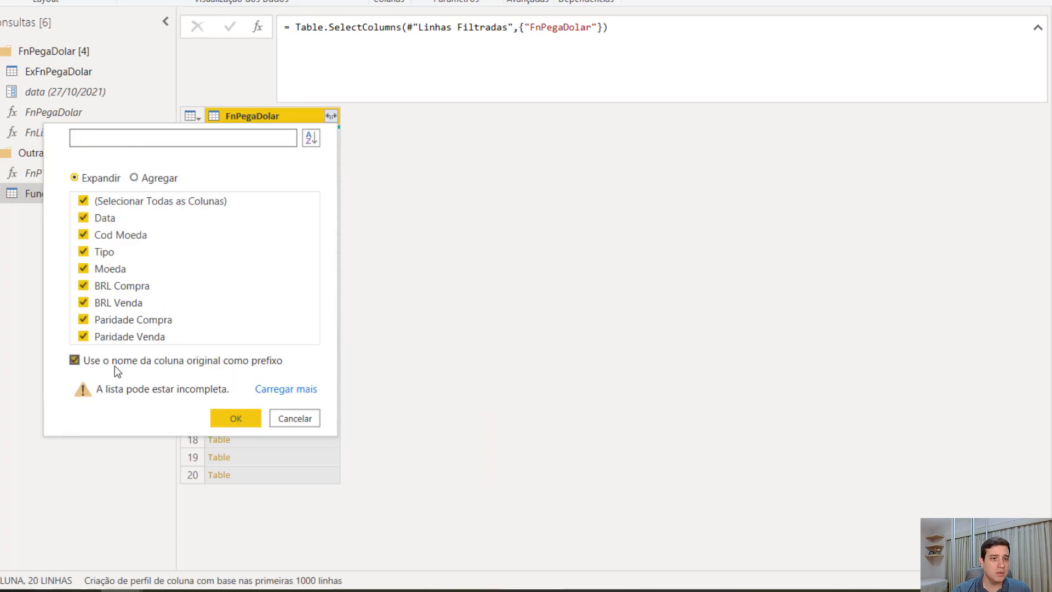
left_click(114, 366)
left_click(234, 418)
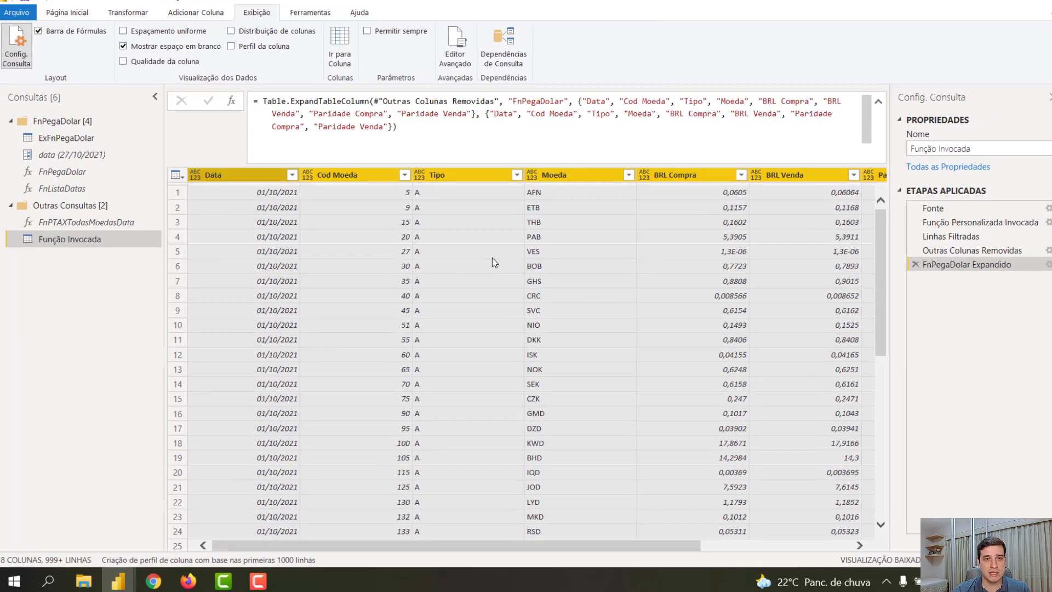